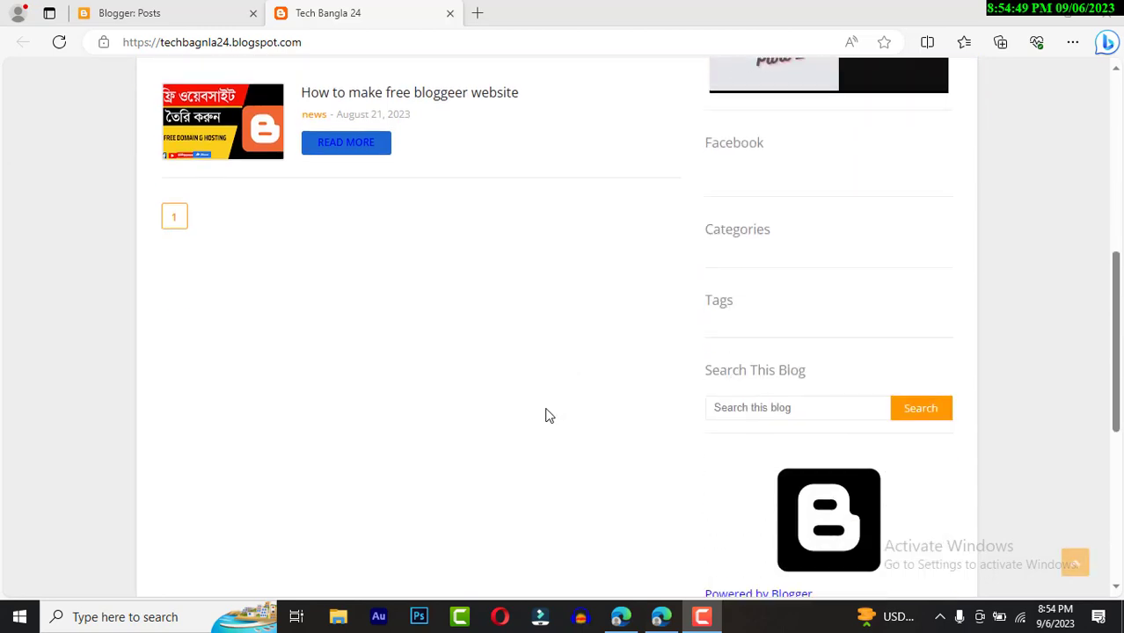
- Examine the published blog's homepage, especially the Home, About and Contact Us links in its footer
{"action": "scroll", "coordinate": [543, 413], "scroll_direction": "up", "scroll_amount": 5}
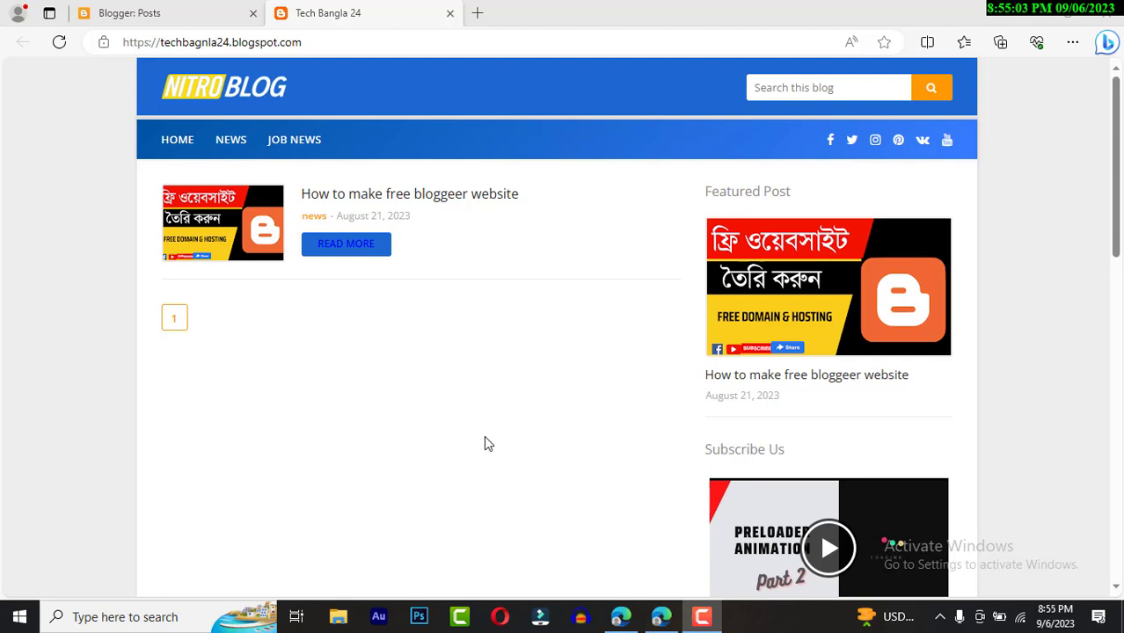
{"action": "scroll", "coordinate": [492, 442], "scroll_direction": "down", "scroll_amount": 6}
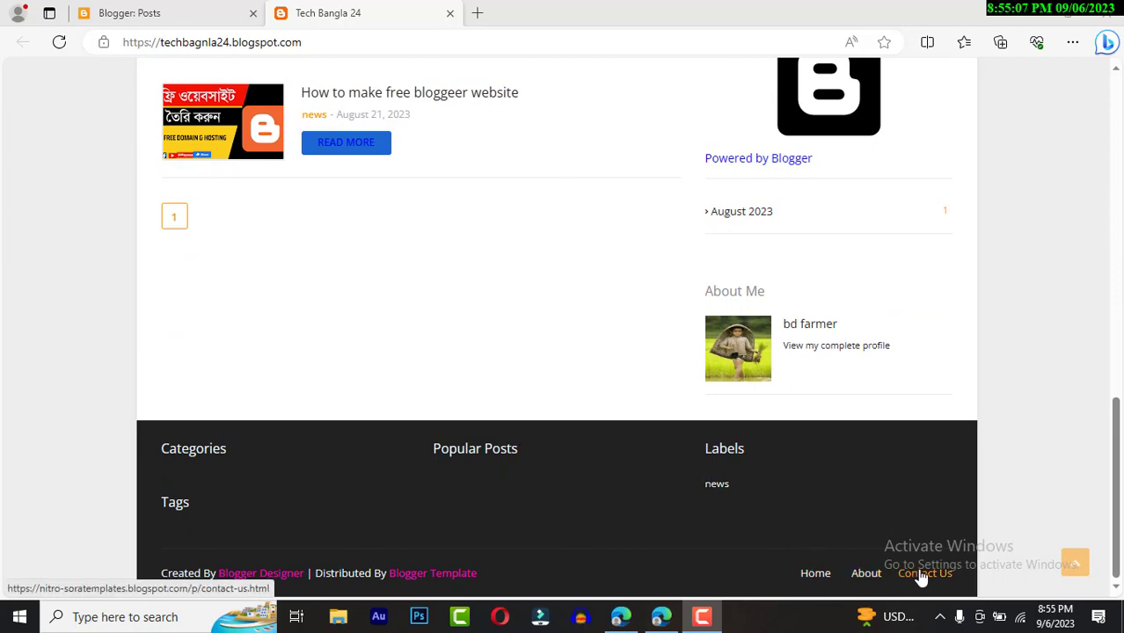
{"action": "scroll", "coordinate": [576, 517], "scroll_direction": "up", "scroll_amount": 10}
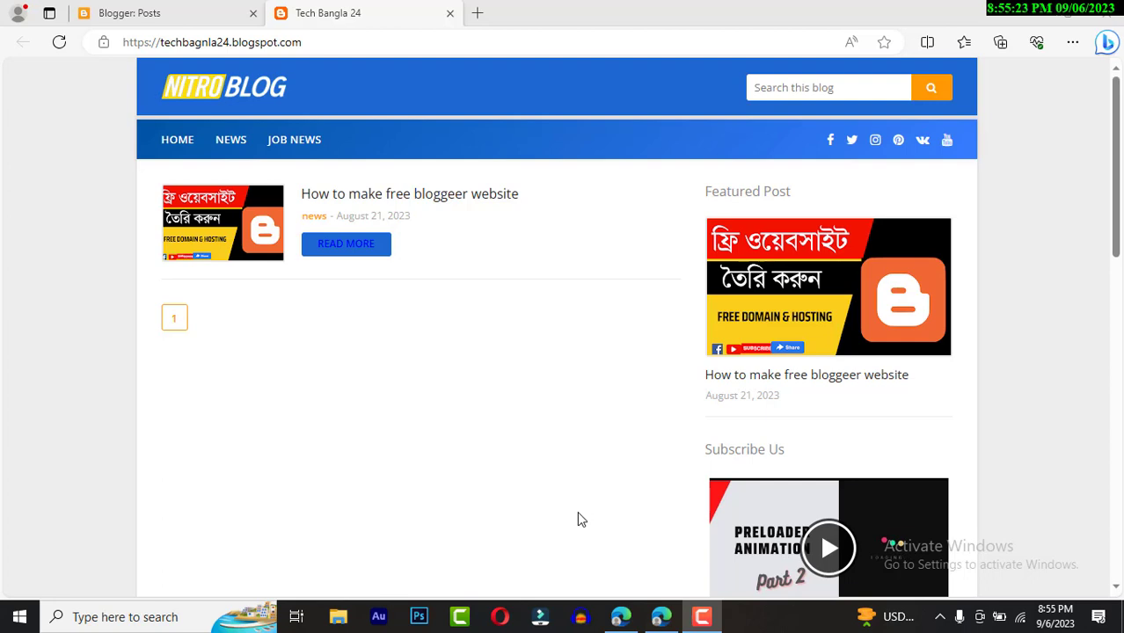
{"action": "scroll", "coordinate": [630, 544], "scroll_direction": "down", "scroll_amount": 10}
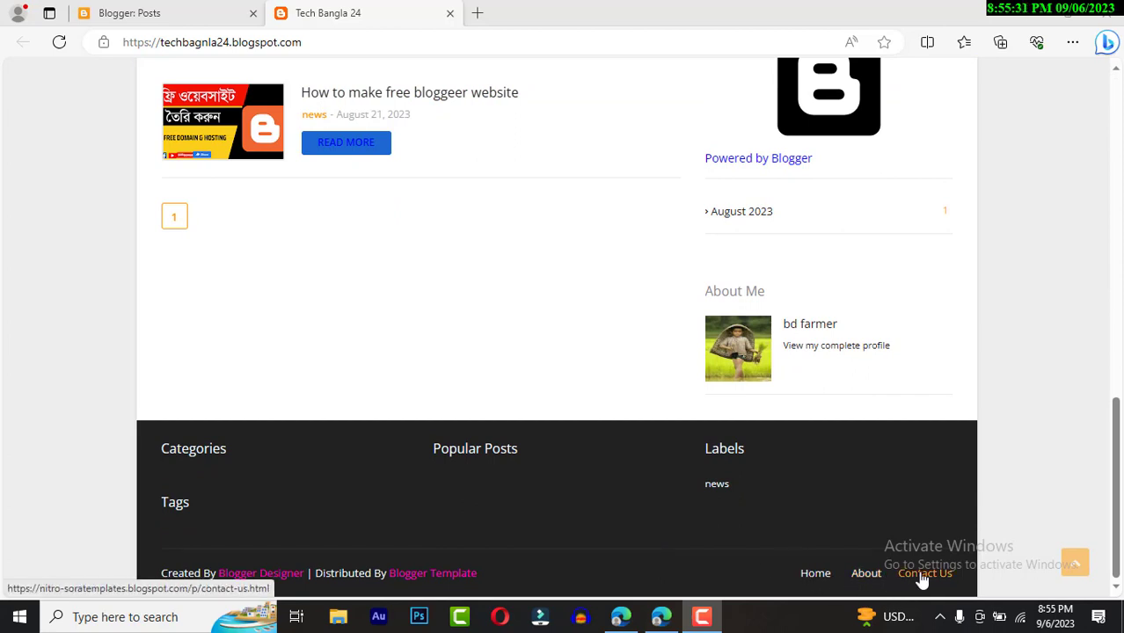
{"action": "scroll", "coordinate": [663, 560], "scroll_direction": "up", "scroll_amount": 3}
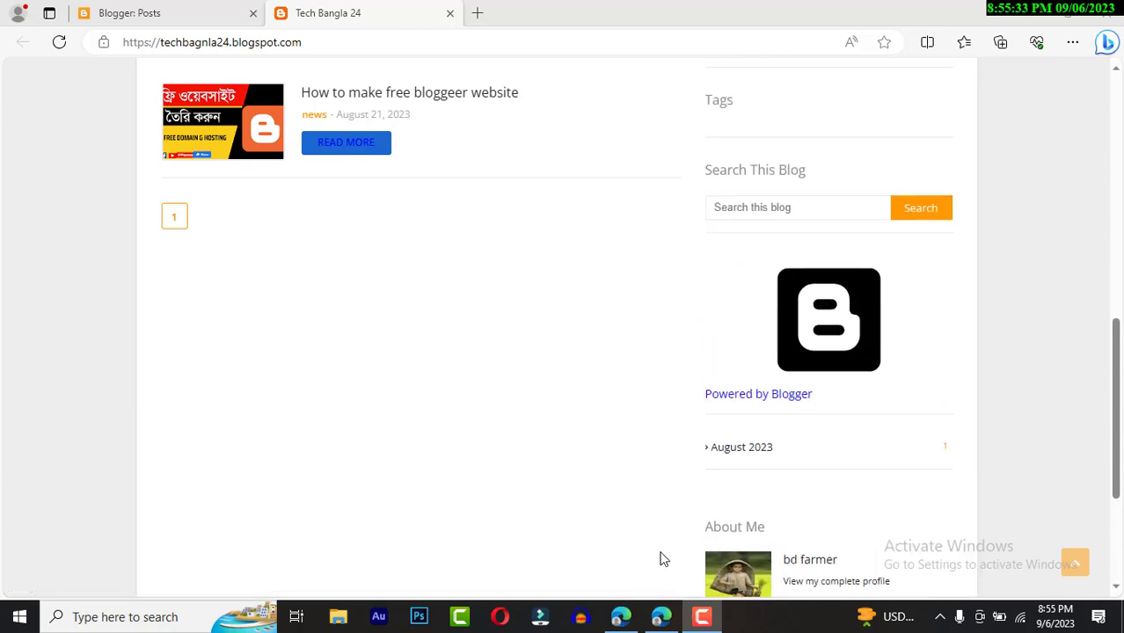
{"action": "scroll", "coordinate": [663, 559], "scroll_direction": "down", "scroll_amount": 3}
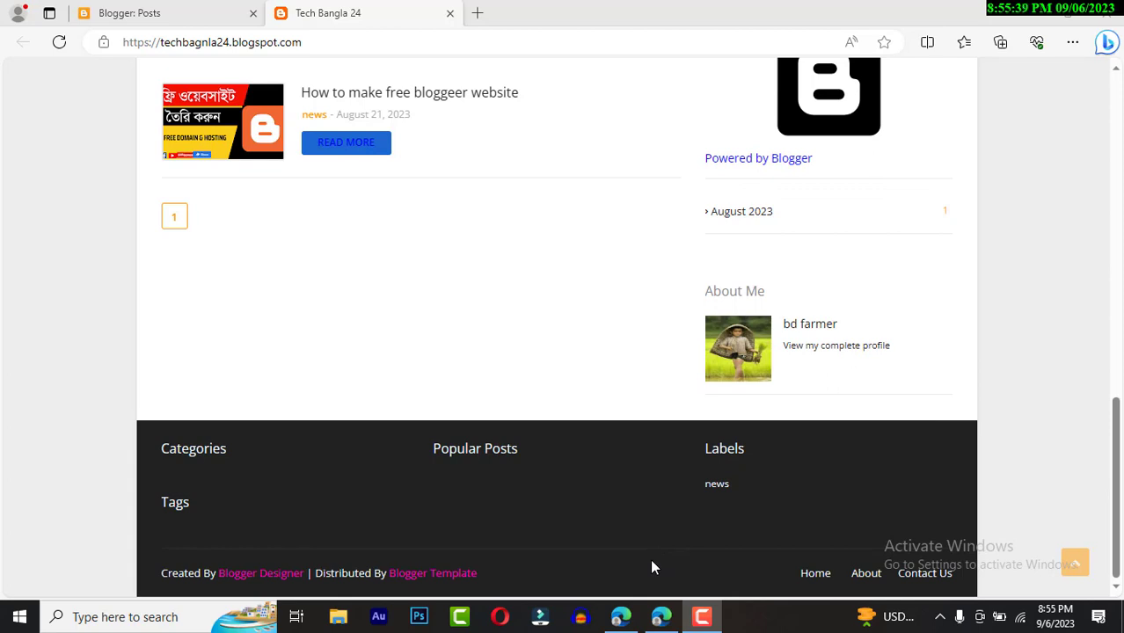
{"action": "scroll", "coordinate": [652, 568], "scroll_direction": "up", "scroll_amount": 12}
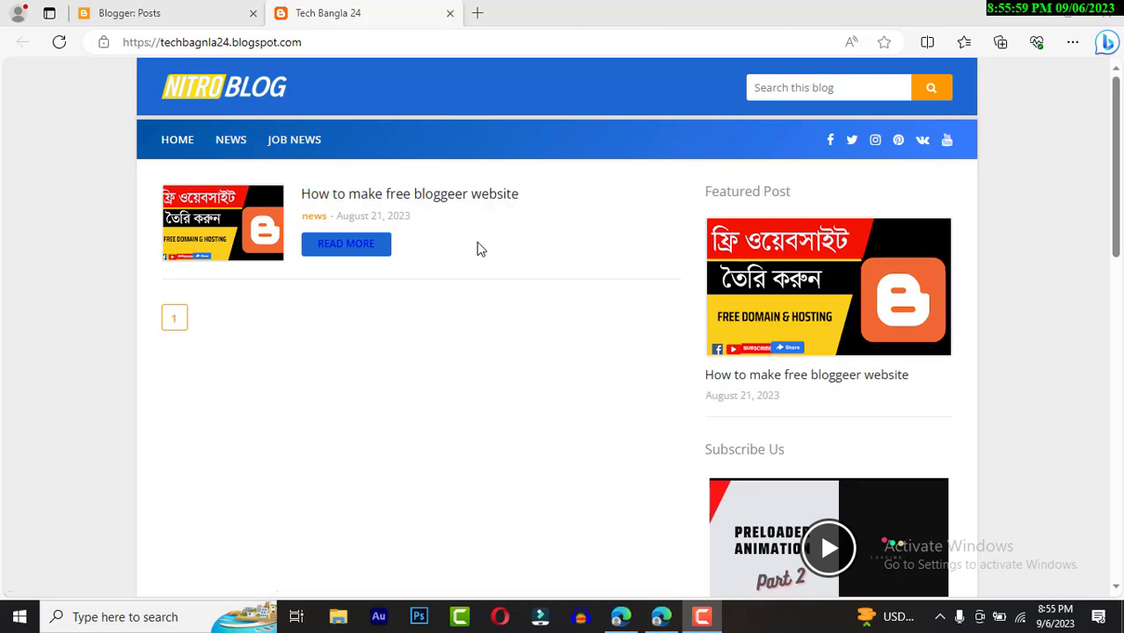
{"action": "scroll", "coordinate": [477, 249], "scroll_direction": "down", "scroll_amount": 10}
{"action": "scroll", "coordinate": [476, 249], "scroll_direction": "up", "scroll_amount": 4}
{"action": "scroll", "coordinate": [476, 249], "scroll_direction": "down", "scroll_amount": 5}
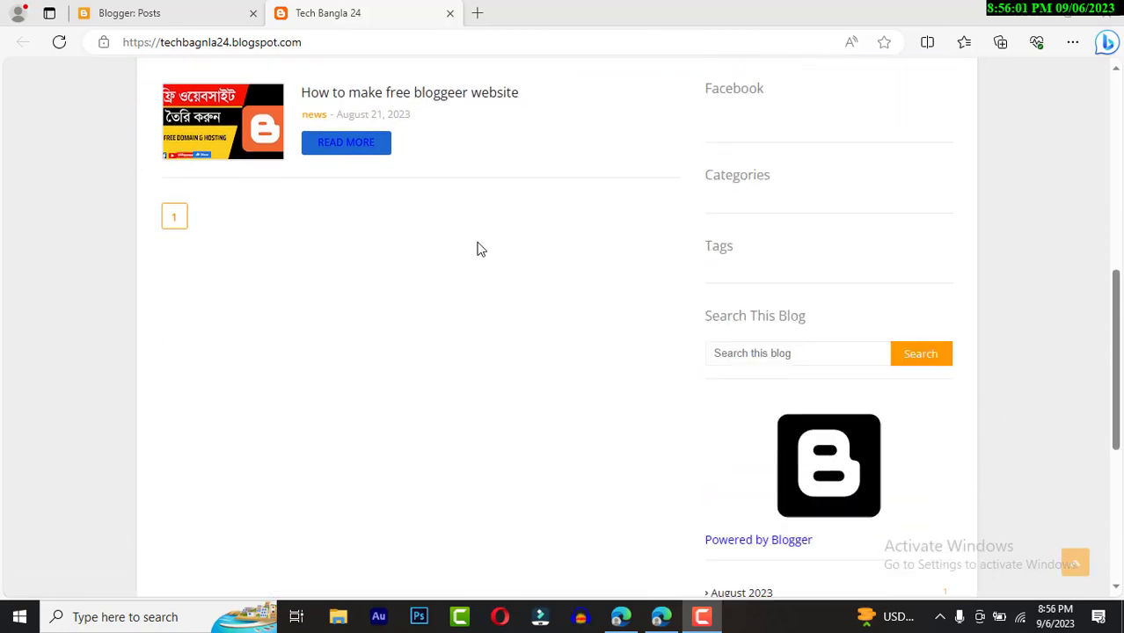
{"action": "scroll", "coordinate": [299, 236], "scroll_direction": "up", "scroll_amount": 6}
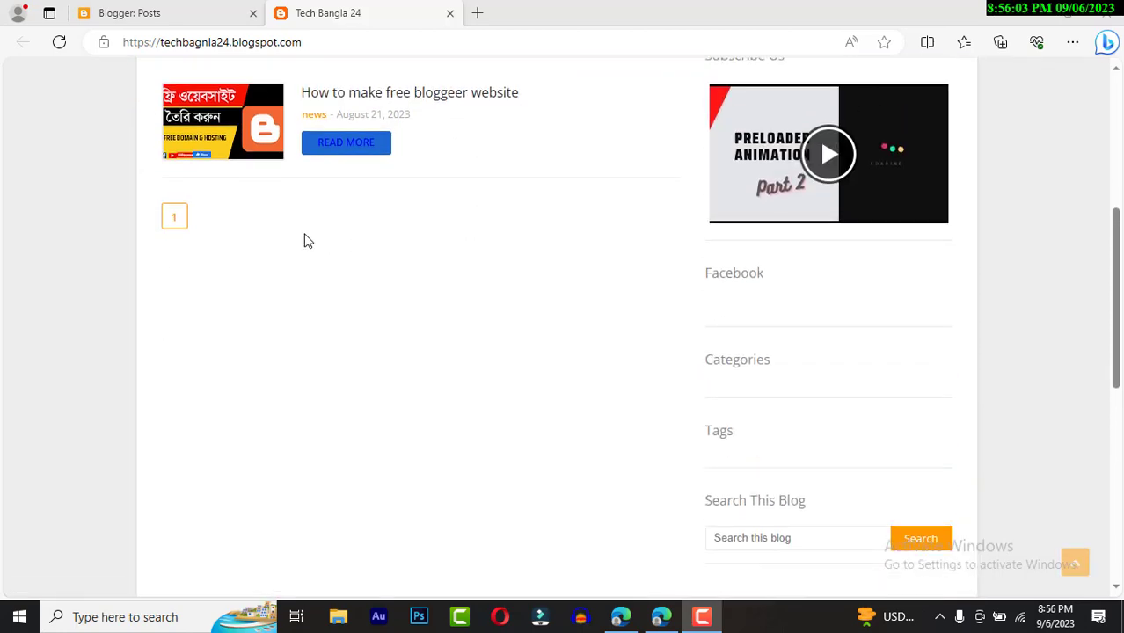
{"action": "scroll", "coordinate": [308, 242], "scroll_direction": "down", "scroll_amount": 5}
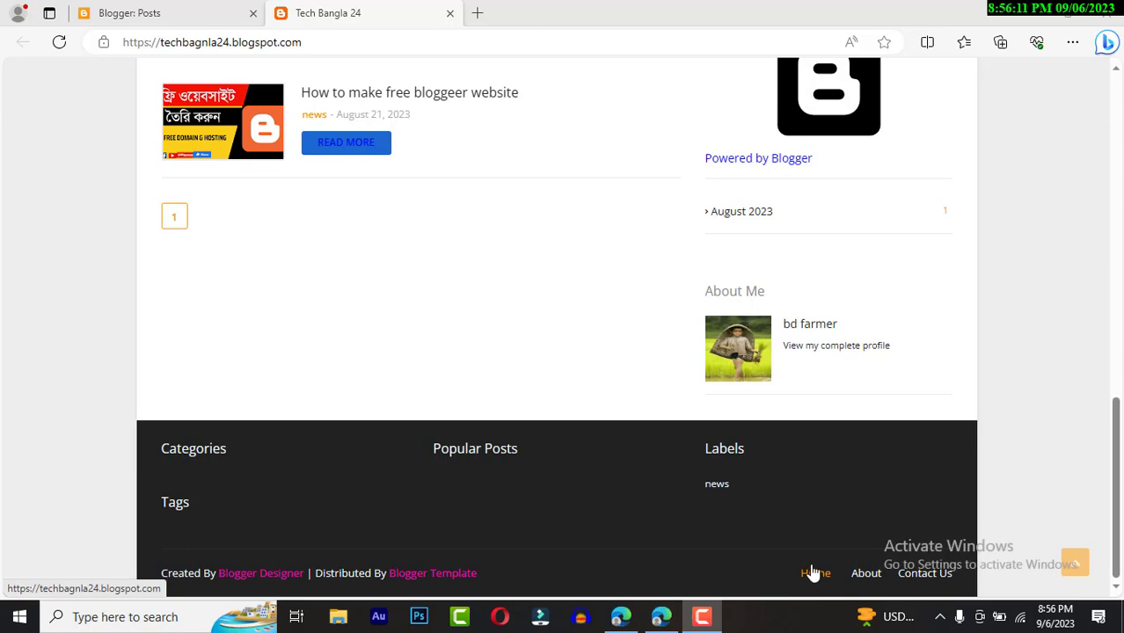
{"action": "scroll", "coordinate": [465, 348], "scroll_direction": "up", "scroll_amount": 5}
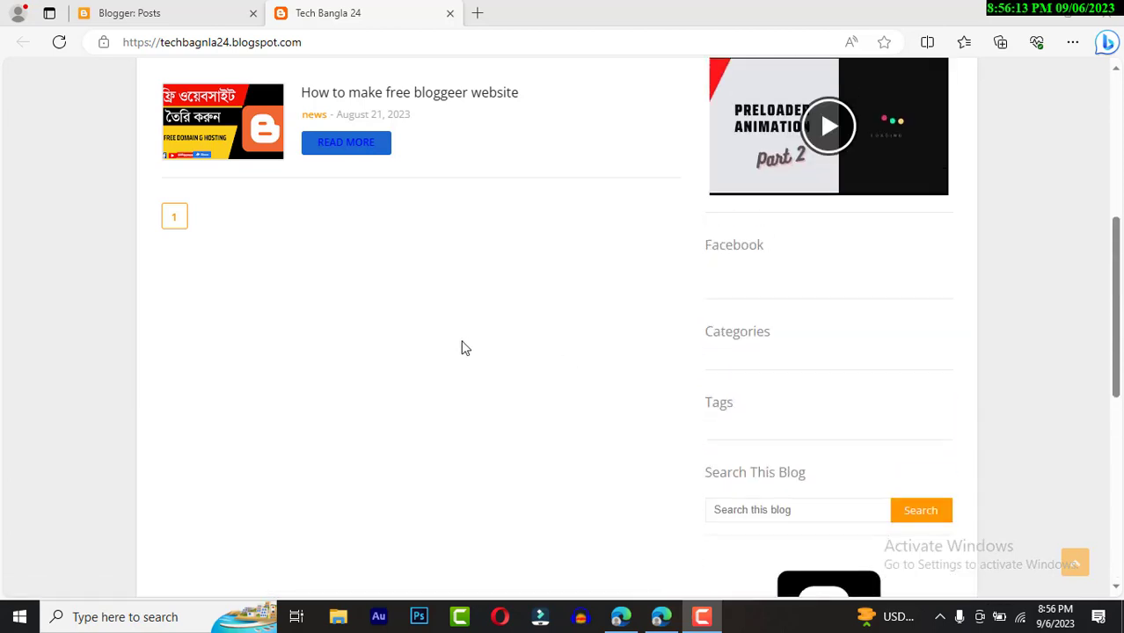
{"action": "scroll", "coordinate": [918, 283], "scroll_direction": "up", "scroll_amount": 2}
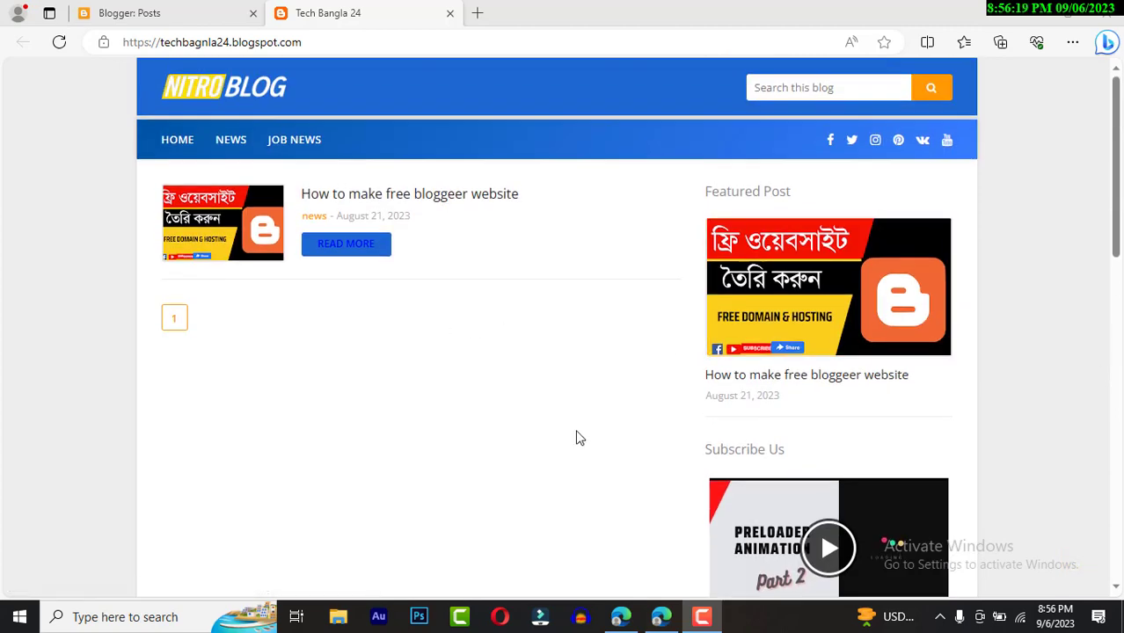
- Switch to the Blogger dashboard and open the layout page of the Tech Bangla 24 blog
{"action": "left_click", "coordinate": [176, 14]}
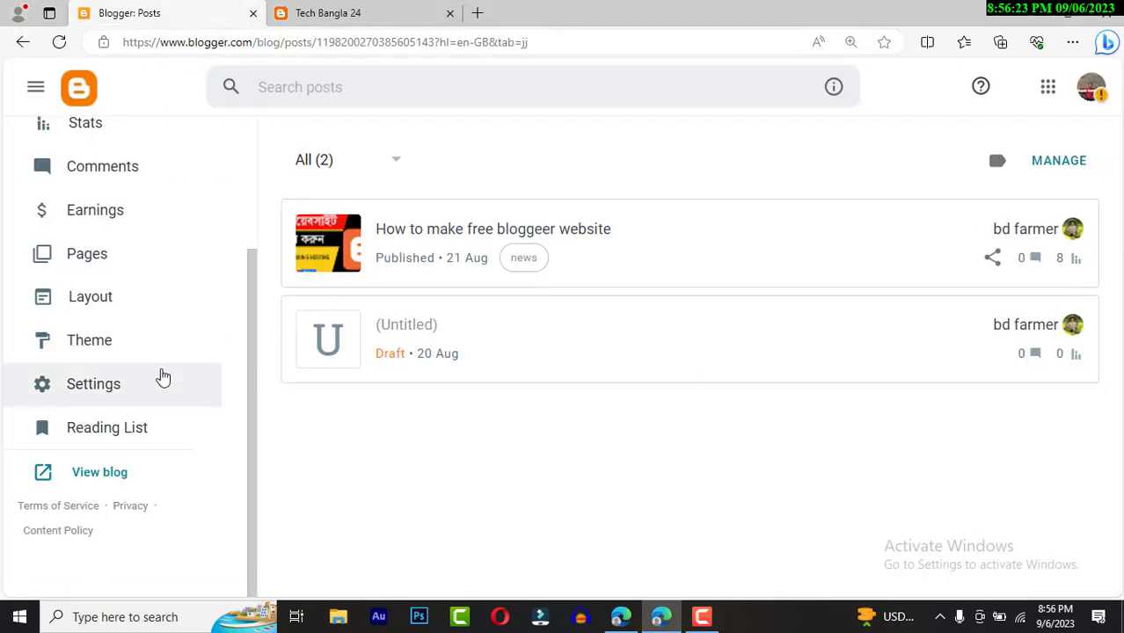
{"action": "scroll", "coordinate": [161, 376], "scroll_direction": "up", "scroll_amount": 3}
{"action": "scroll", "coordinate": [117, 479], "scroll_direction": "down", "scroll_amount": 1}
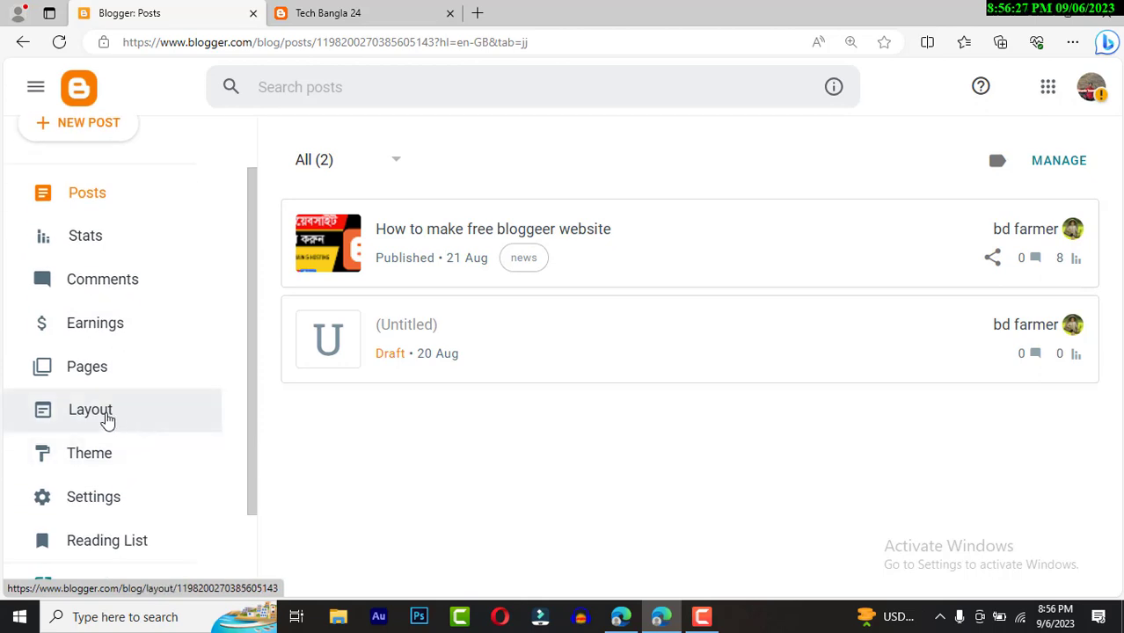
{"action": "left_click", "coordinate": [105, 418]}
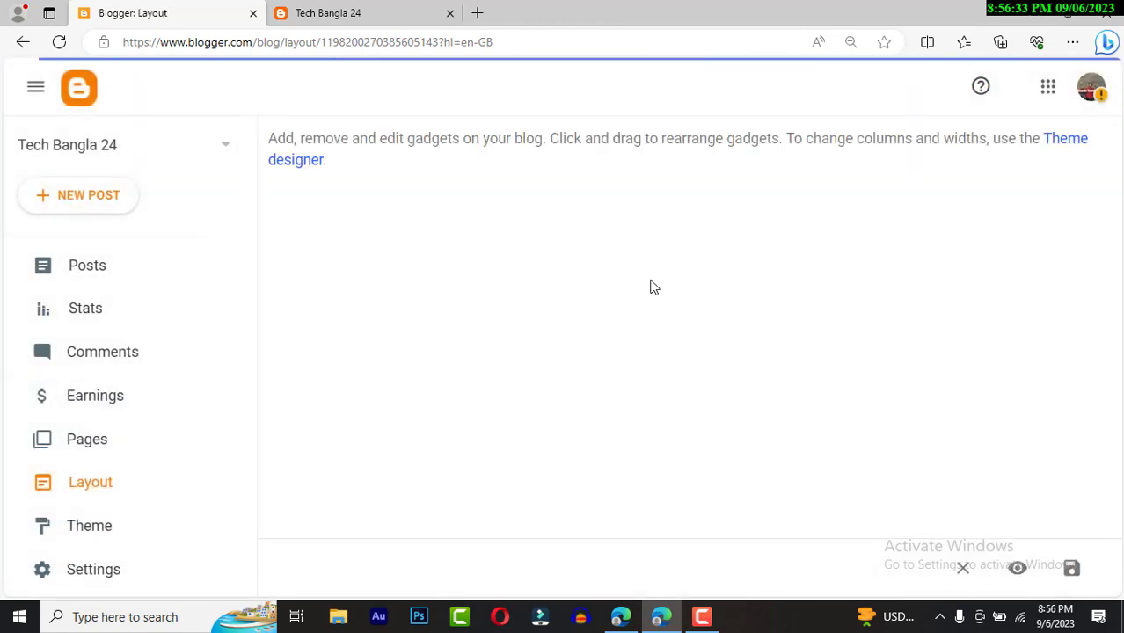
- Open the Footer Menu Widget's link list for editing and clear the site URL of its About item
{"action": "scroll", "coordinate": [653, 287], "scroll_direction": "down", "scroll_amount": 10}
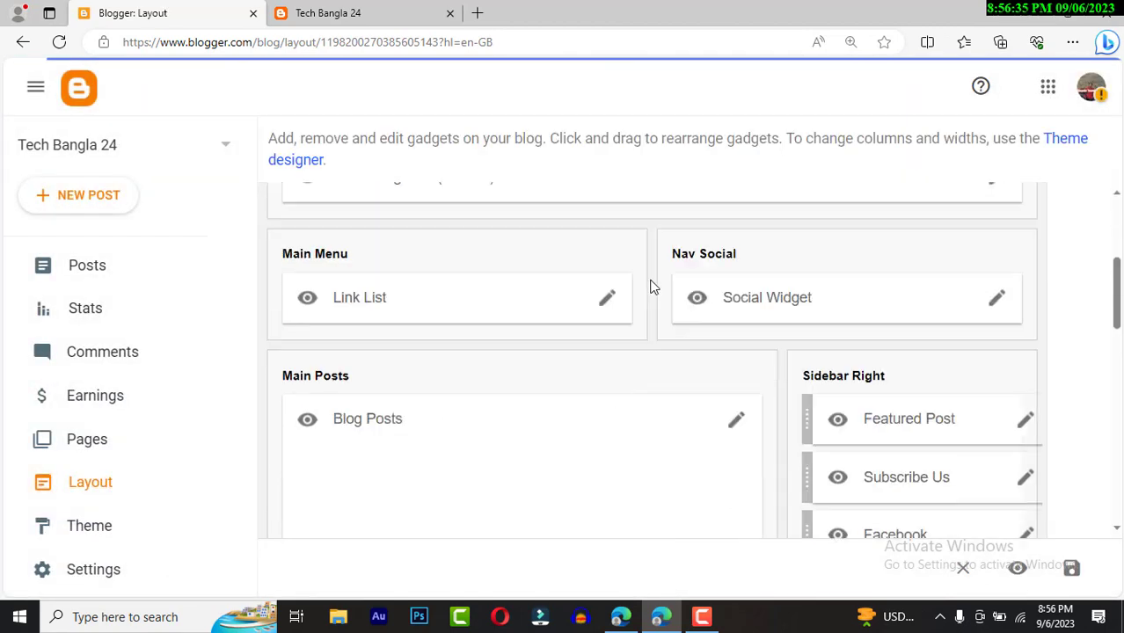
{"action": "scroll", "coordinate": [653, 287], "scroll_direction": "down", "scroll_amount": 5}
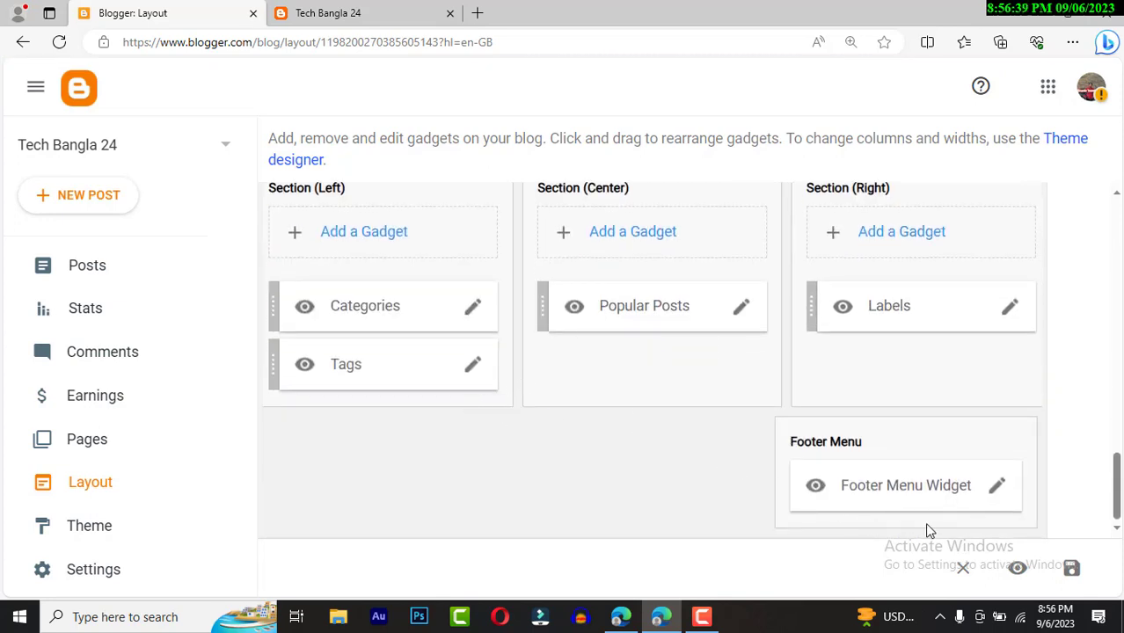
{"action": "left_click", "coordinate": [997, 486]}
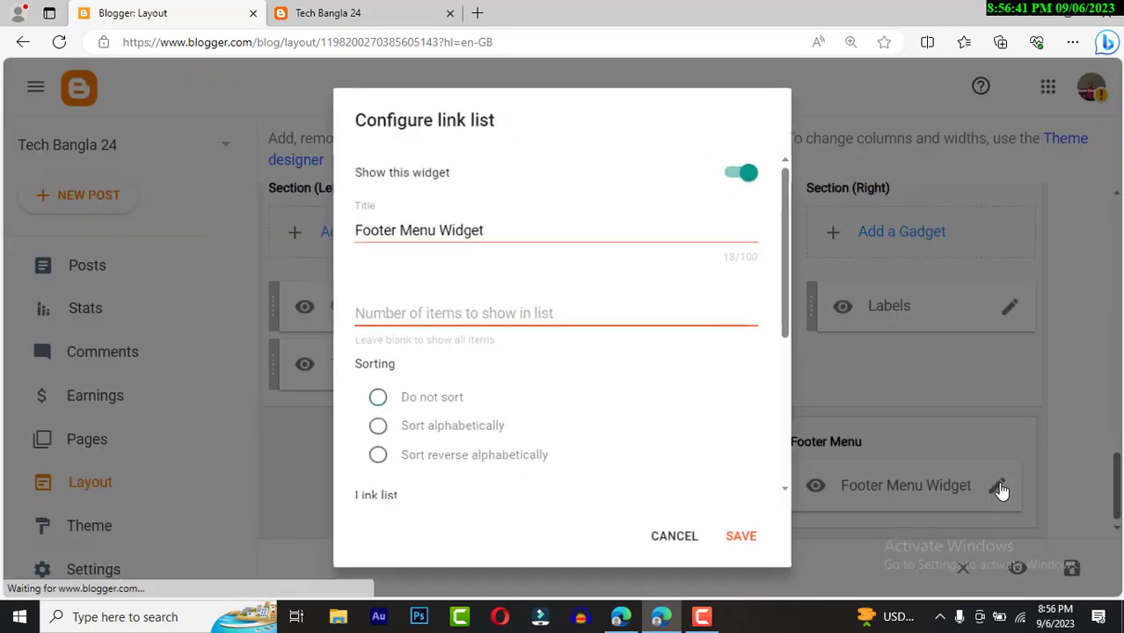
{"action": "scroll", "coordinate": [608, 459], "scroll_direction": "down", "scroll_amount": 3}
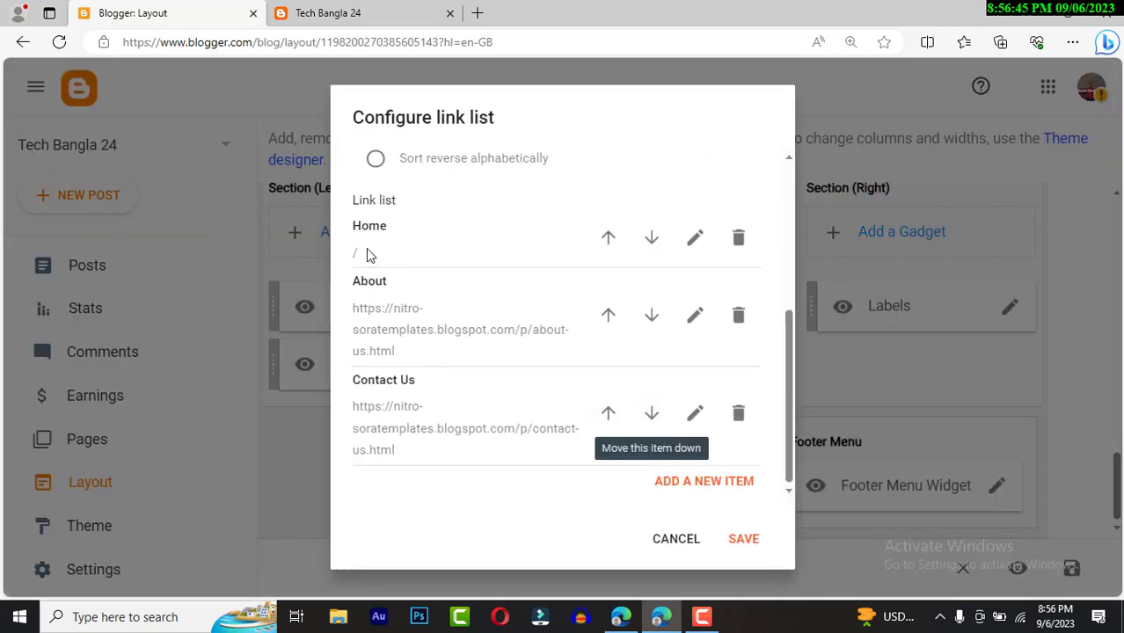
{"action": "left_click", "coordinate": [697, 316]}
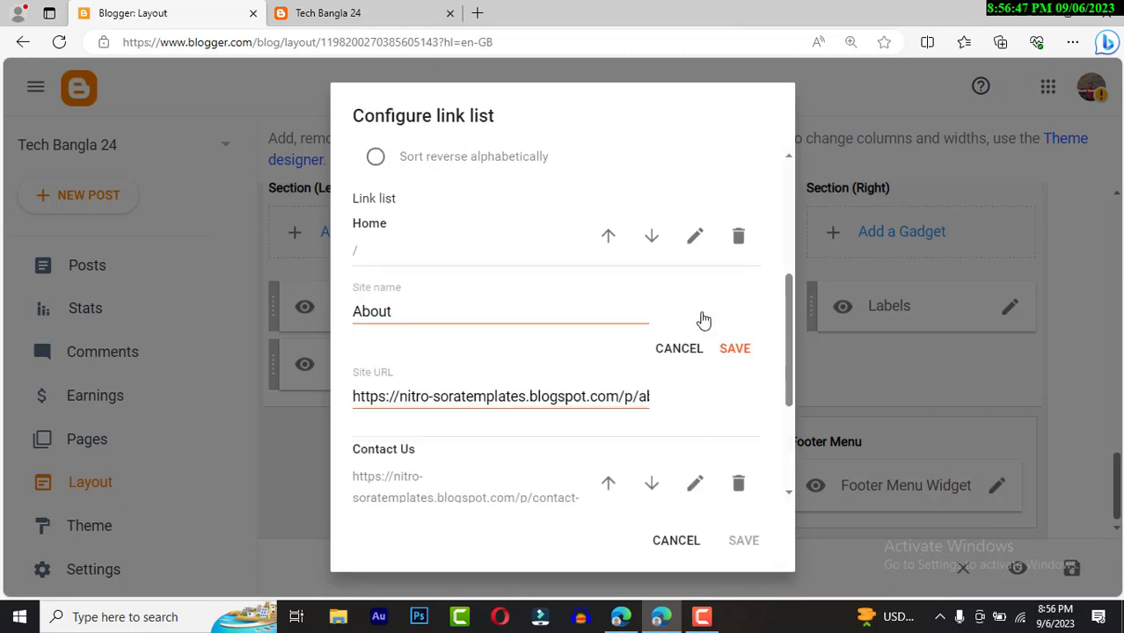
{"action": "triple_click", "coordinate": [646, 396]}
{"action": "key", "text": "BackSpace"}
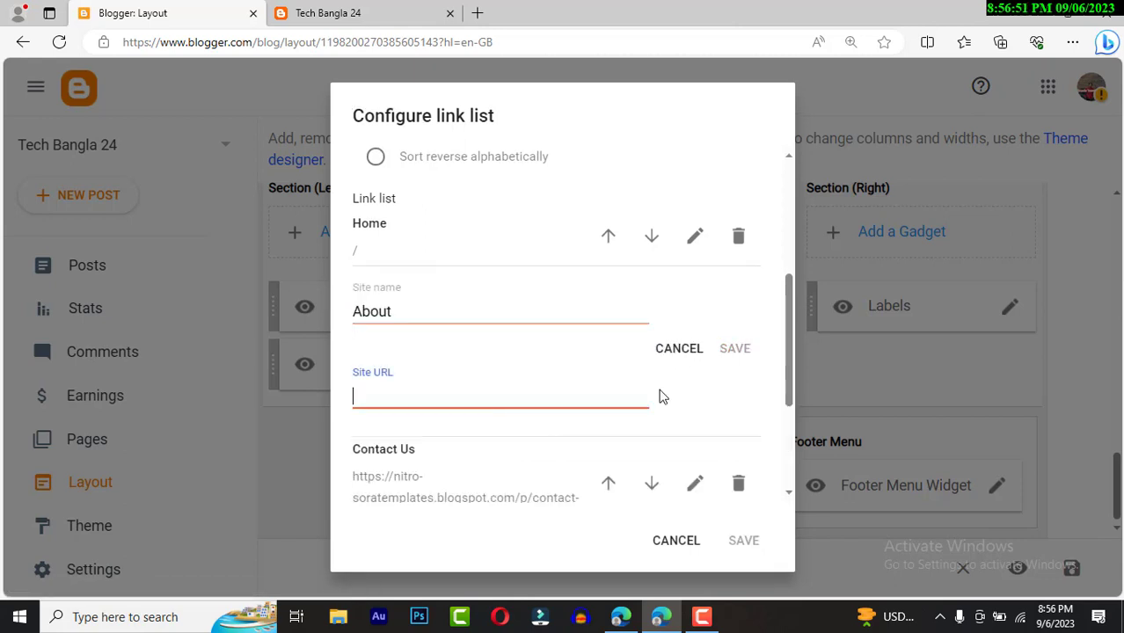
- Open the Contact Us item of the footer link list for editing and clear its site URL
{"action": "scroll", "coordinate": [544, 487], "scroll_direction": "down", "scroll_amount": 3}
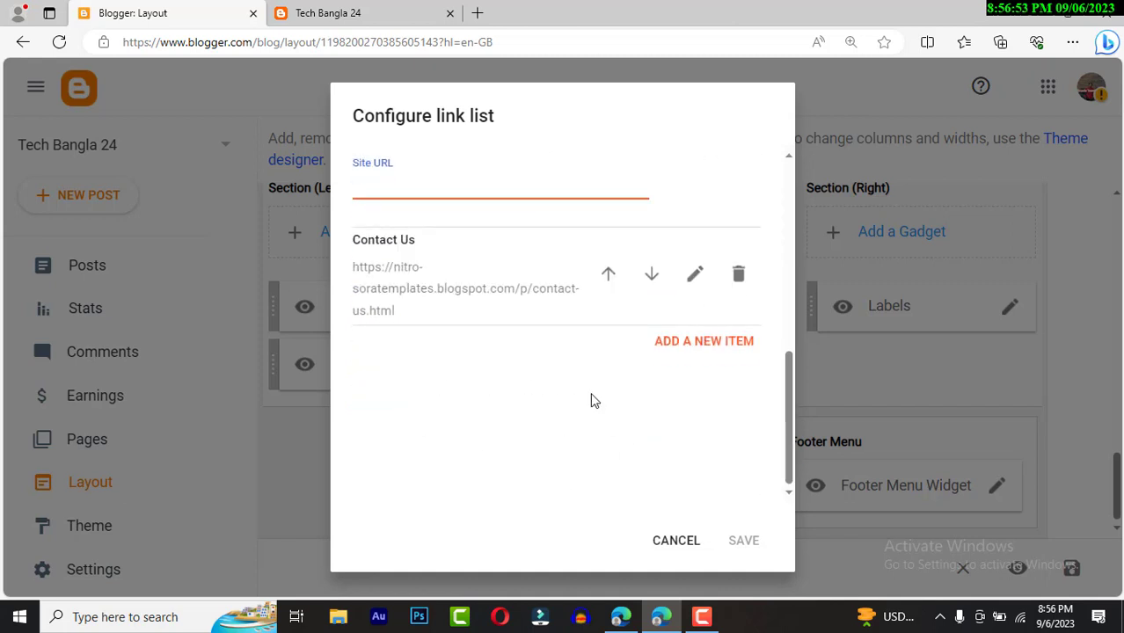
{"action": "left_click", "coordinate": [694, 273]}
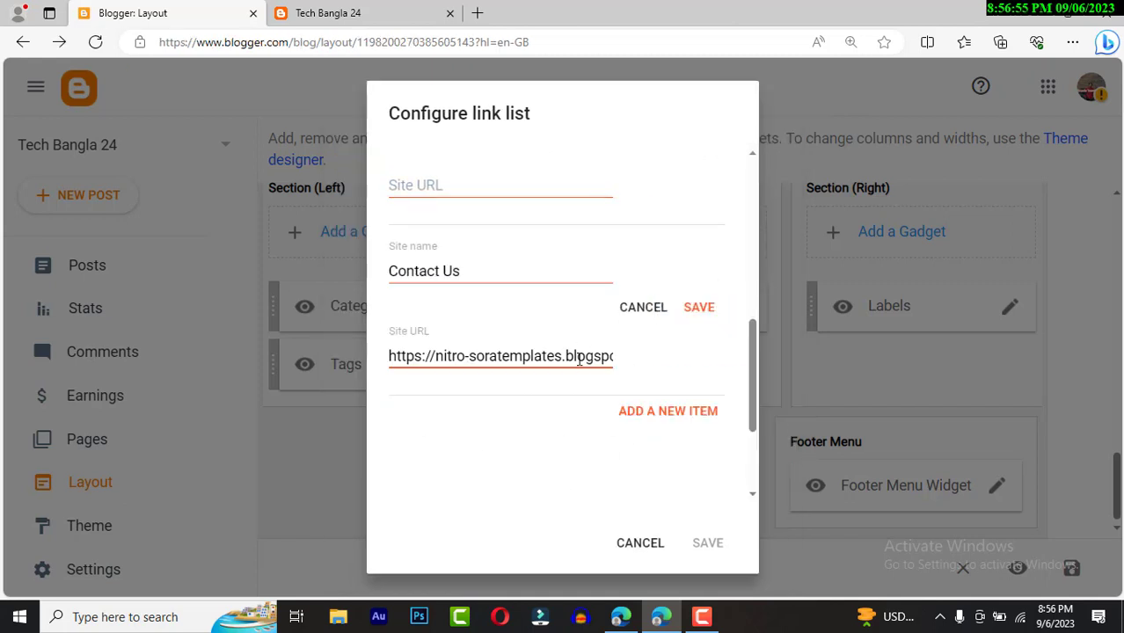
{"action": "left_click", "coordinate": [579, 359]}
{"action": "key", "text": "ctrl+a"}
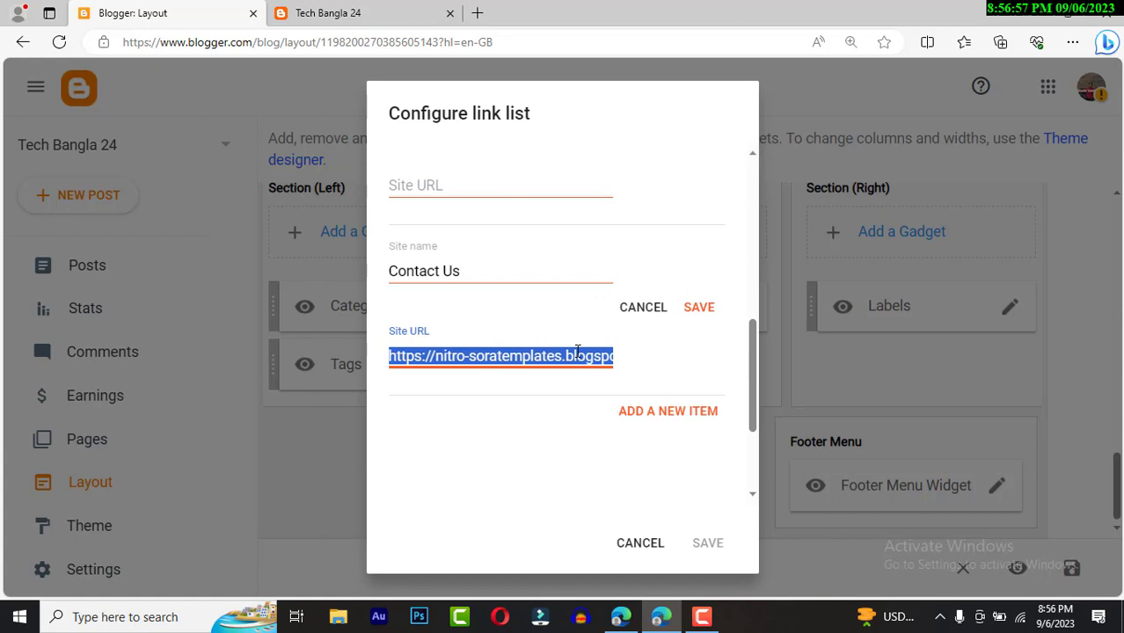
{"action": "key", "text": "BackSpace"}
{"action": "scroll", "coordinate": [702, 360], "scroll_direction": "up", "scroll_amount": 2}
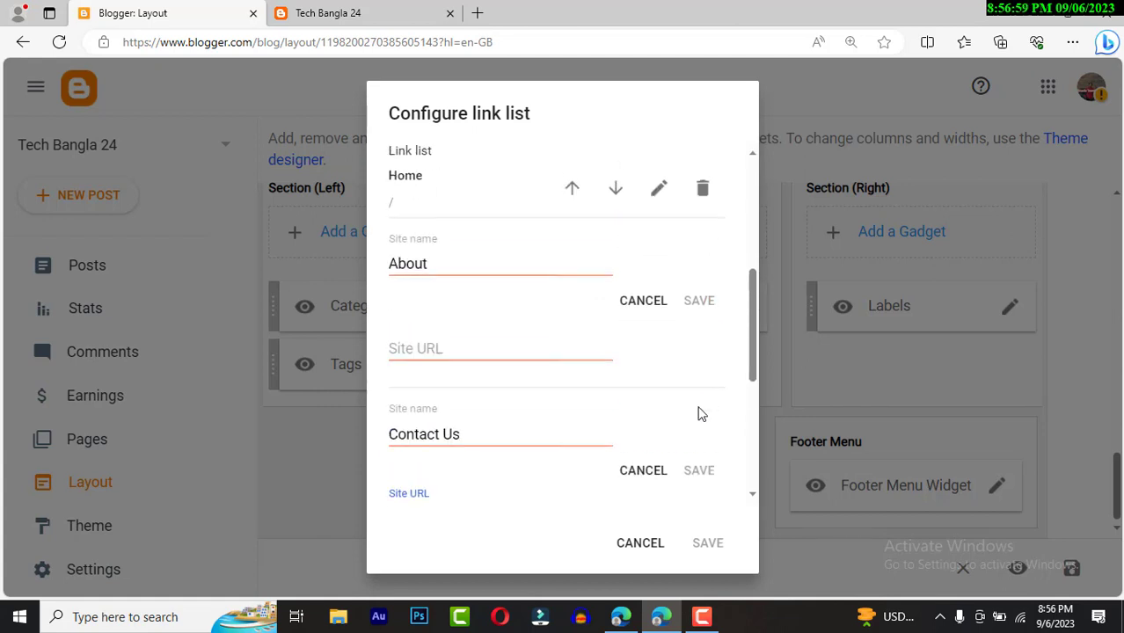
{"action": "scroll", "coordinate": [701, 413], "scroll_direction": "down", "scroll_amount": 4}
{"action": "scroll", "coordinate": [691, 402], "scroll_direction": "up", "scroll_amount": 3}
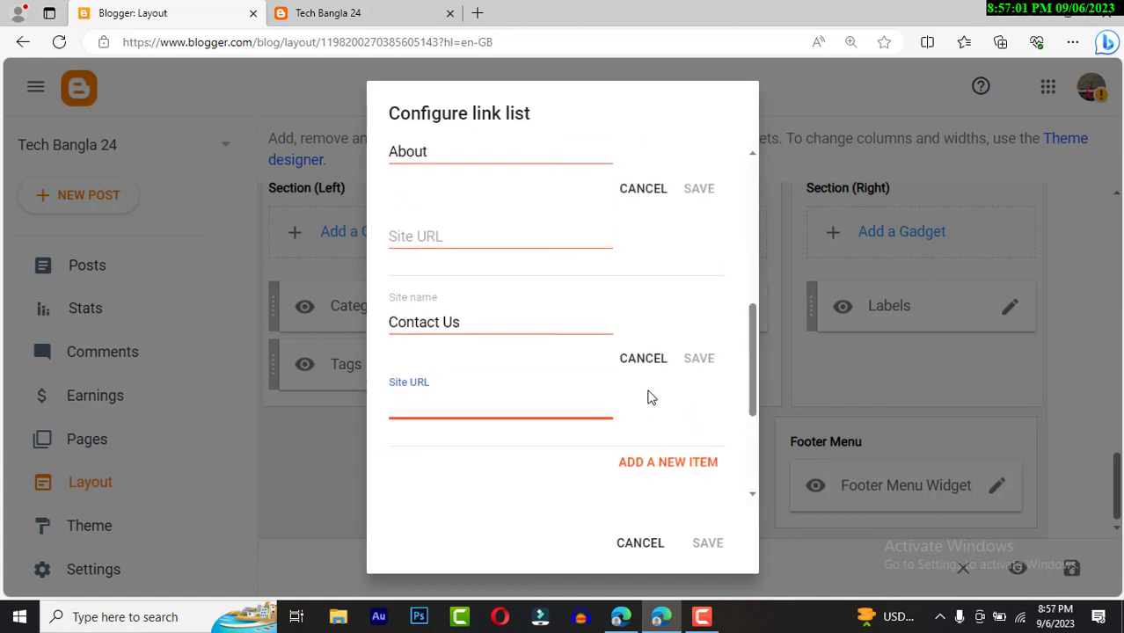
{"action": "scroll", "coordinate": [648, 398], "scroll_direction": "down", "scroll_amount": 2}
{"action": "scroll", "coordinate": [647, 397], "scroll_direction": "up", "scroll_amount": 3}
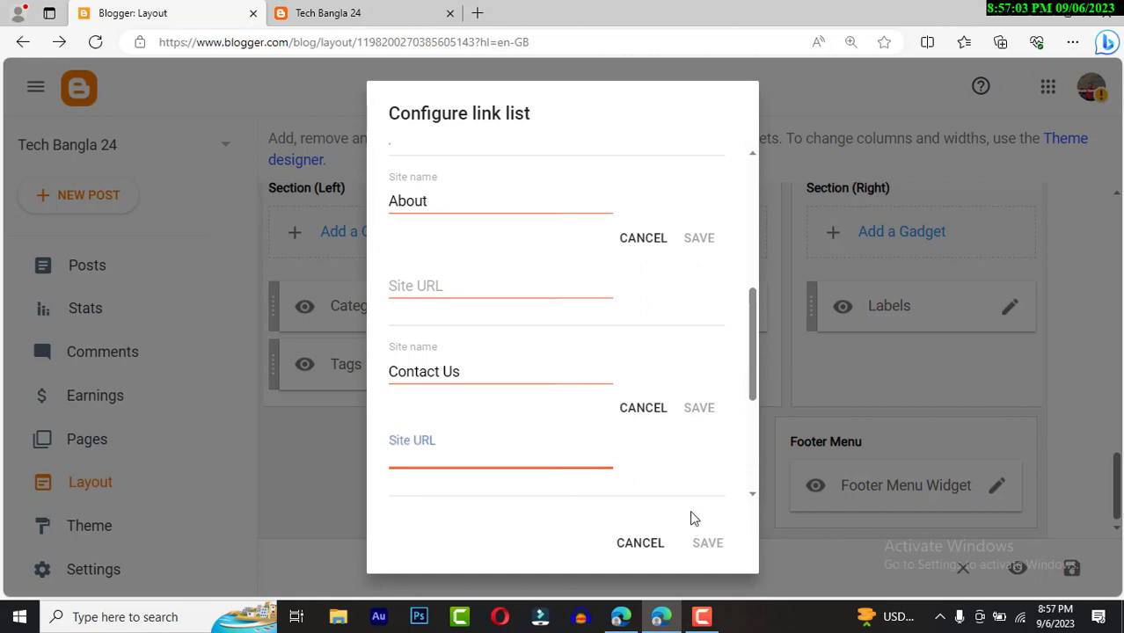
- Enter "#" as the site URL for both the About and Contact Us items
{"action": "left_click", "coordinate": [456, 286]}
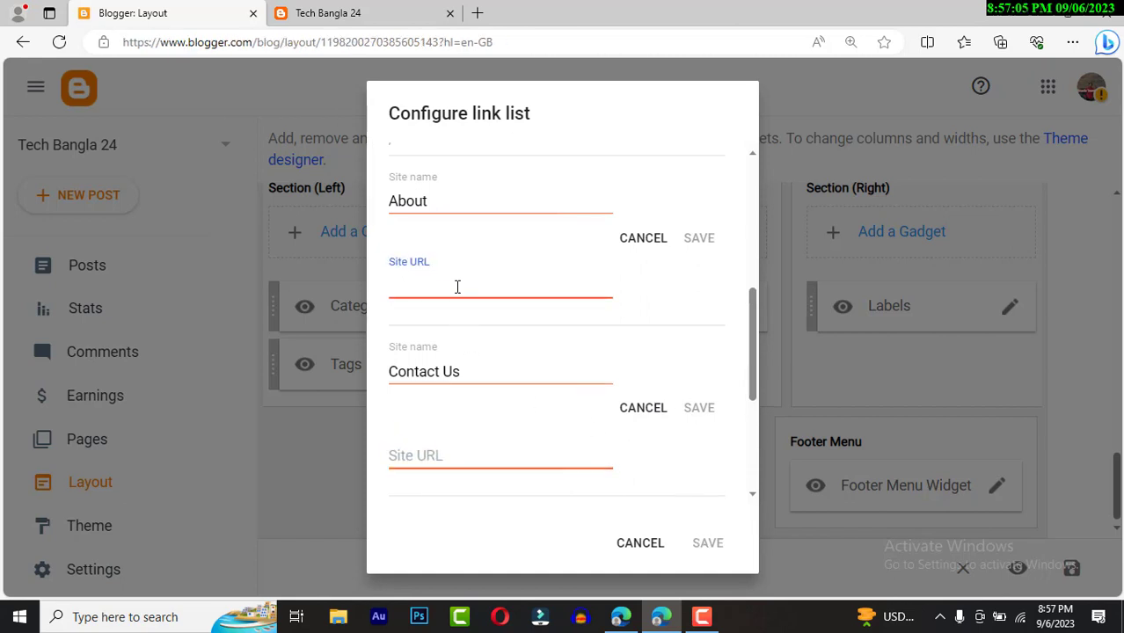
{"action": "type", "text": "3"}
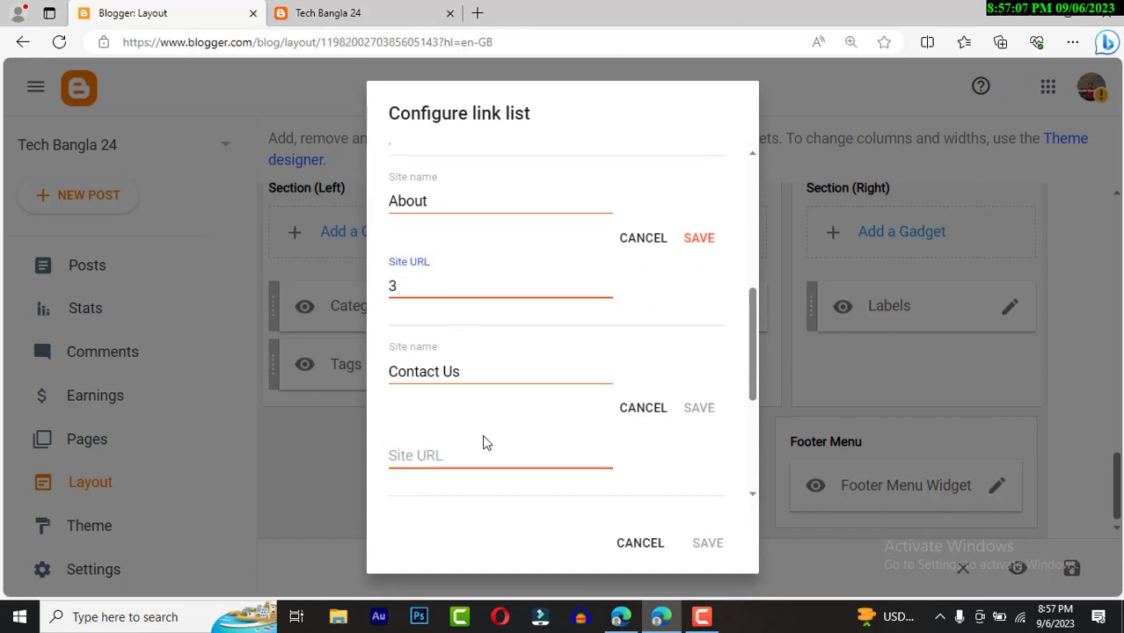
{"action": "left_click", "coordinate": [461, 450]}
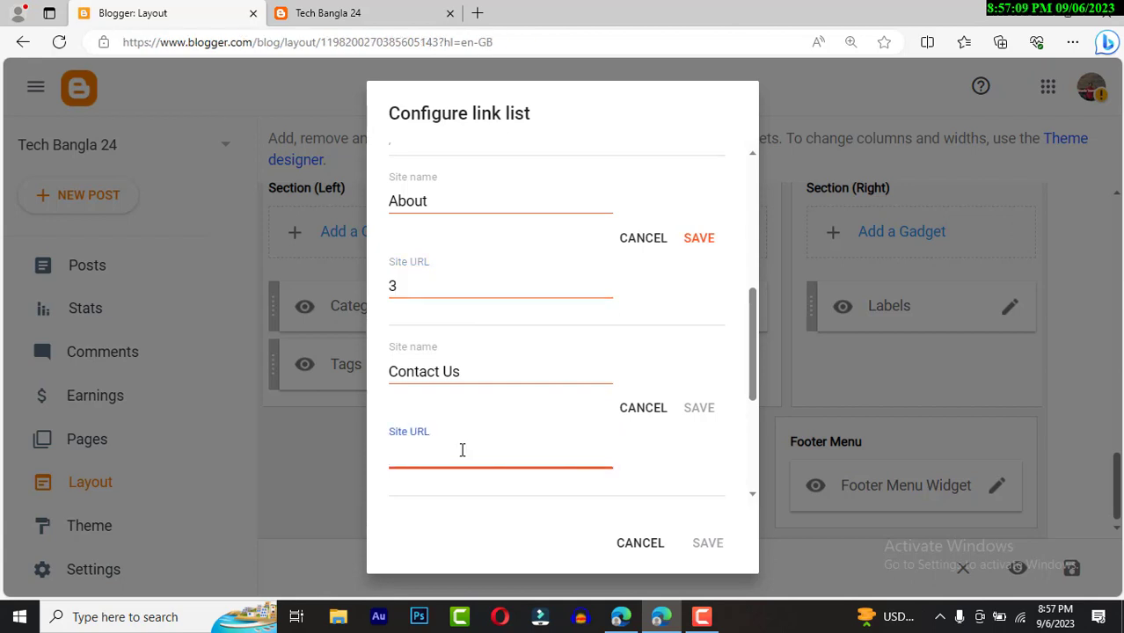
{"action": "type", "text": "#"}
{"action": "left_click", "coordinate": [420, 302]}
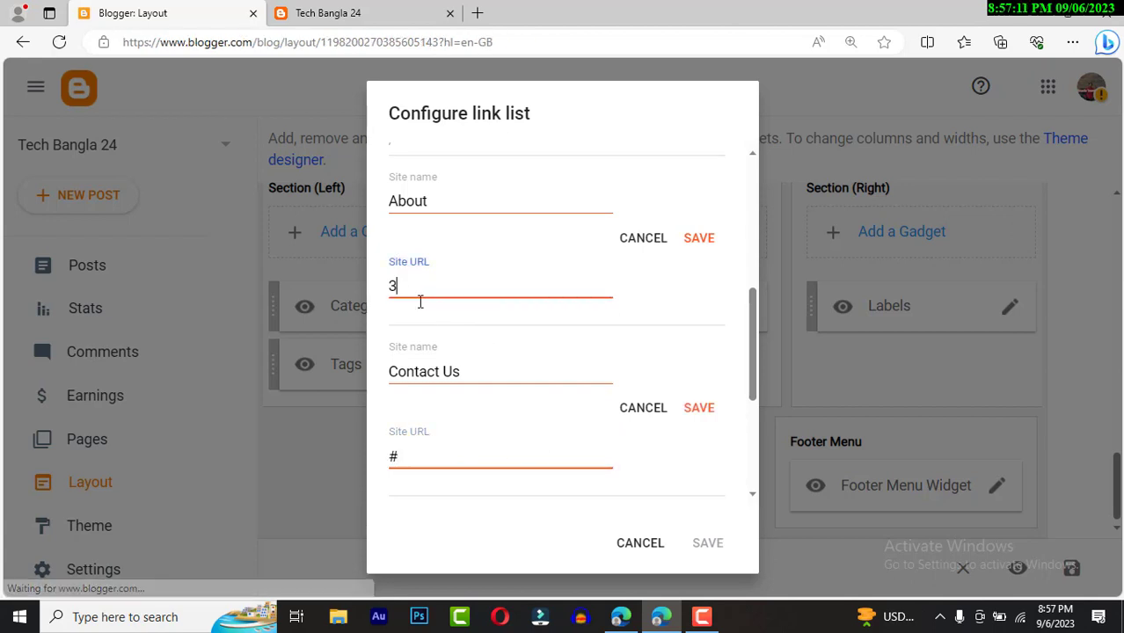
{"action": "key", "text": "BackSpace"}
{"action": "type", "text": "#"}
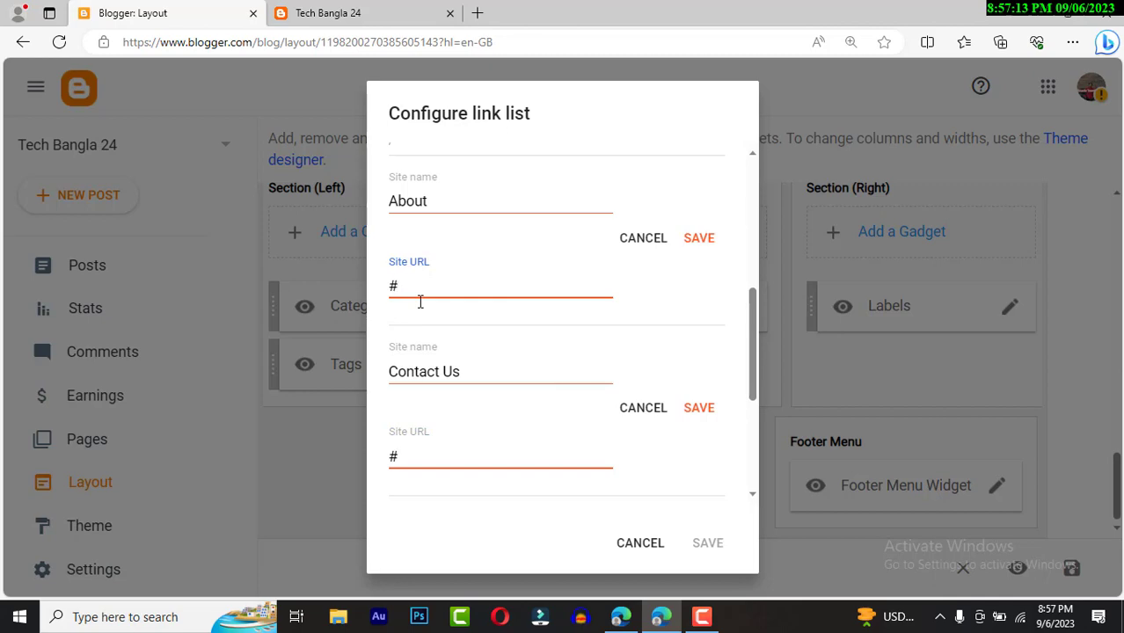
- Save the edited About and Contact Us items and the footer menu's link list configuration
{"action": "left_click", "coordinate": [699, 242]}
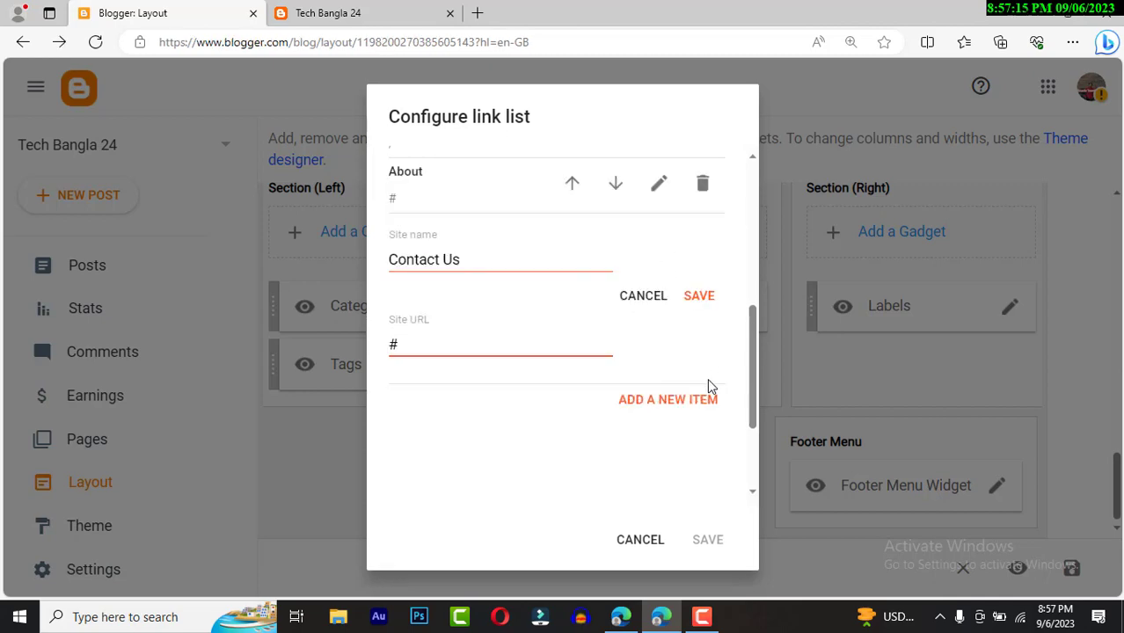
{"action": "left_click", "coordinate": [694, 303]}
{"action": "left_click", "coordinate": [704, 538]}
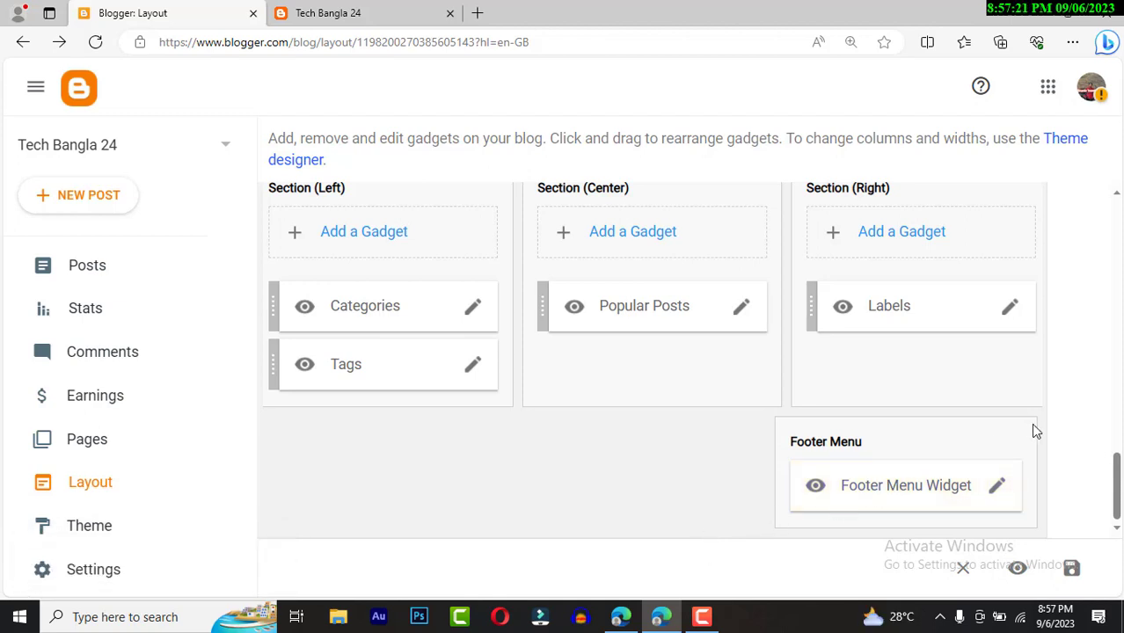
- Add a "Trams And Condition" item to the Footer Menu Widget's link list, keeping the default site URL
{"action": "left_click", "coordinate": [997, 485]}
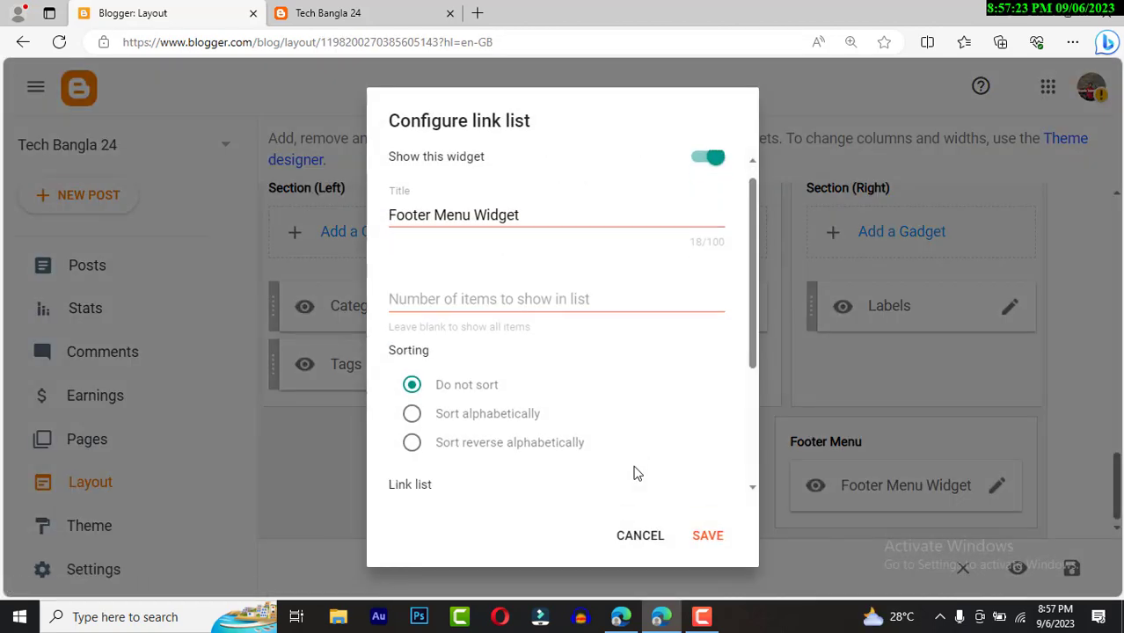
{"action": "scroll", "coordinate": [637, 473], "scroll_direction": "down", "scroll_amount": 3}
{"action": "left_click", "coordinate": [652, 473]}
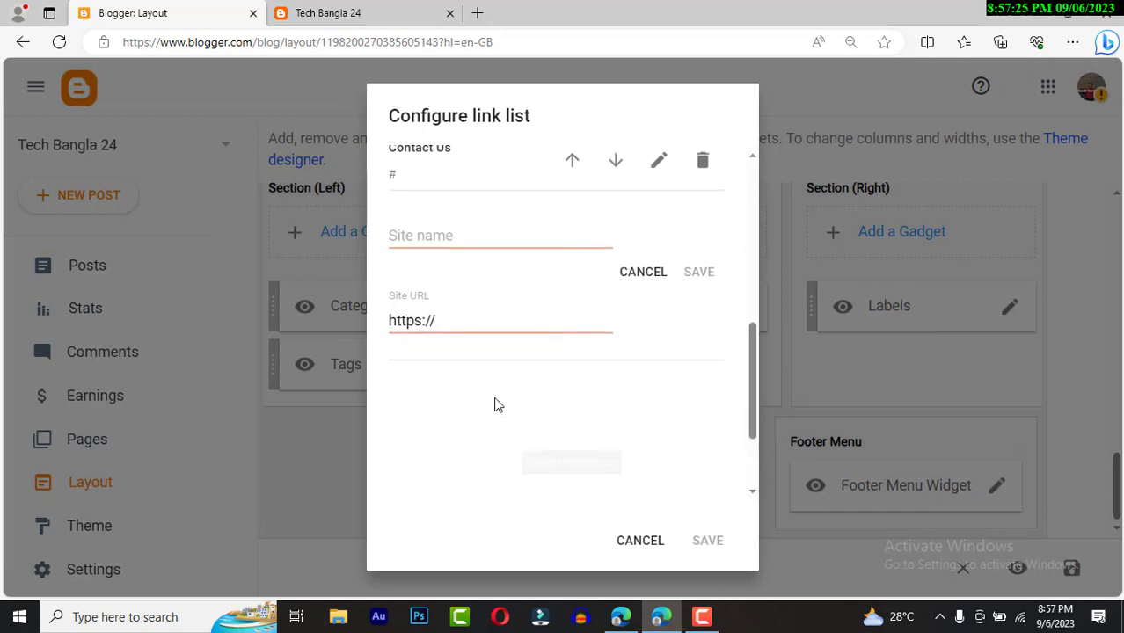
{"action": "left_click", "coordinate": [474, 234]}
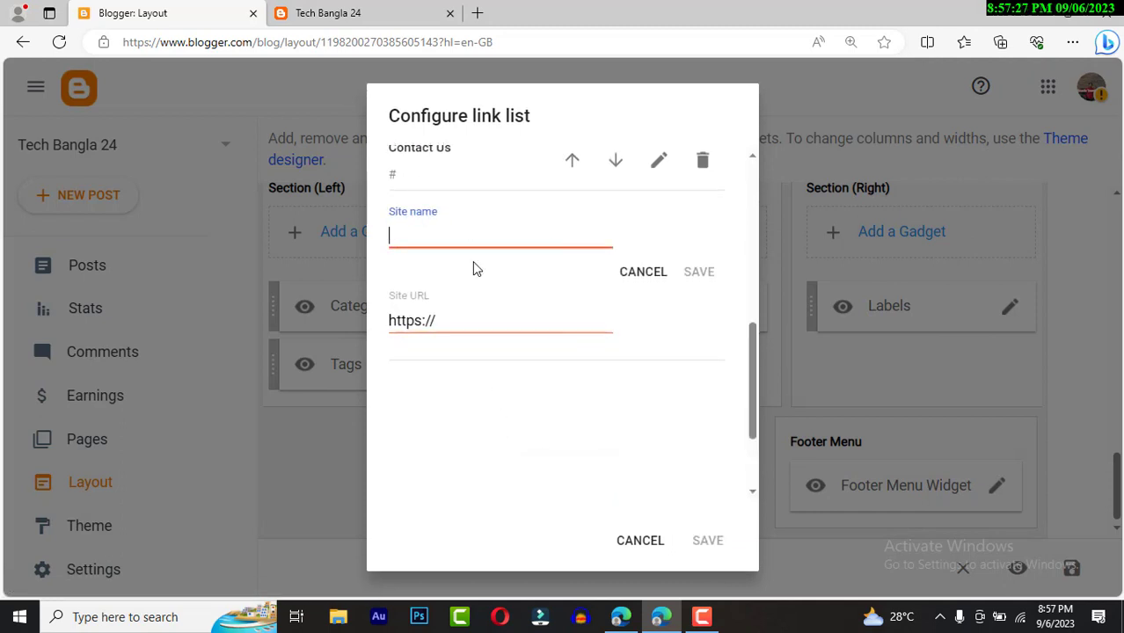
{"action": "type", "text": "Trams"}
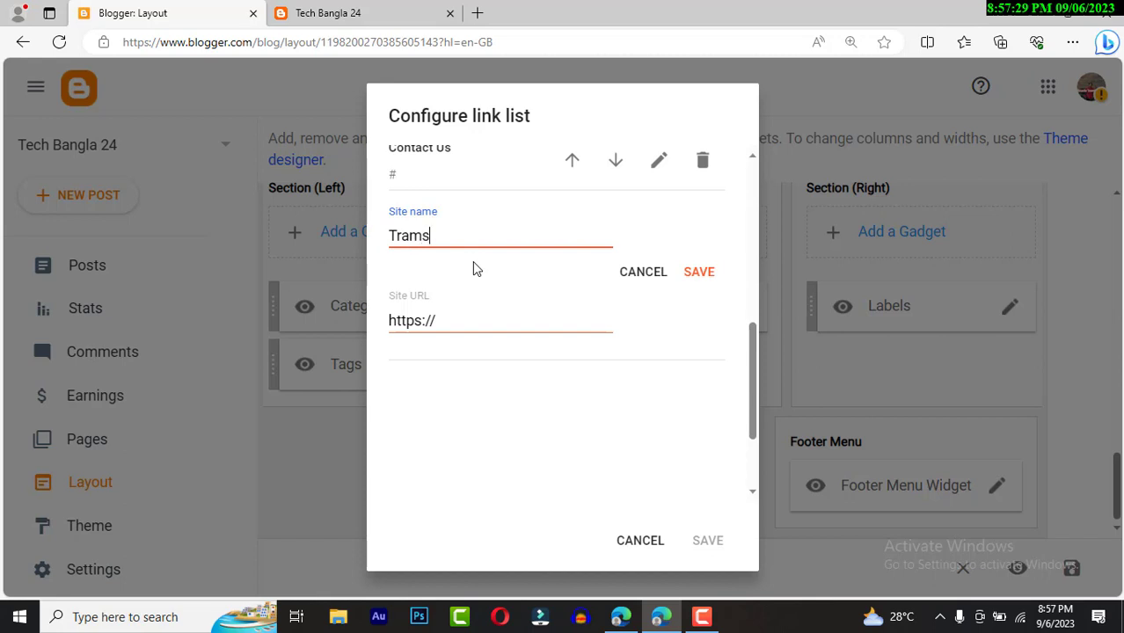
{"action": "type", "text": " And Condition"}
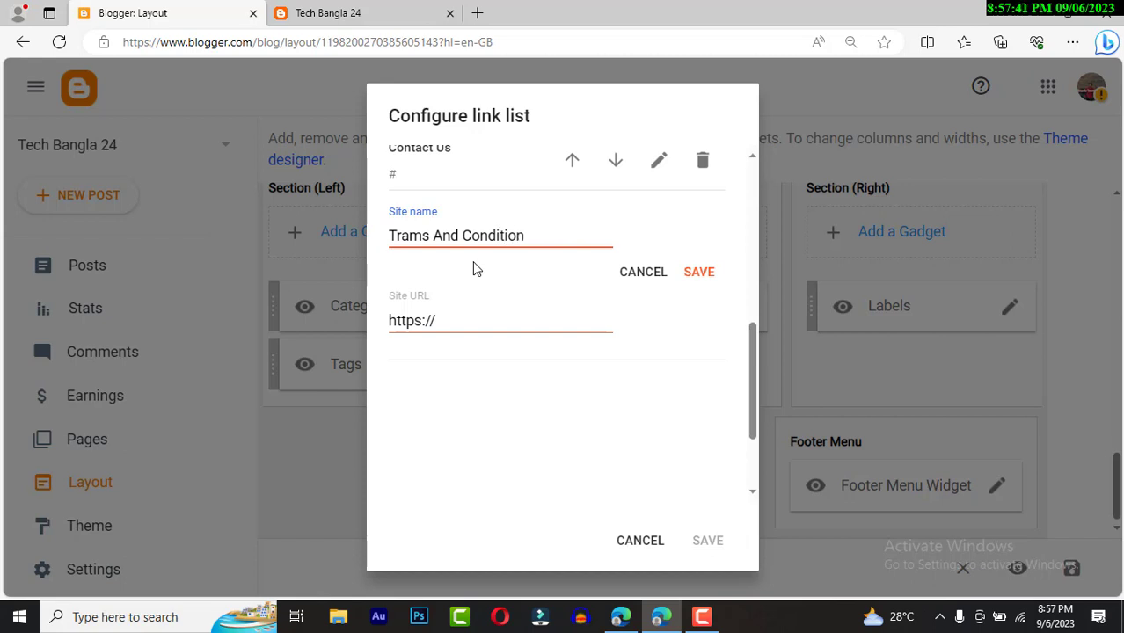
{"action": "left_click", "coordinate": [691, 275]}
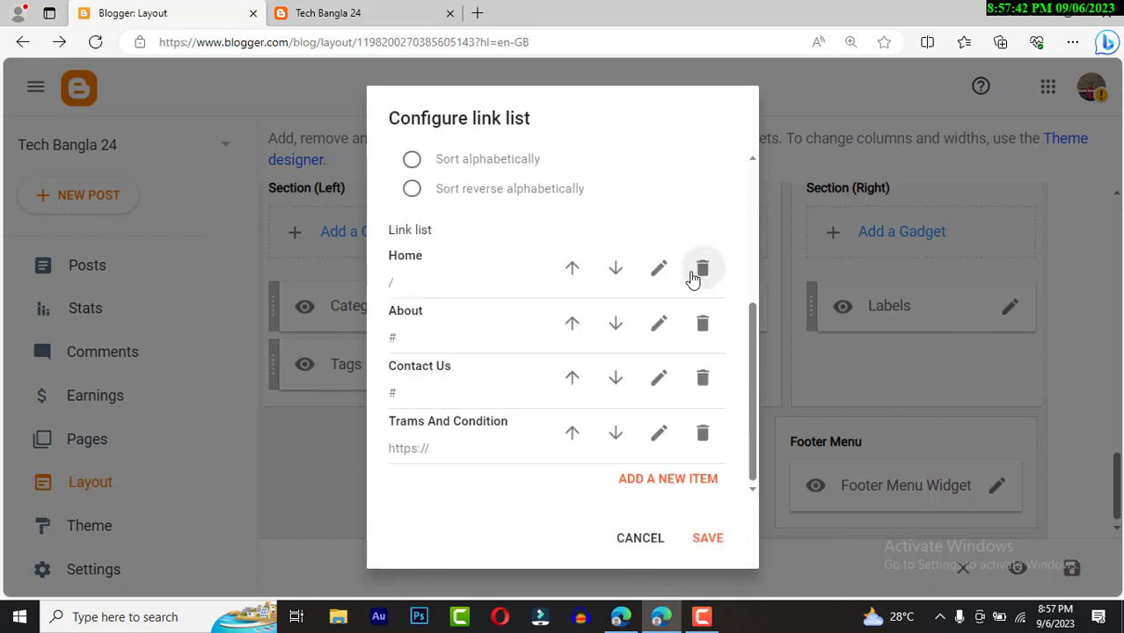
- Add a "Privecy Policy" item with the default site URL to the footer link list and save the widget configuration
{"action": "left_click", "coordinate": [677, 481]}
{"action": "left_click", "coordinate": [462, 343]}
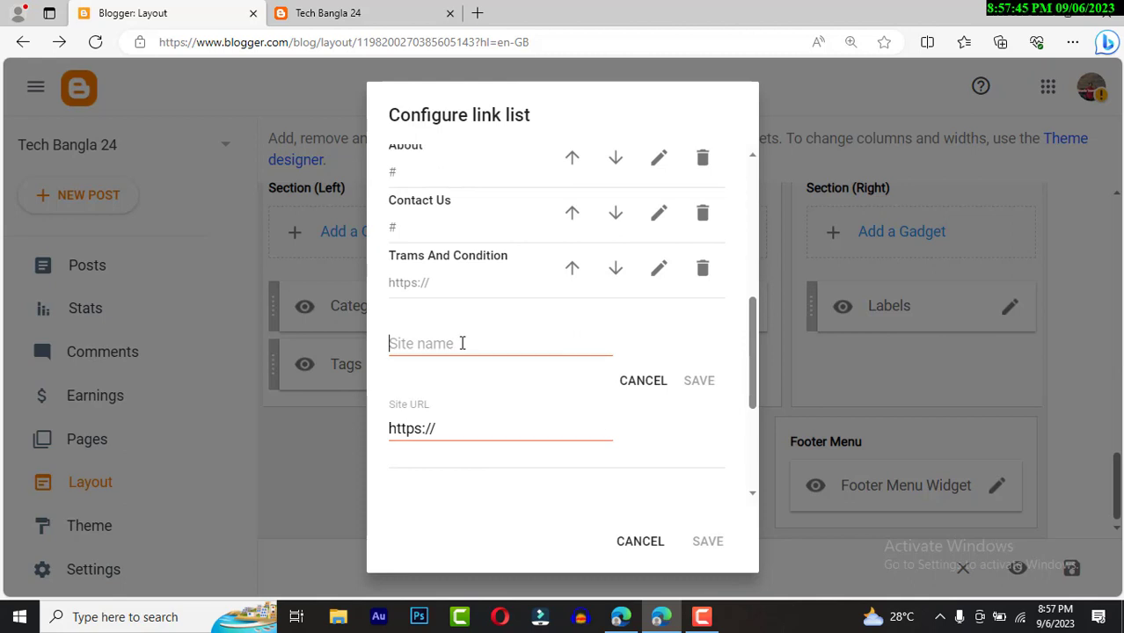
{"action": "type", "text": "P"}
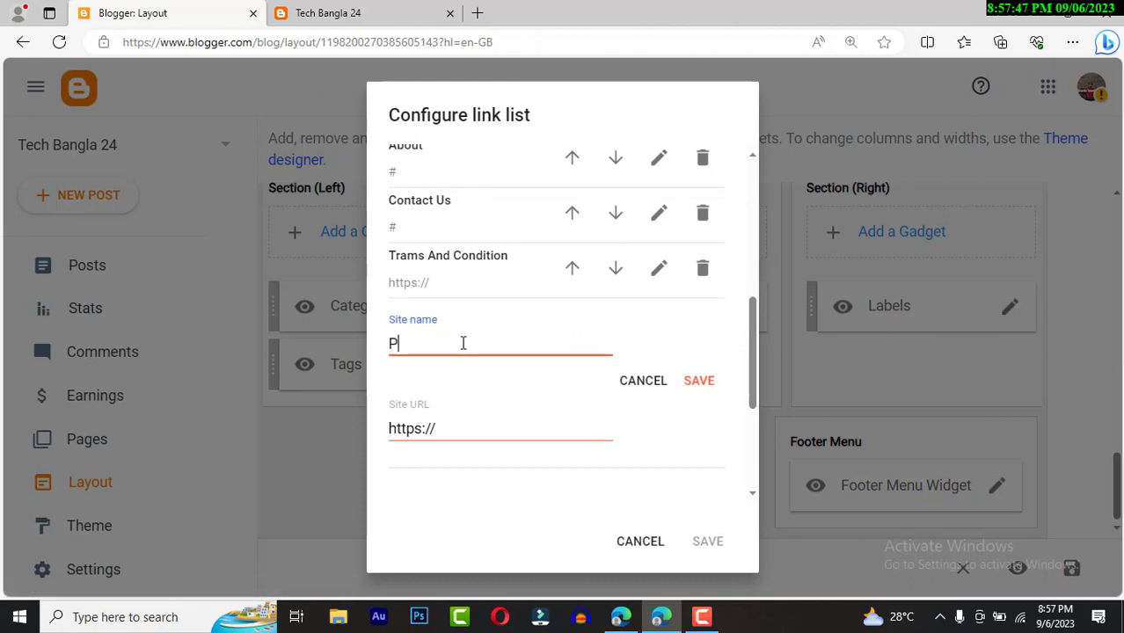
{"action": "type", "text": "rivecy"}
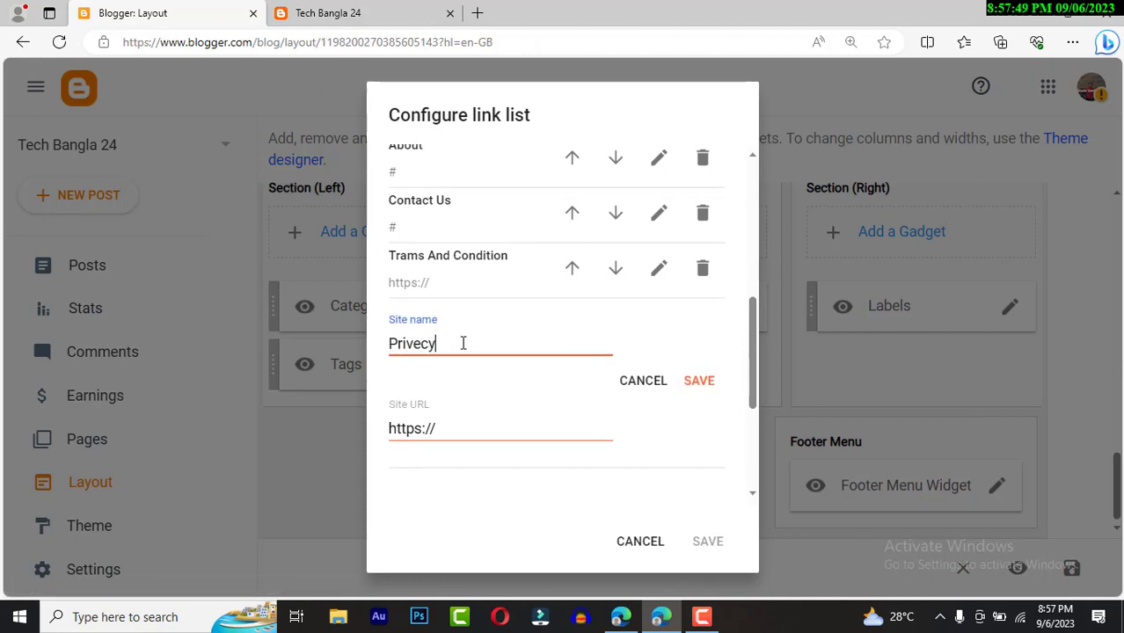
{"action": "type", "text": " Poli"}
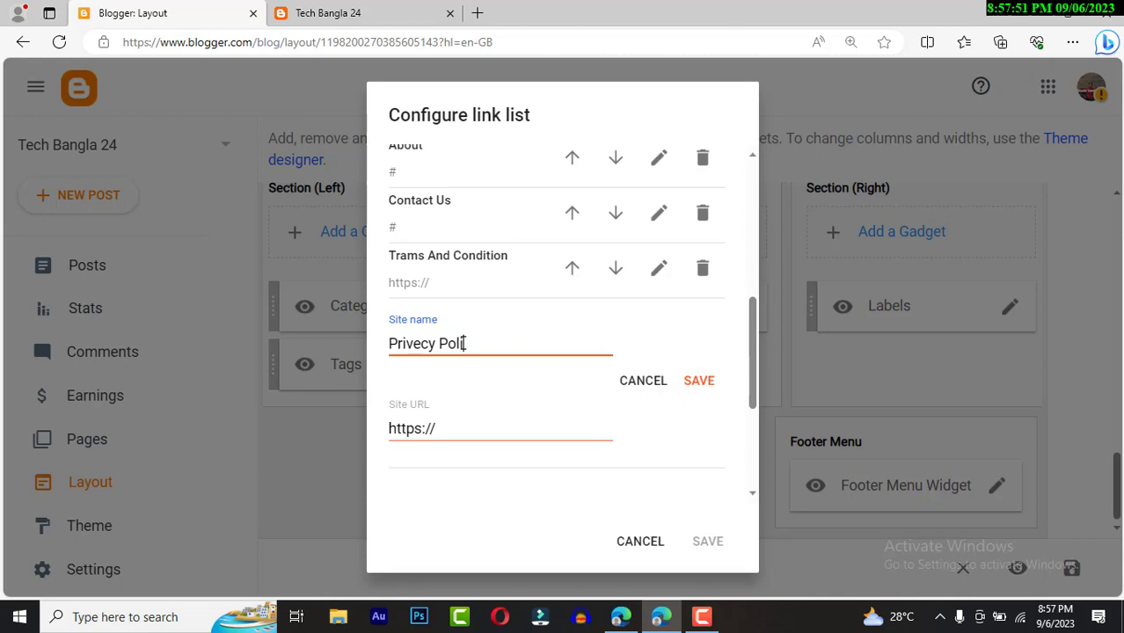
{"action": "type", "text": "cy"}
{"action": "left_click", "coordinate": [699, 380]}
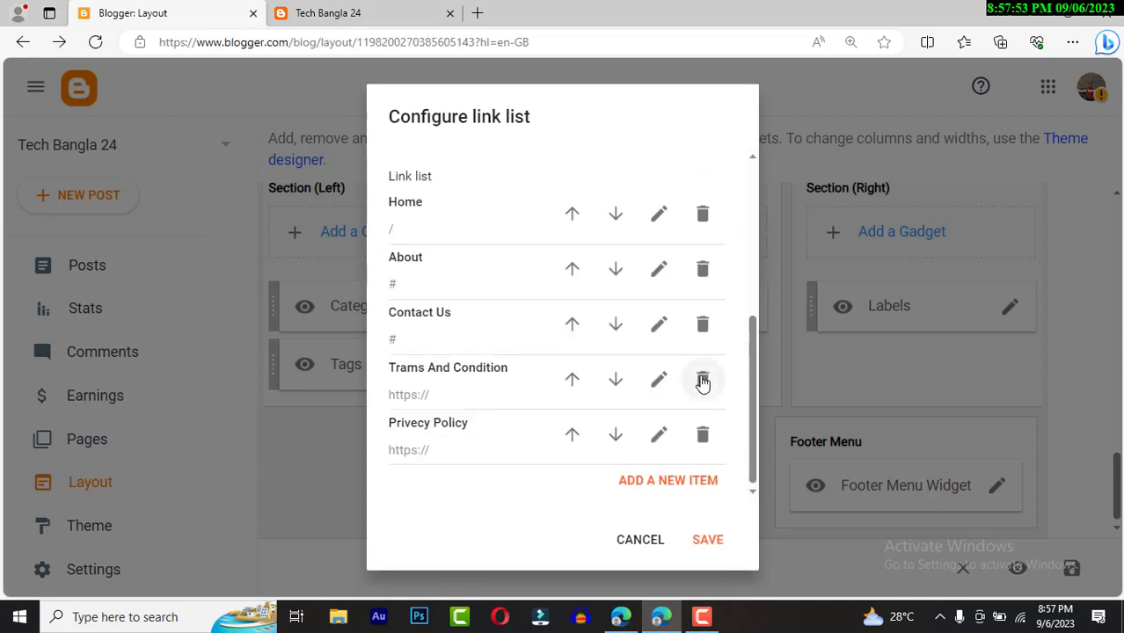
{"action": "left_click", "coordinate": [704, 539]}
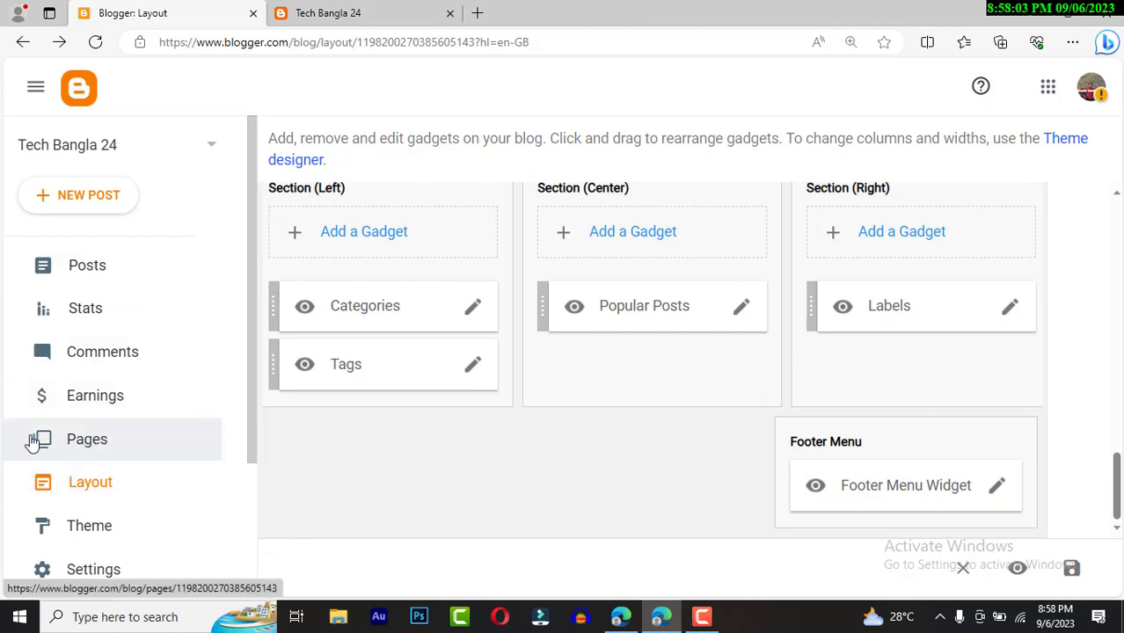
- Create a new blog page titled "Contact Us" with the body text "Facebook Group"
{"action": "left_click", "coordinate": [89, 446]}
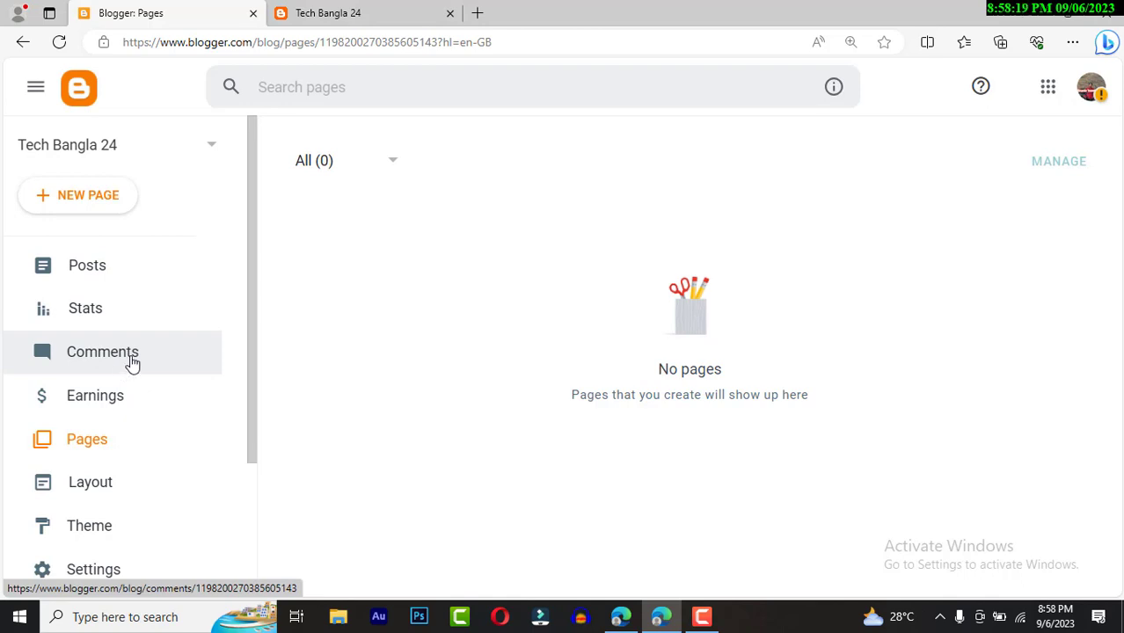
{"action": "left_click", "coordinate": [94, 199]}
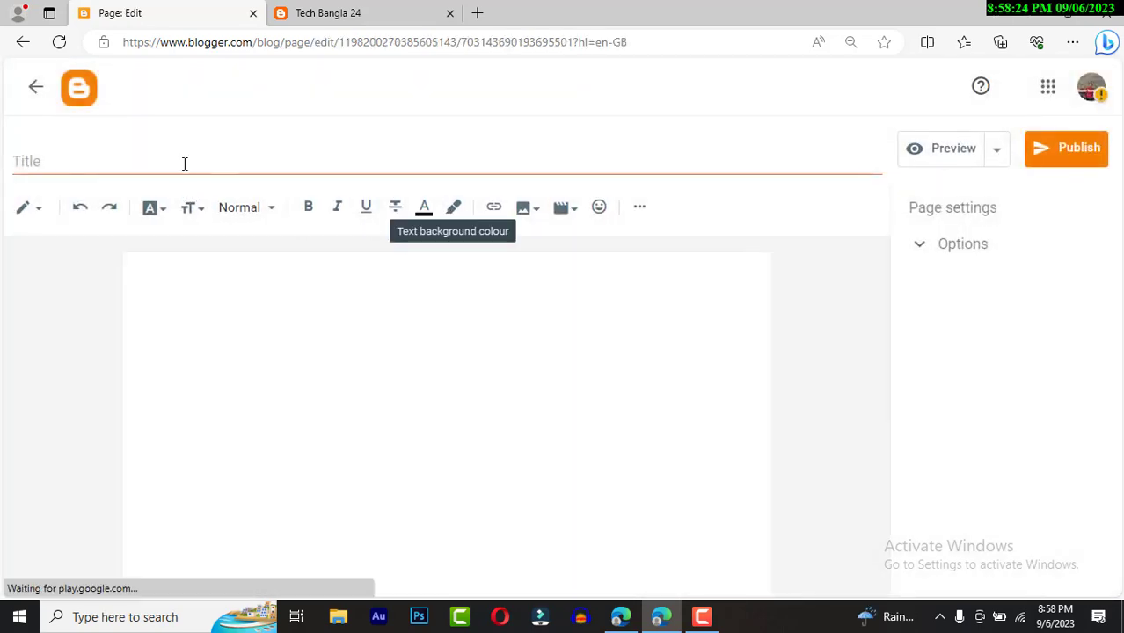
{"action": "left_click", "coordinate": [184, 164]}
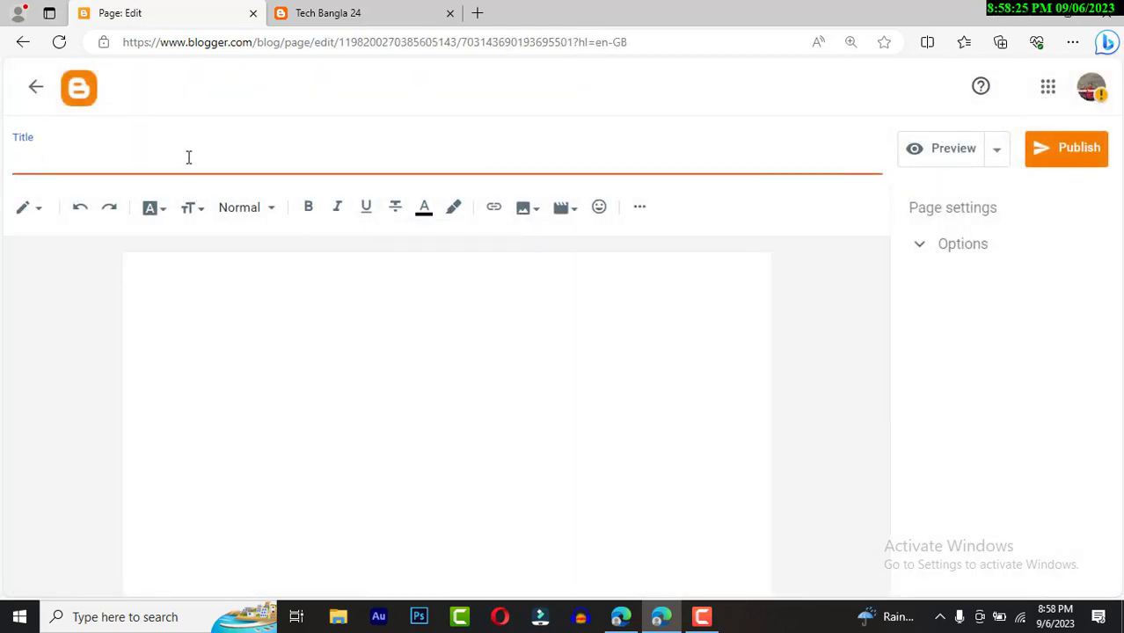
{"action": "type", "text": "Contact Us"}
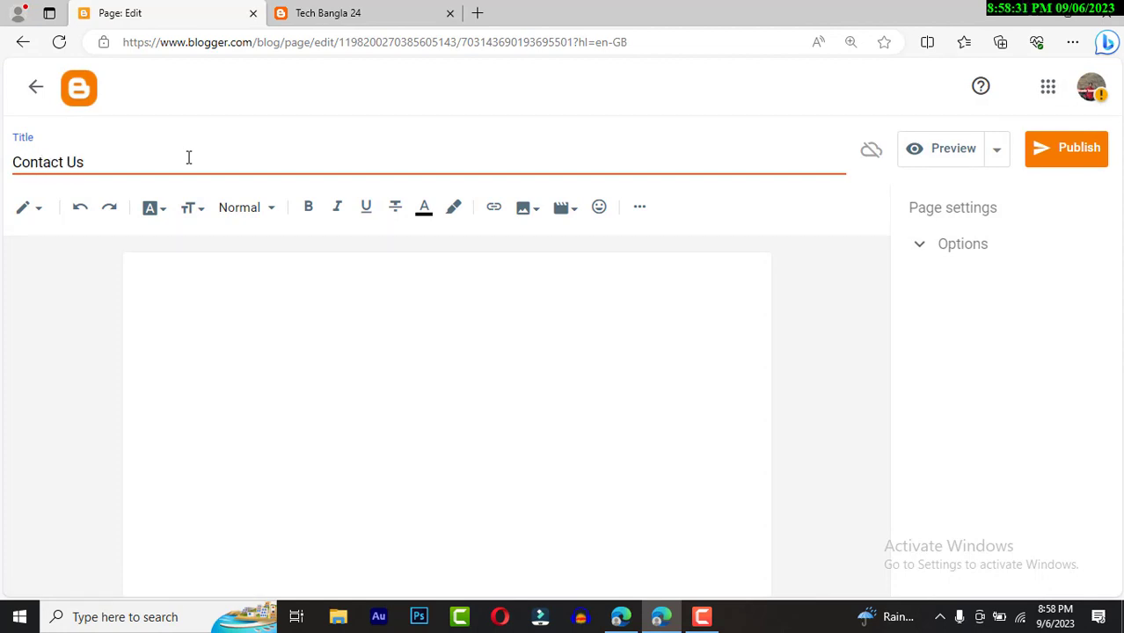
{"action": "left_click", "coordinate": [253, 313]}
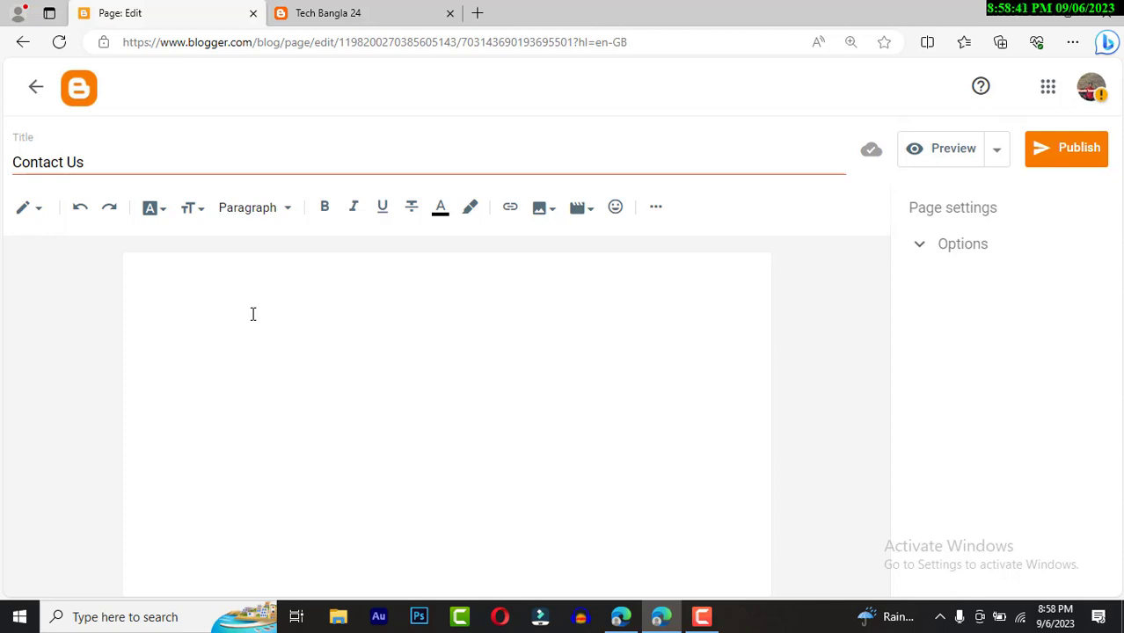
{"action": "type", "text": "Facebook "}
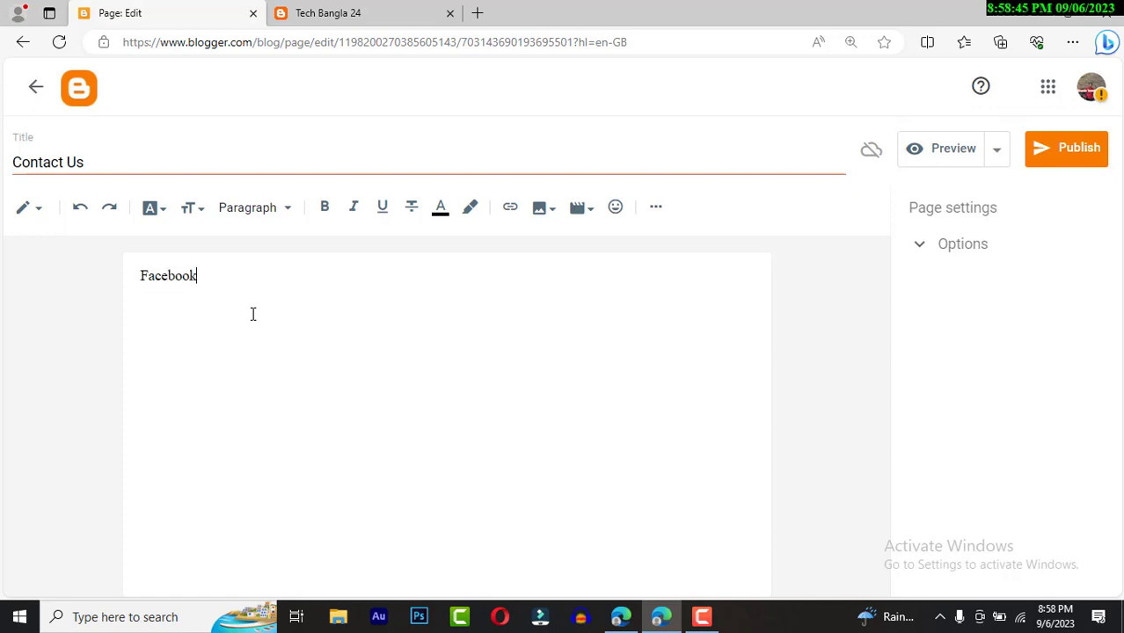
{"action": "type", "text": "Group"}
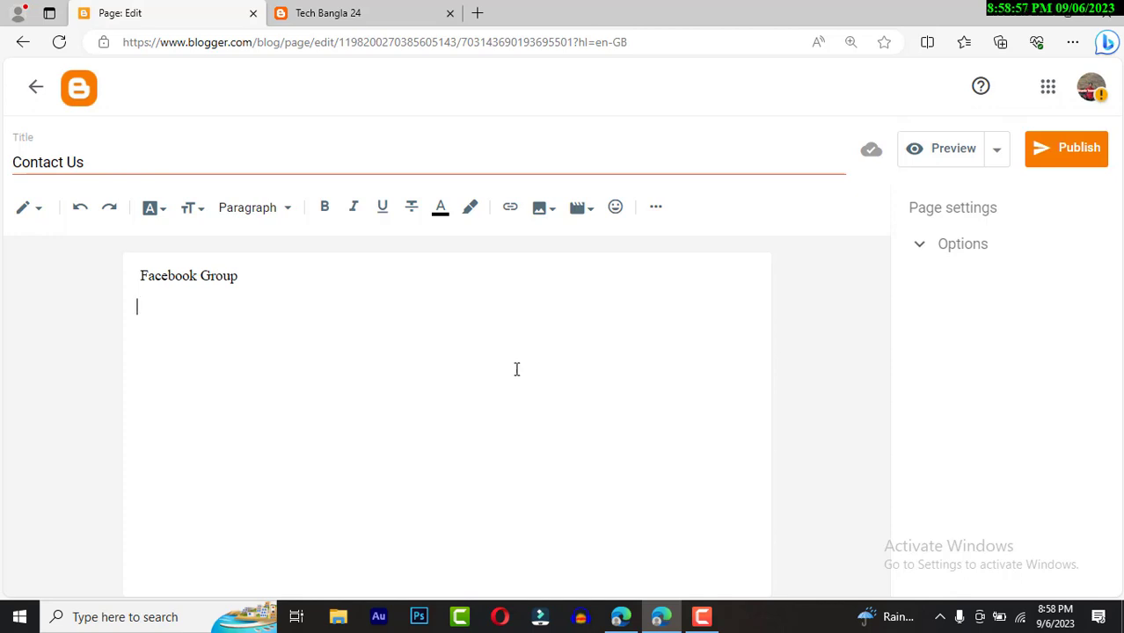
- Publish the Contact Us page and open its live version from the pages list
{"action": "left_click", "coordinate": [1086, 167]}
{"action": "left_click", "coordinate": [644, 372]}
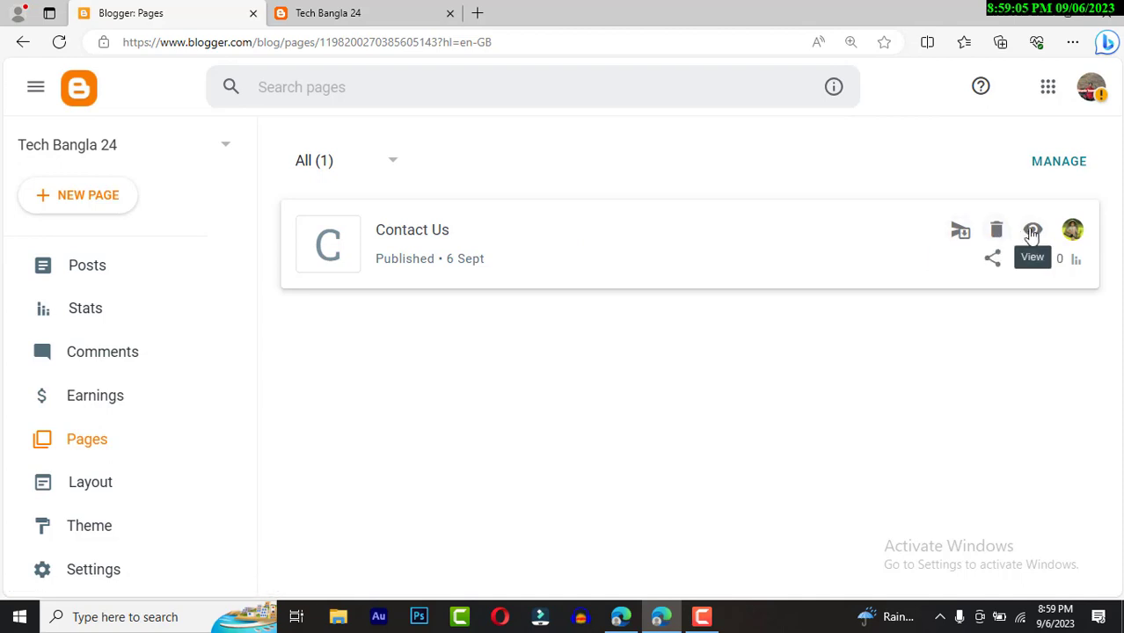
{"action": "left_click", "coordinate": [1032, 231]}
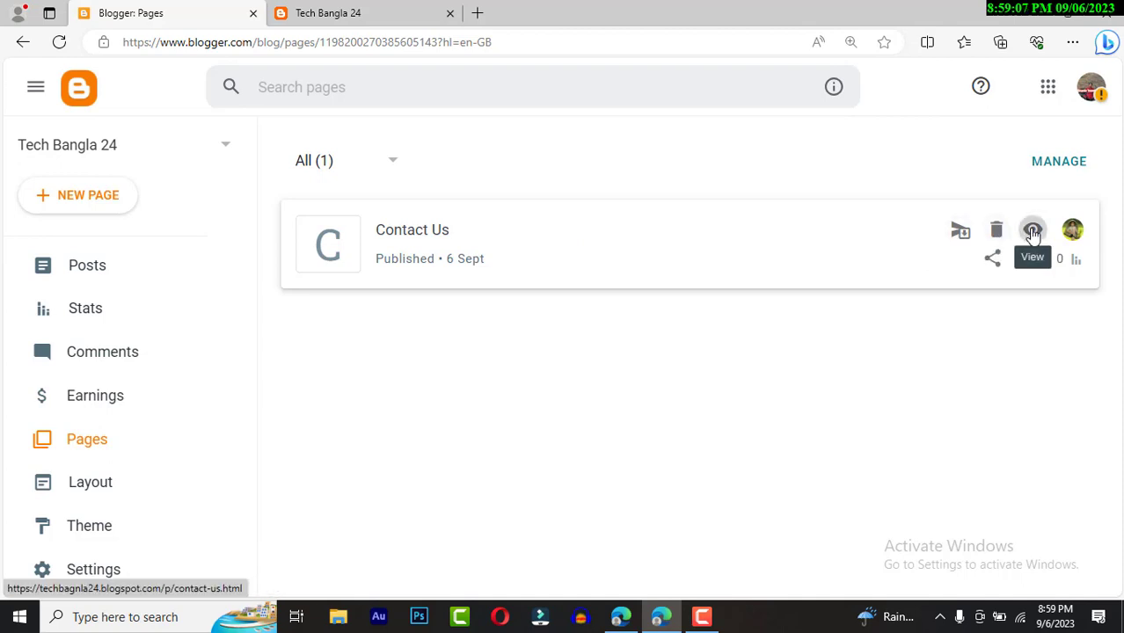
- Return to the Blogger pages list and create a page titled "About Us" with the body text "About Us yourself"
{"action": "left_click", "coordinate": [170, 13]}
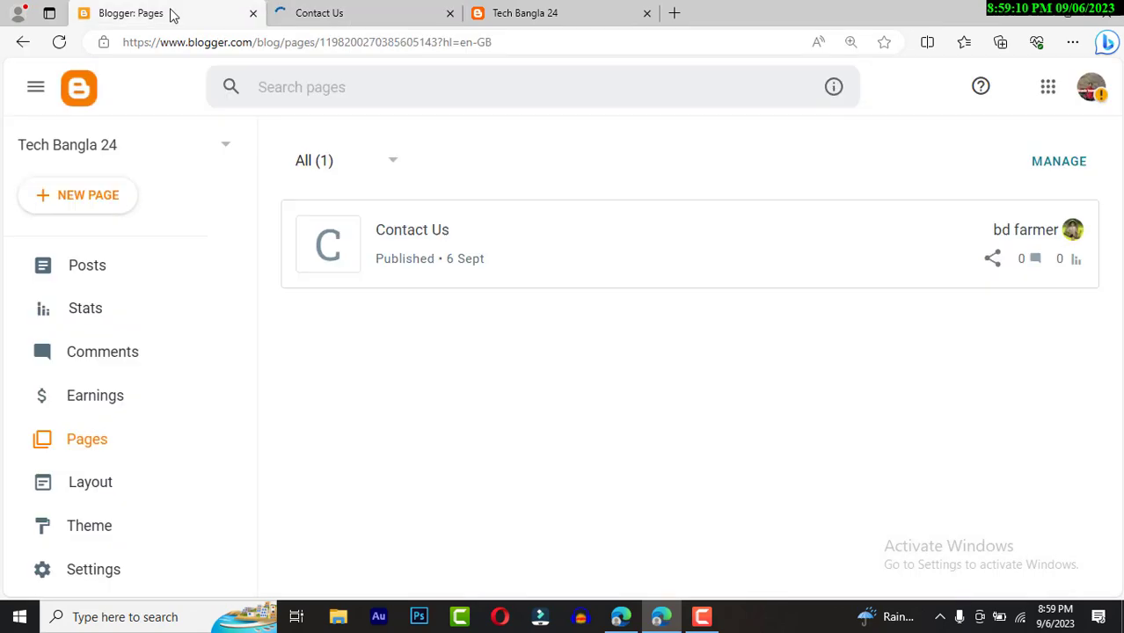
{"action": "left_click", "coordinate": [91, 205]}
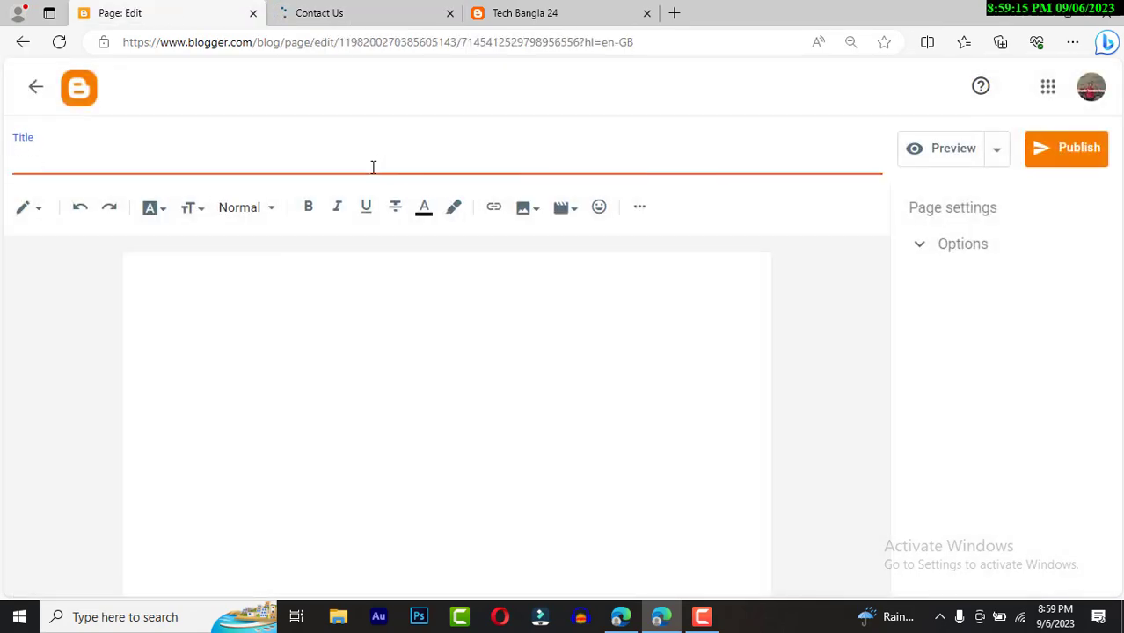
{"action": "type", "text": "Abo"}
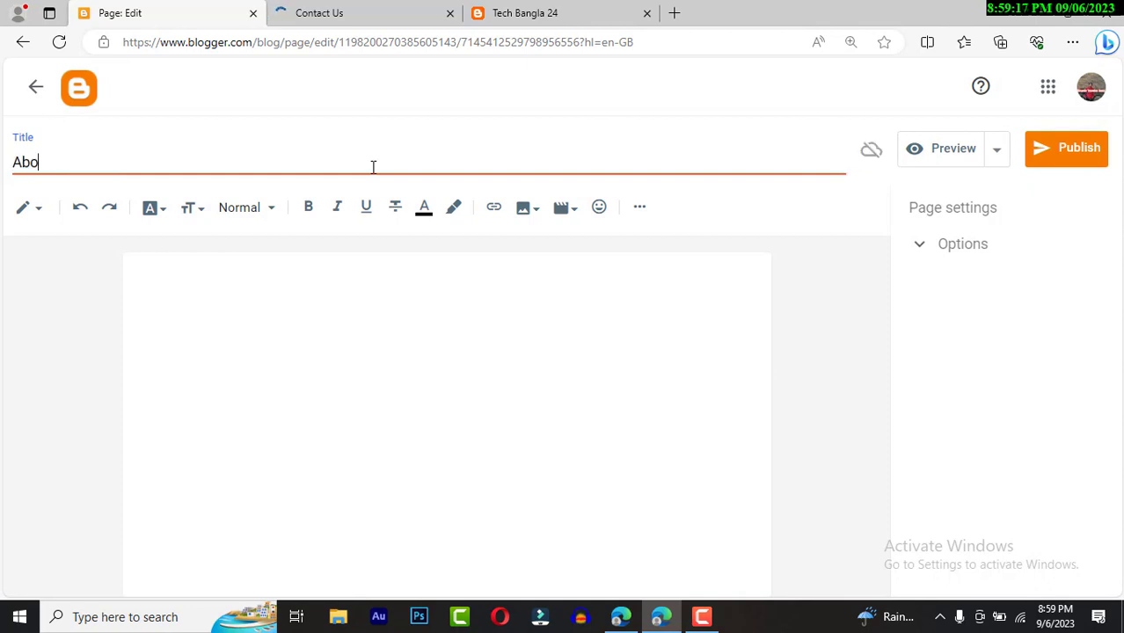
{"action": "type", "text": "ut Us"}
{"action": "left_click", "coordinate": [275, 264]}
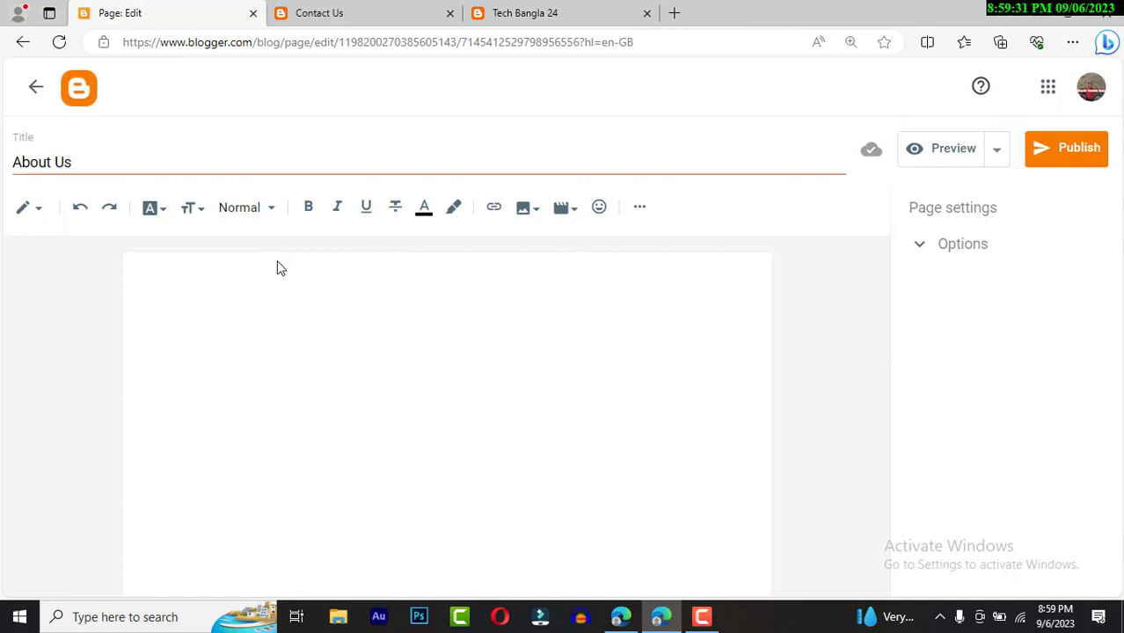
{"action": "left_click", "coordinate": [243, 272]}
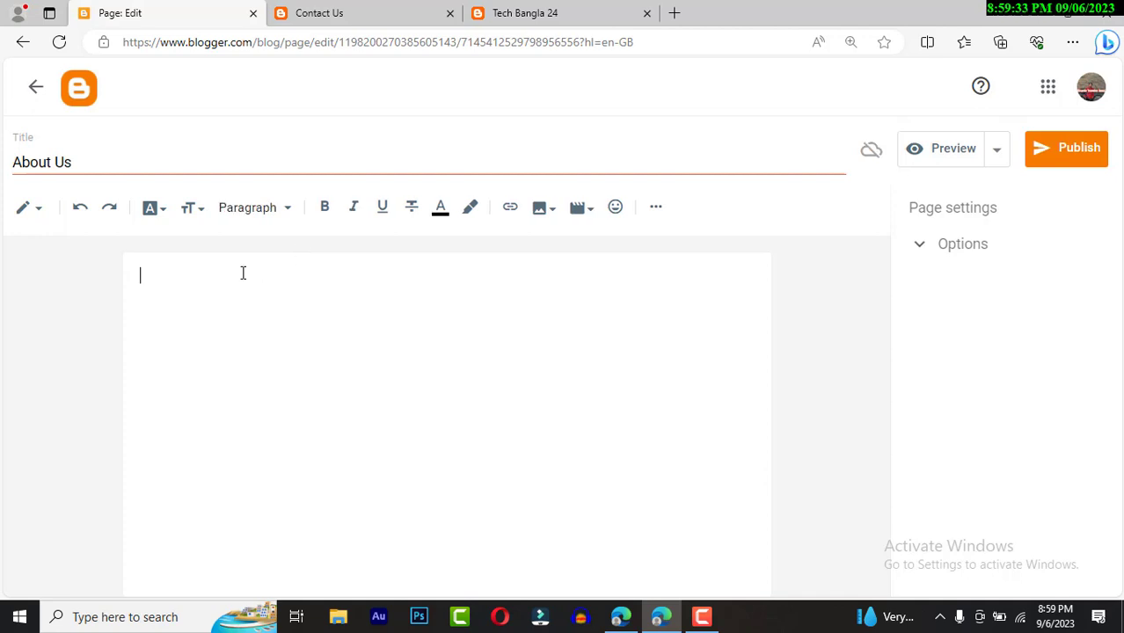
{"action": "type", "text": "About Us yourself"}
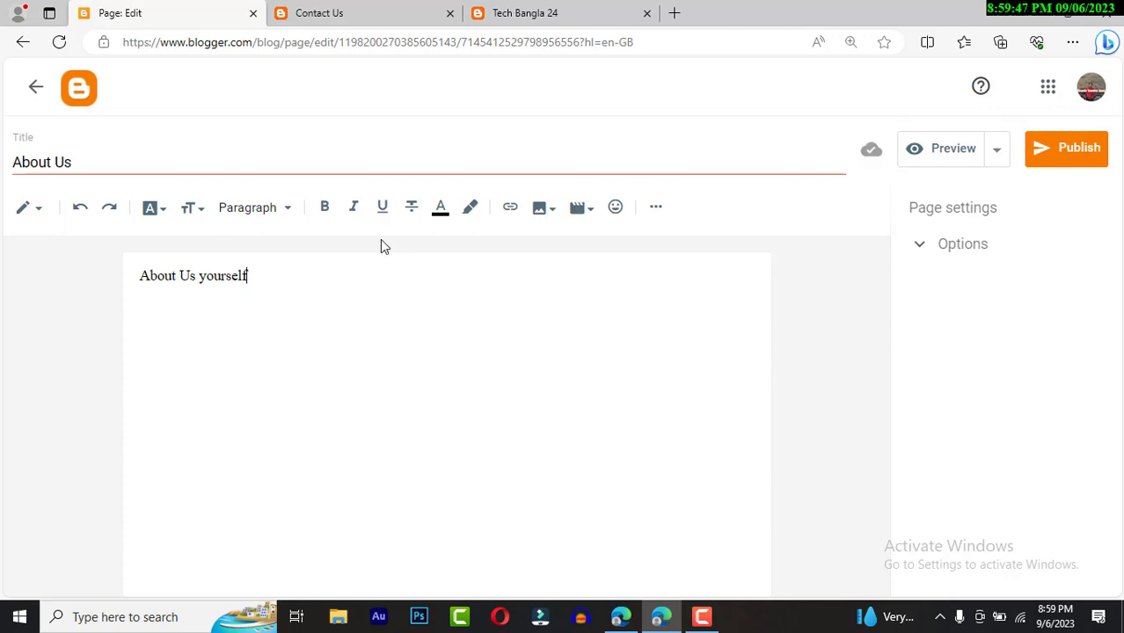
- Publish the About Us page and open its live version from the pages list
{"action": "left_click", "coordinate": [1067, 147]}
{"action": "left_click", "coordinate": [632, 373]}
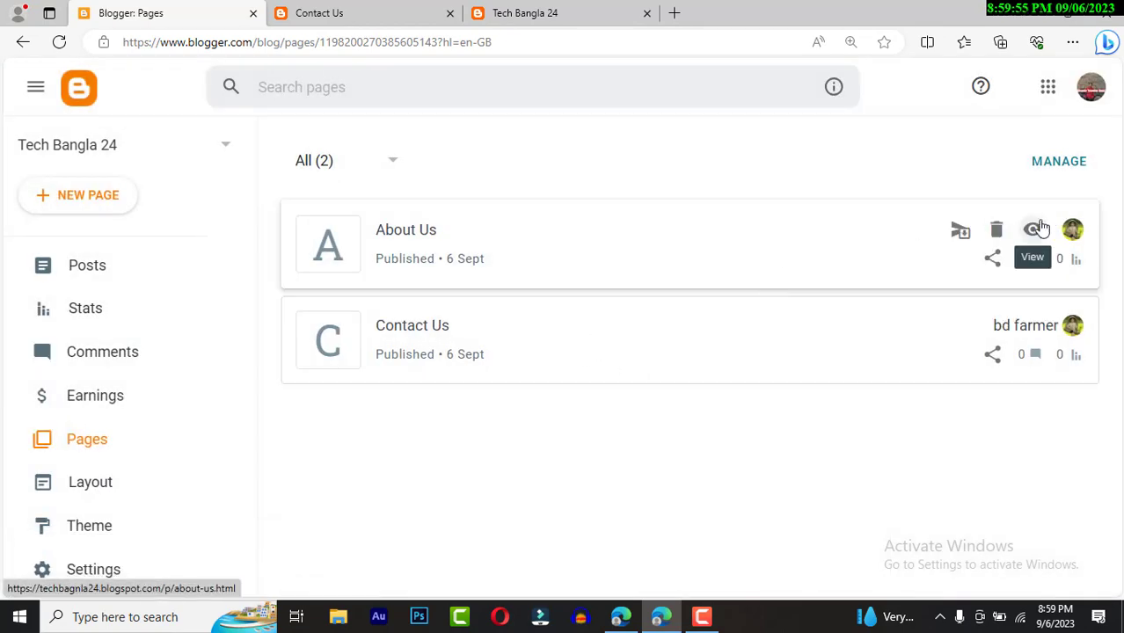
{"action": "left_click", "coordinate": [1033, 231]}
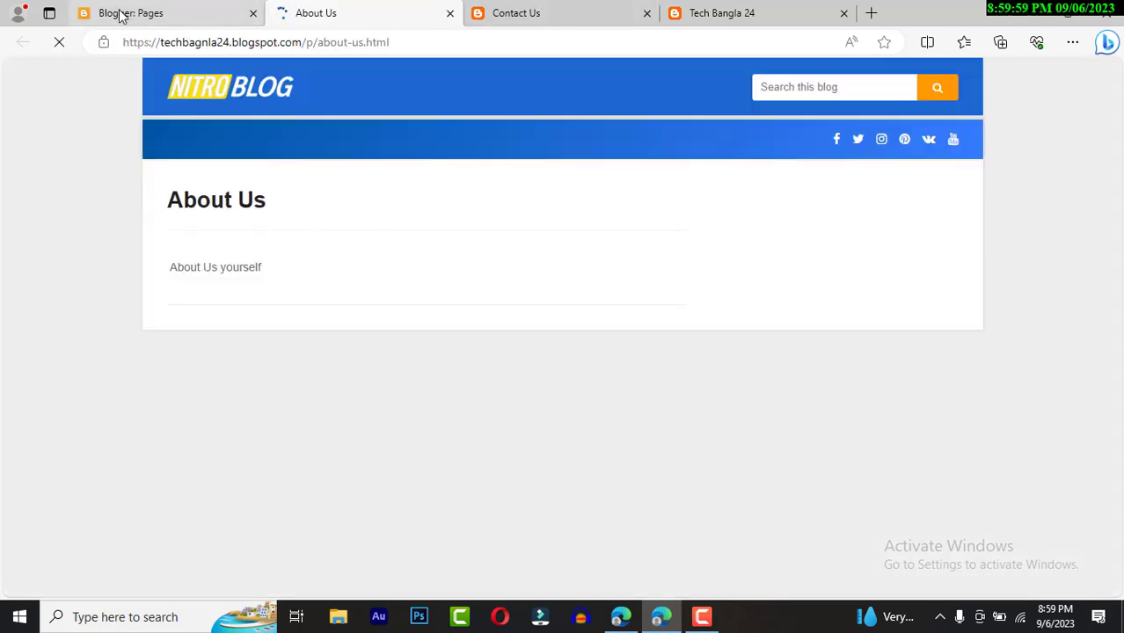
- Return to the Blogger pages list and start a new page titled "Trams And Condition"
{"action": "left_click", "coordinate": [121, 14]}
{"action": "left_click", "coordinate": [81, 196]}
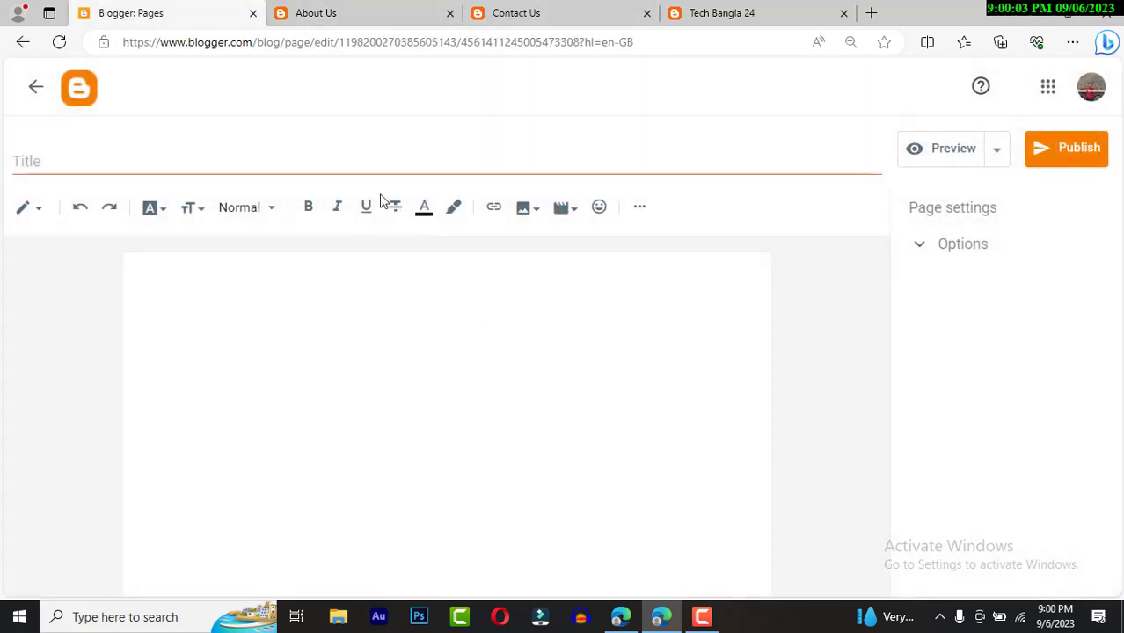
{"action": "left_click", "coordinate": [365, 168]}
{"action": "type", "text": "T"}
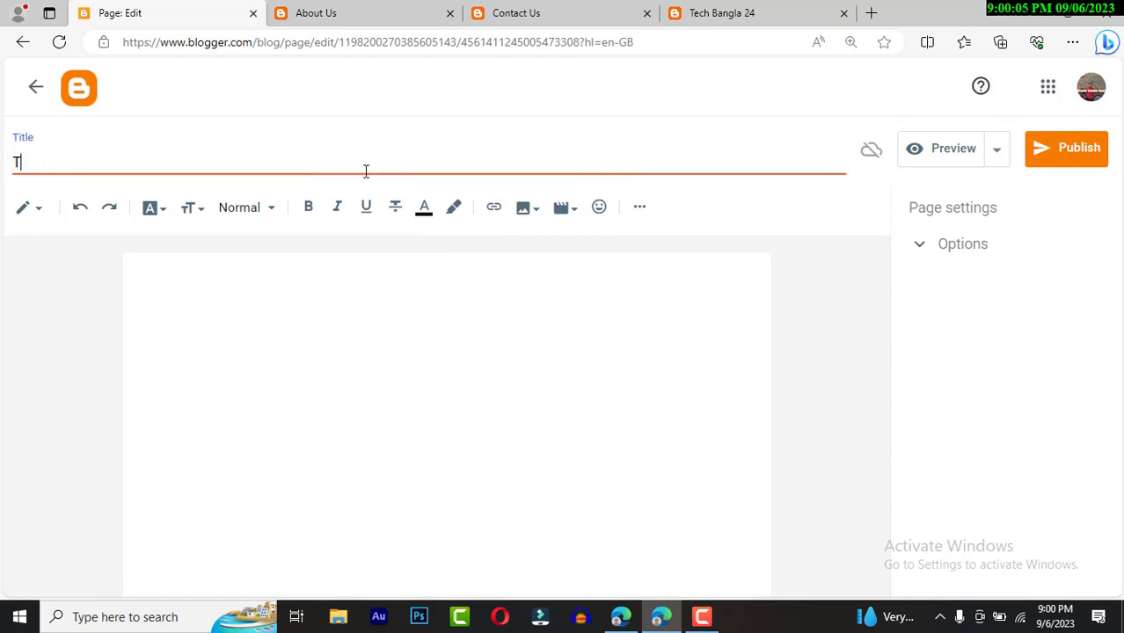
{"action": "type", "text": "rams And Co"}
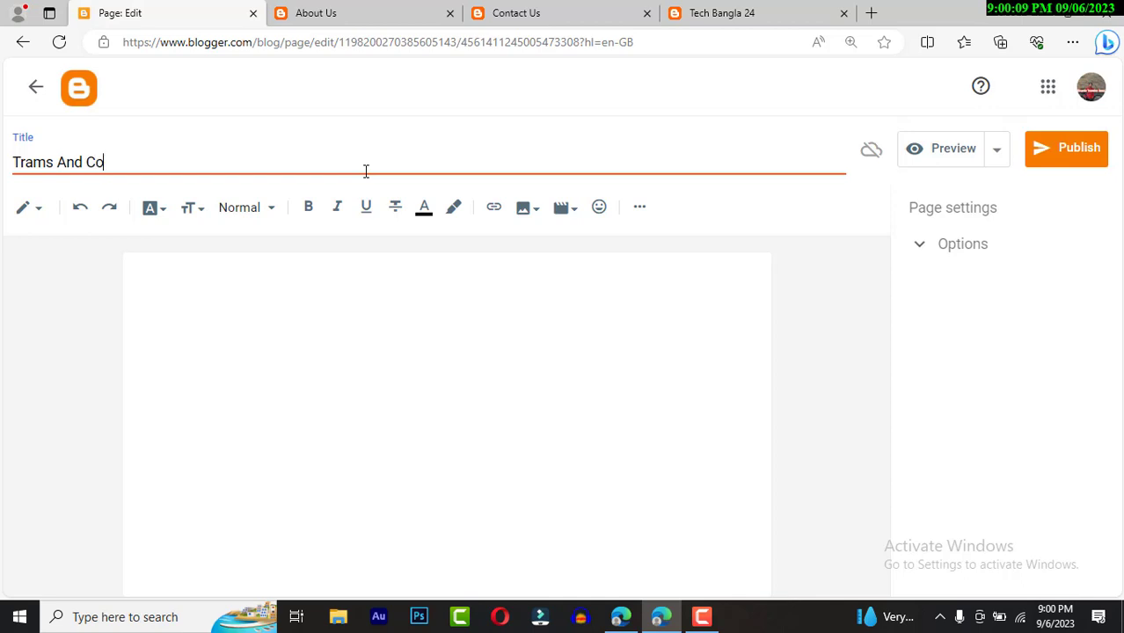
{"action": "type", "text": "ndition"}
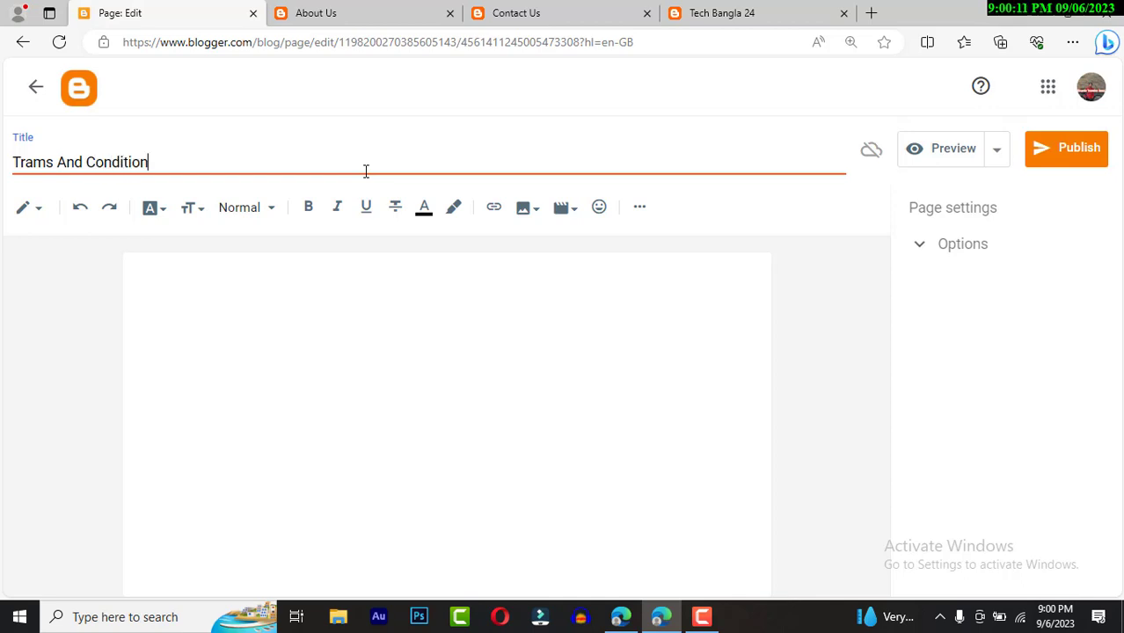
{"action": "left_click", "coordinate": [314, 281]}
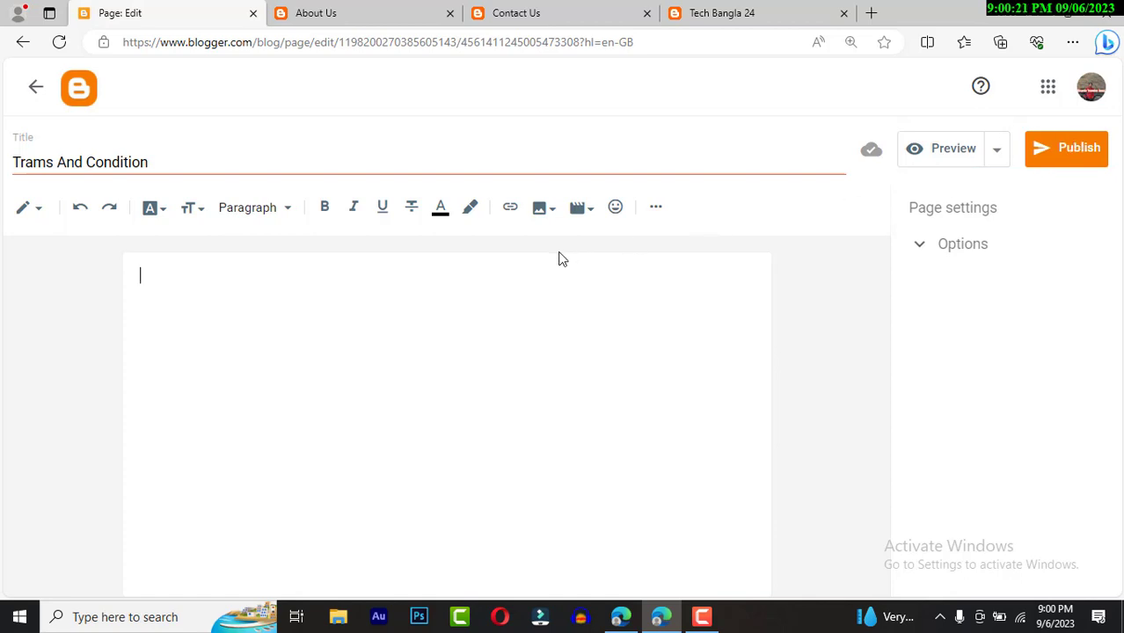
{"action": "left_click", "coordinate": [249, 168]}
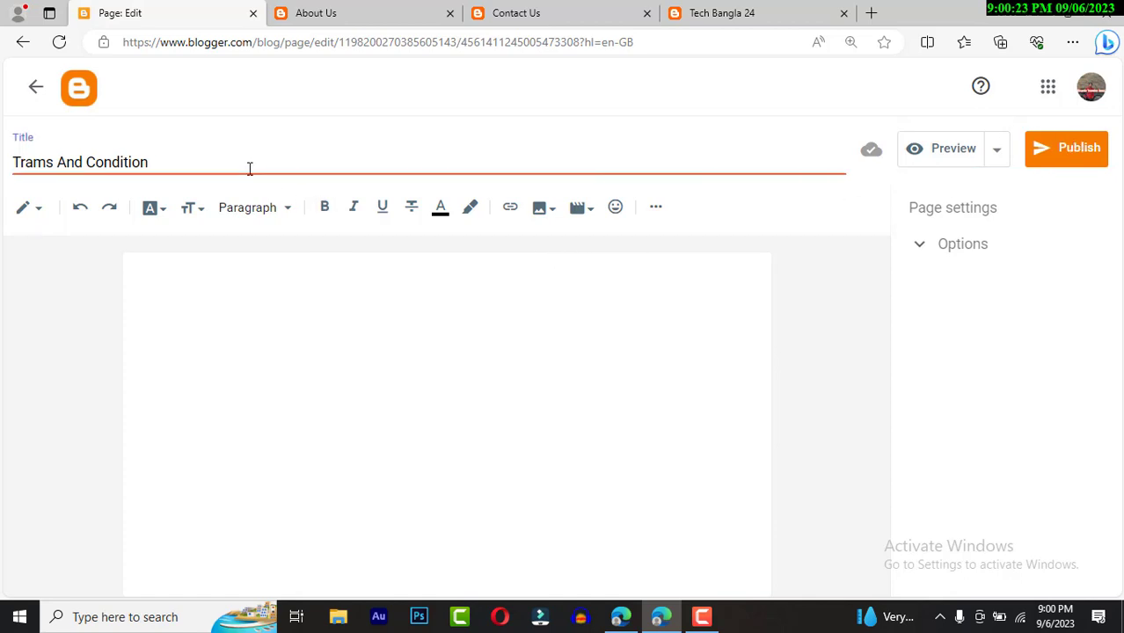
- Copy the page title "Trams And Condition" into the page body and publish the page
{"action": "key", "text": "ctrl+a"}
{"action": "key", "text": "ctrl+c"}
{"action": "left_click", "coordinate": [223, 271]}
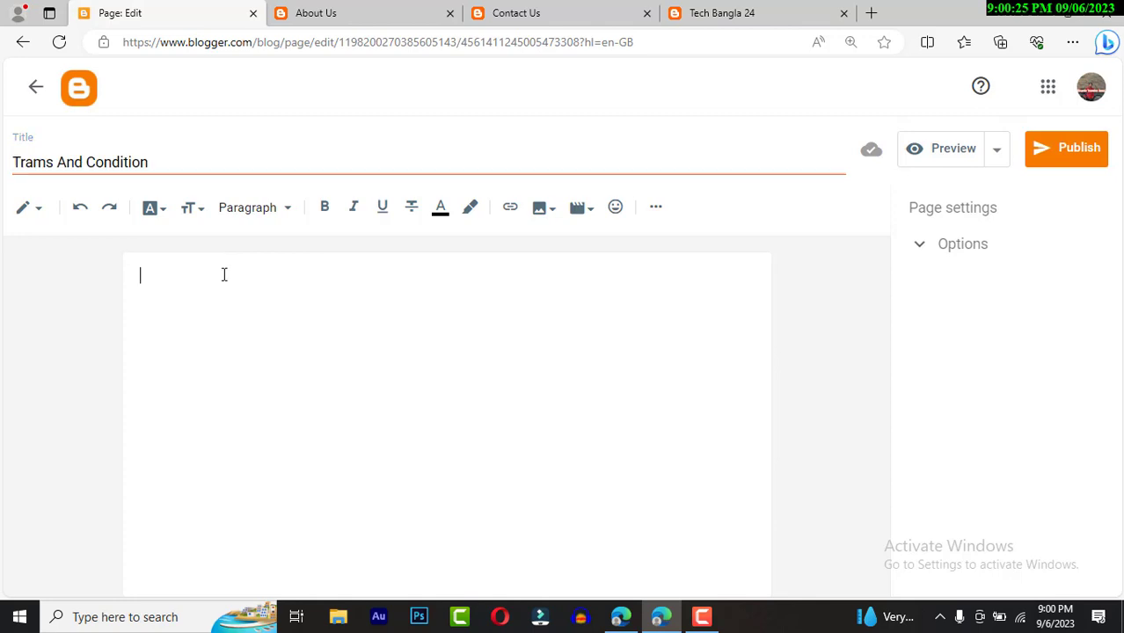
{"action": "key", "text": "ctrl+v"}
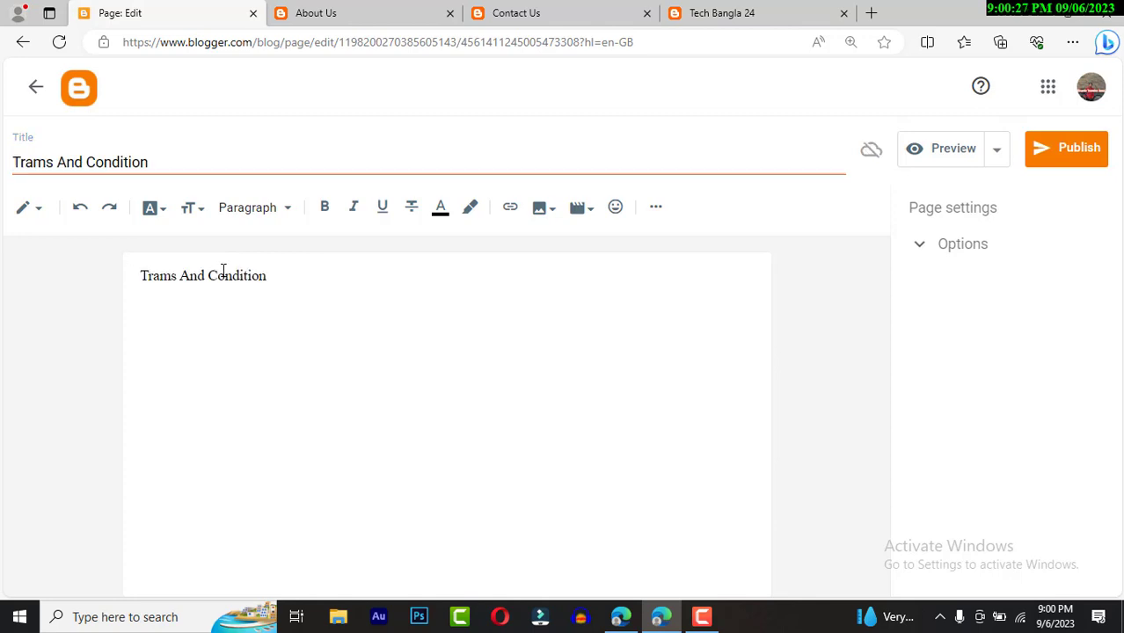
{"action": "left_click", "coordinate": [1081, 160]}
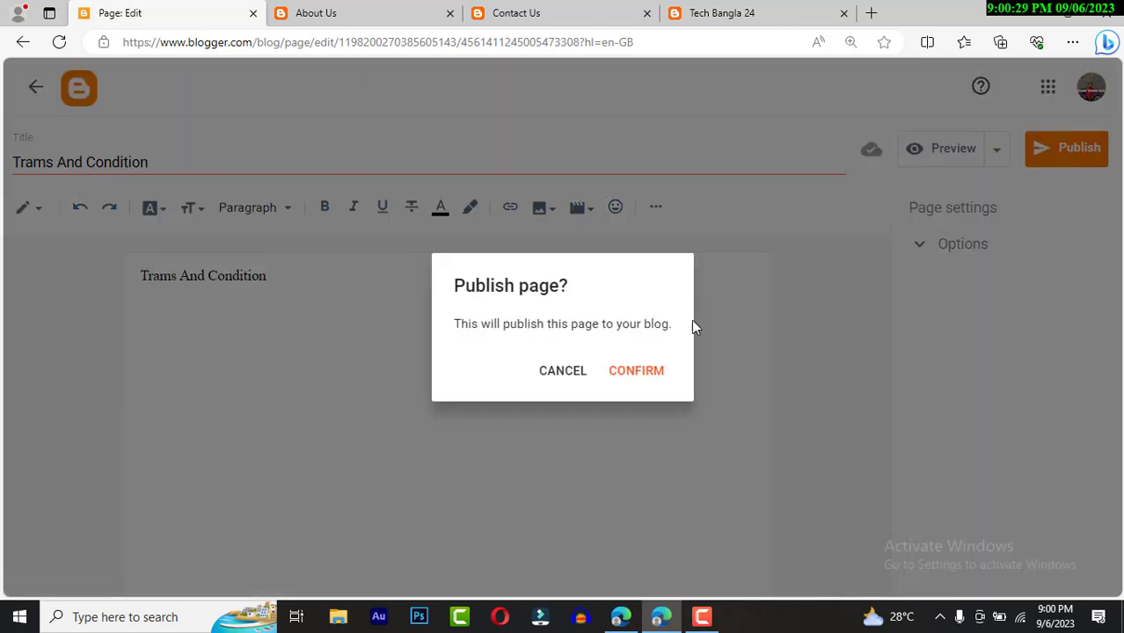
{"action": "left_click", "coordinate": [633, 372]}
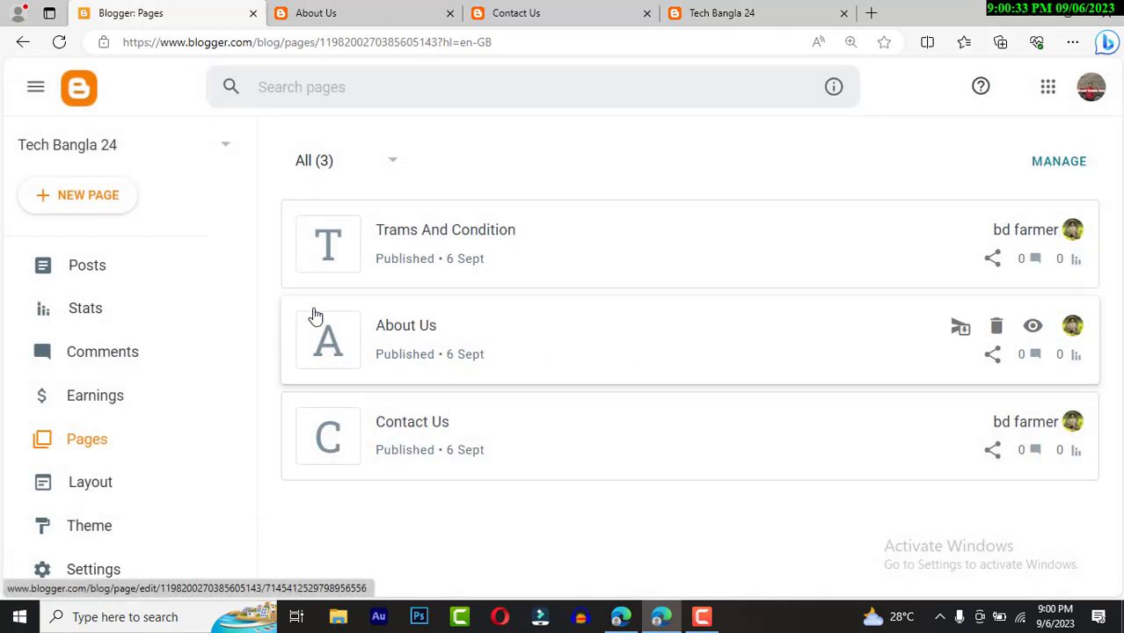
- Create a new page titled "Privacy Policy", correcting the title's spelling, with the body text "hh"
{"action": "left_click", "coordinate": [74, 207]}
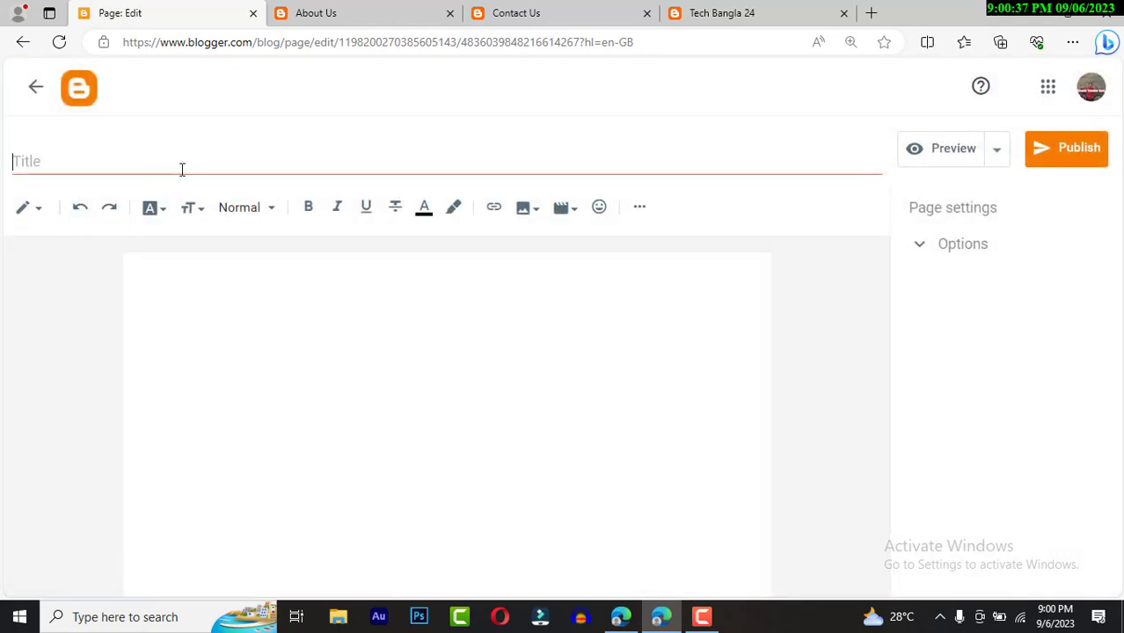
{"action": "type", "text": "FP"}
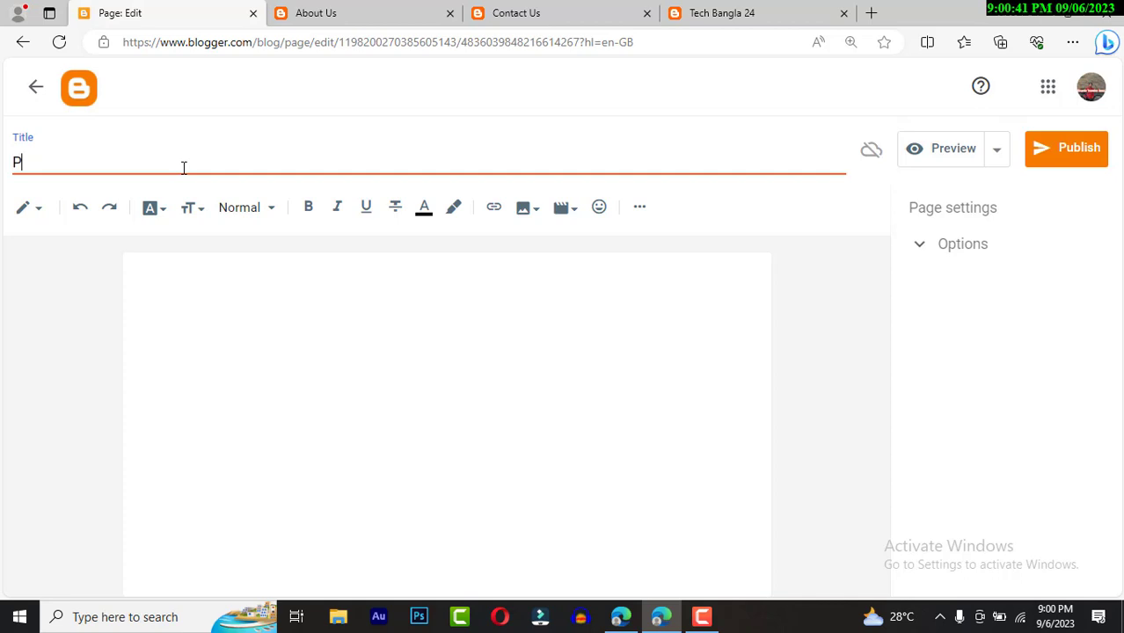
{"action": "type", "text": "rivecy Policy"}
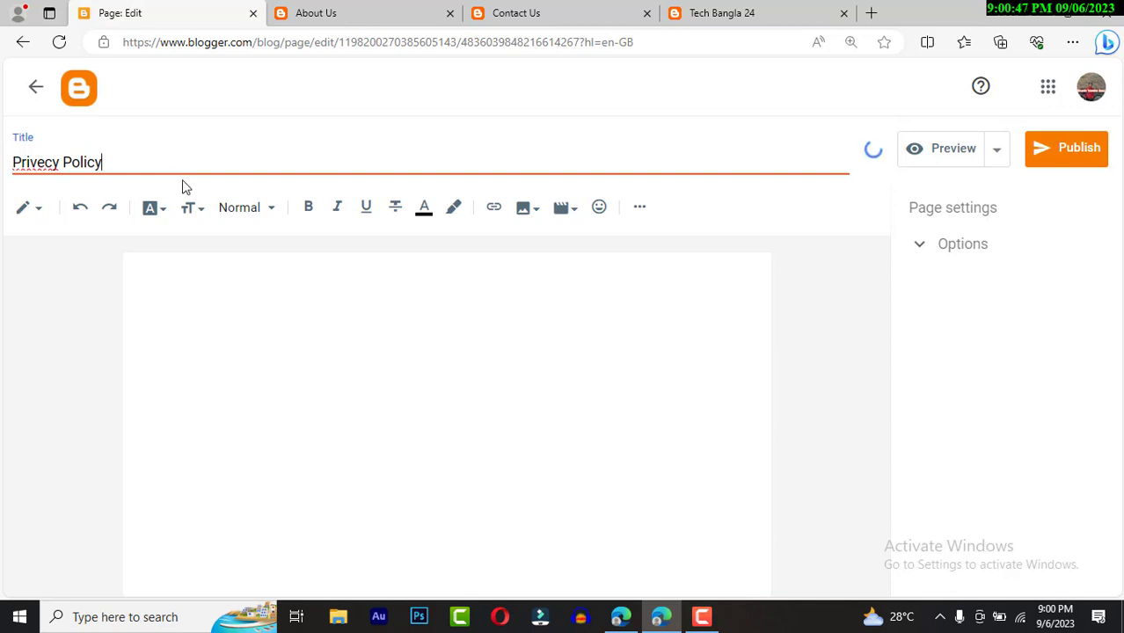
{"action": "right_click", "coordinate": [58, 161]}
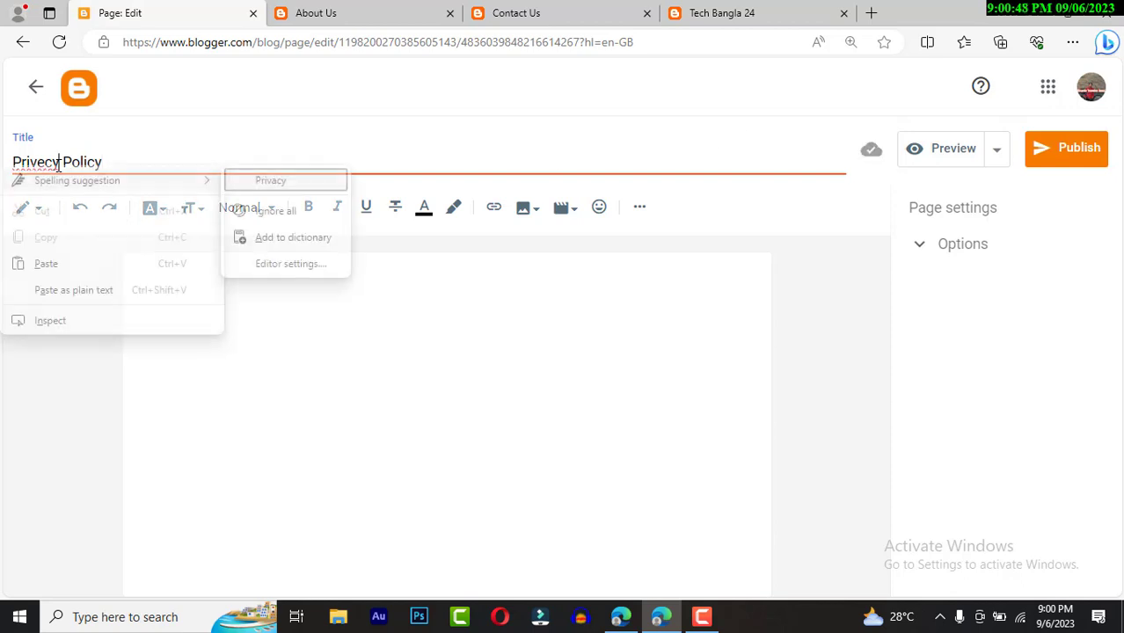
{"action": "left_click", "coordinate": [259, 181]}
{"action": "left_click", "coordinate": [389, 317]}
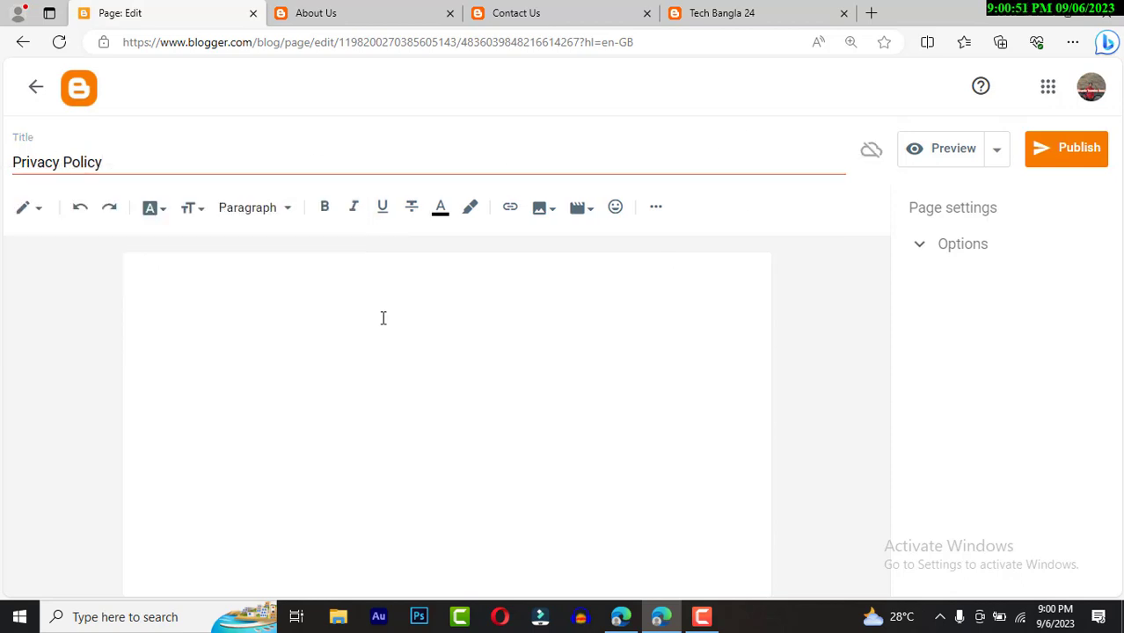
{"action": "type", "text": "hh"}
- Publish the Privacy Policy page and open its live version from the pages list
{"action": "left_click", "coordinate": [1061, 146]}
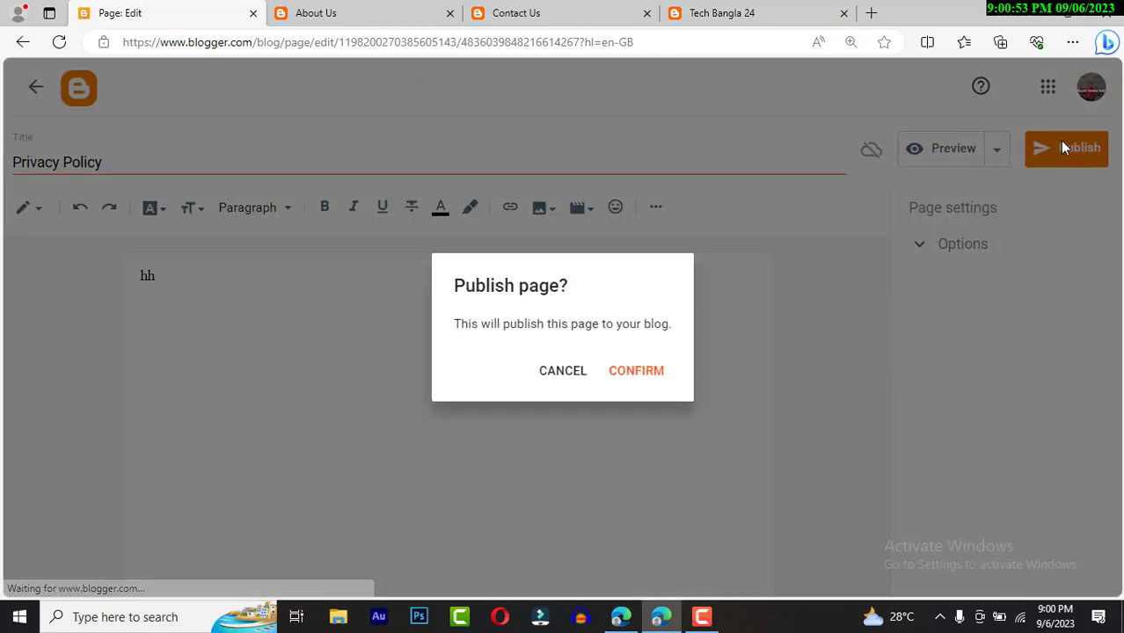
{"action": "left_click", "coordinate": [653, 373]}
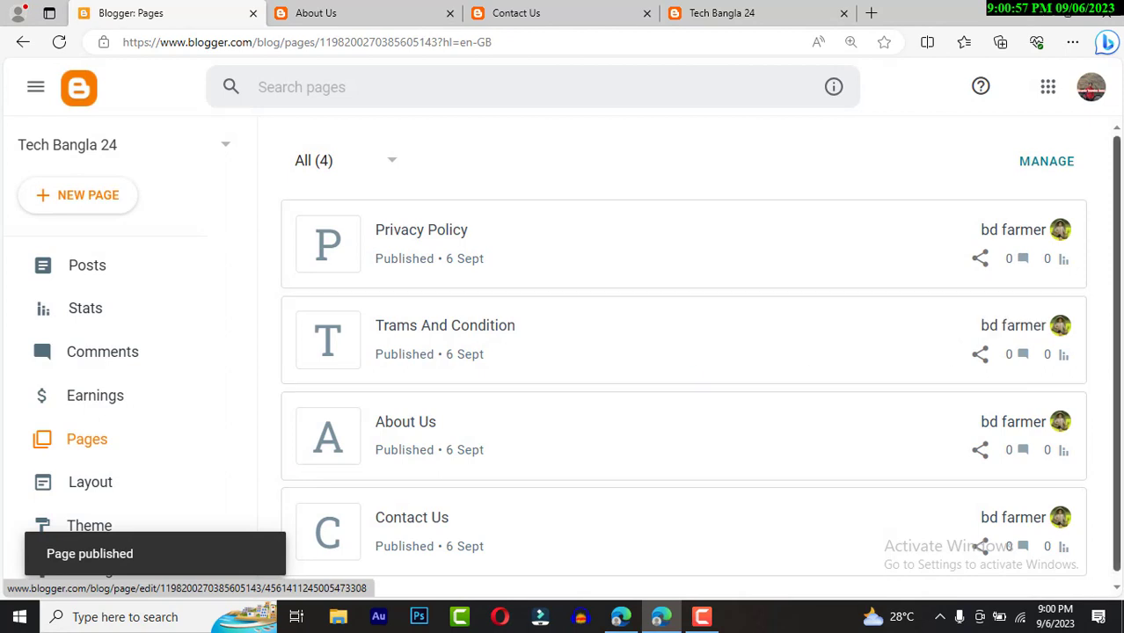
{"action": "left_click", "coordinate": [1018, 231]}
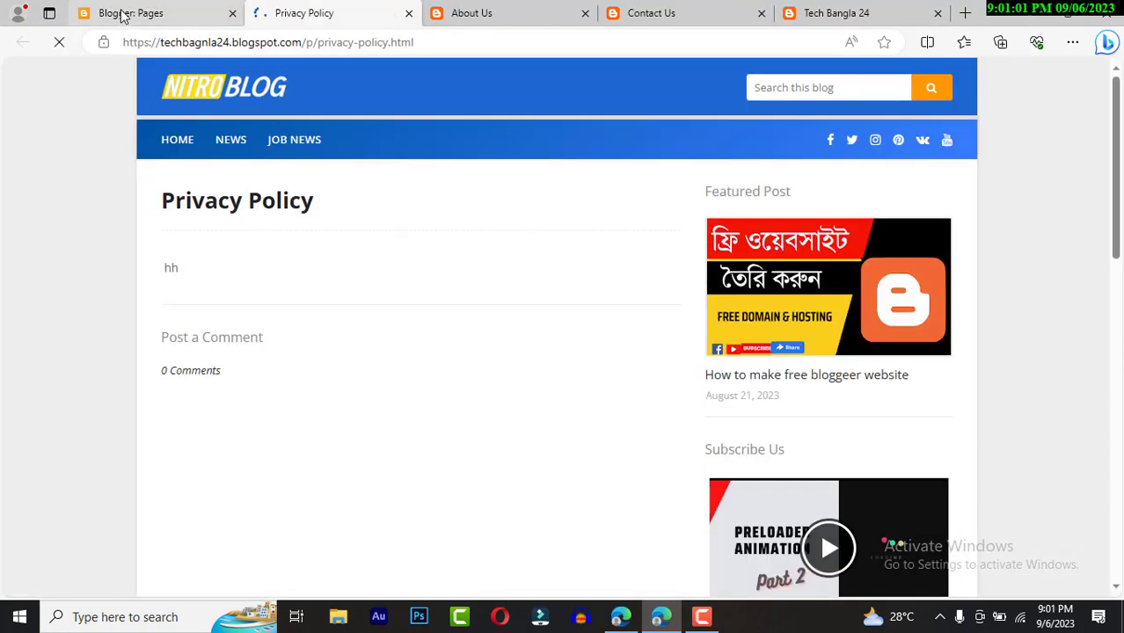
- Switch to the live Tech Bangla 24 home page and reload it to check the footer menu
{"action": "left_click", "coordinate": [123, 15]}
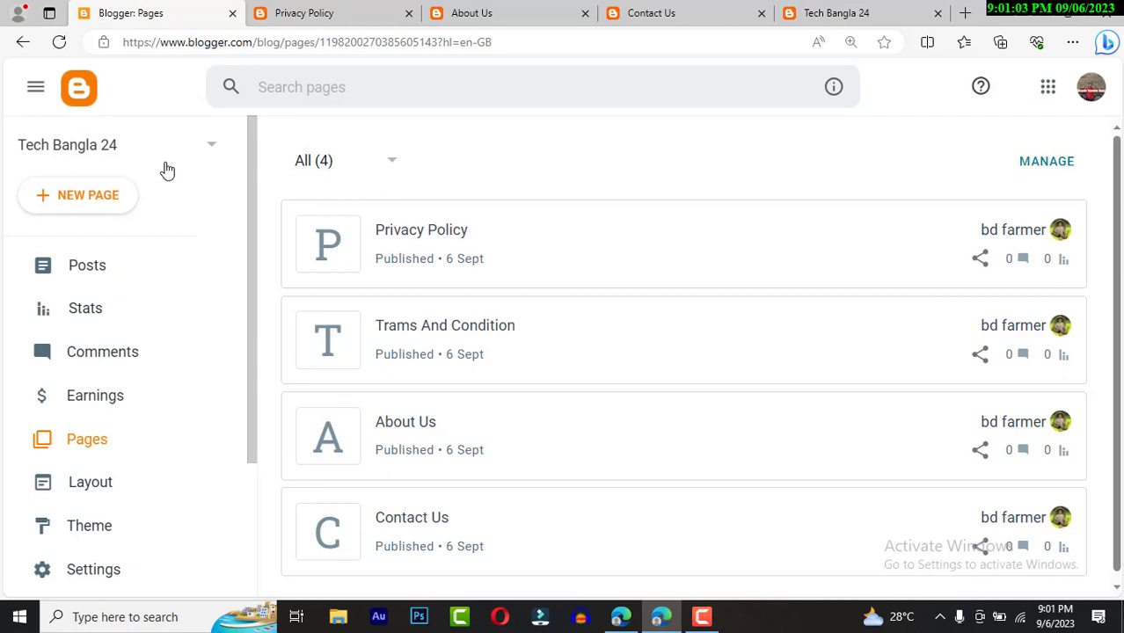
{"action": "scroll", "coordinate": [203, 388], "scroll_direction": "down", "scroll_amount": 2}
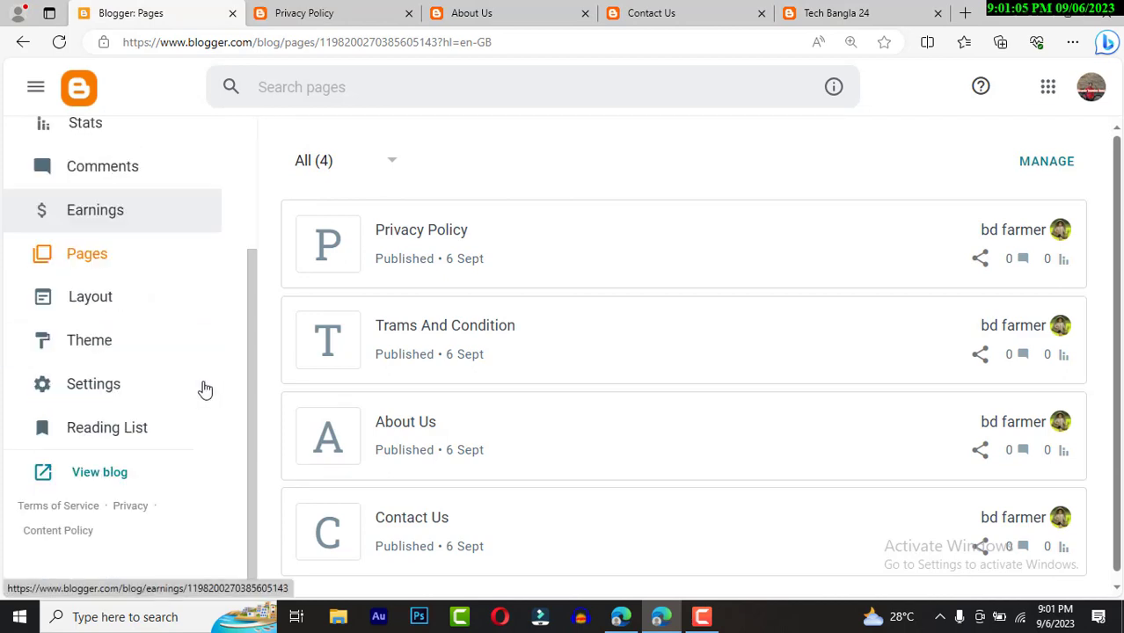
{"action": "left_click", "coordinate": [833, 12]}
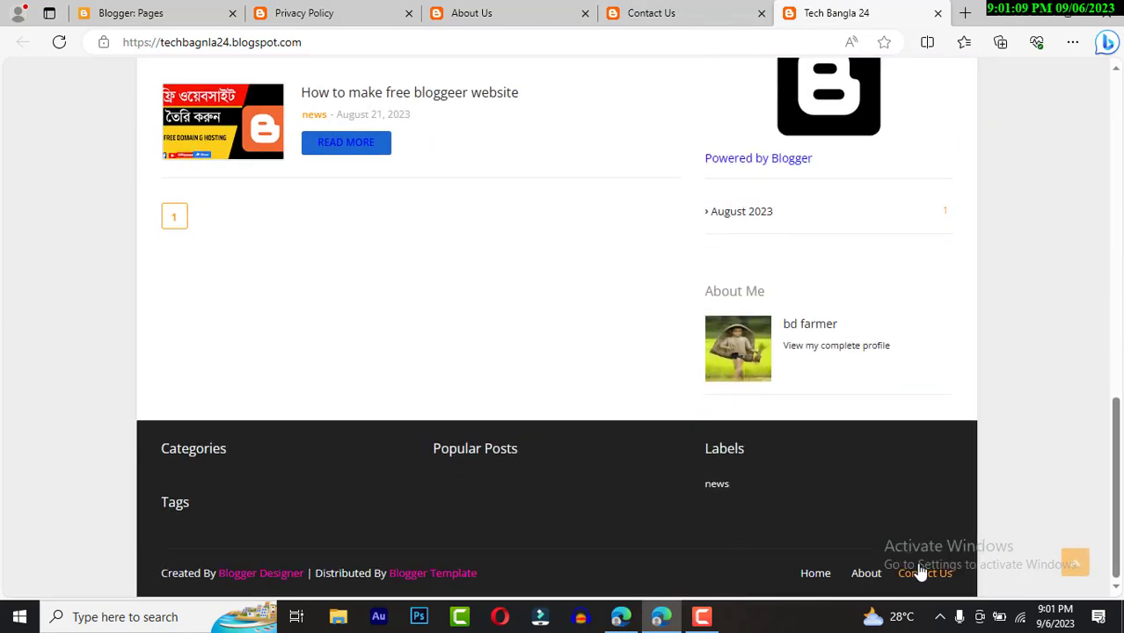
{"action": "left_click", "coordinate": [59, 42]}
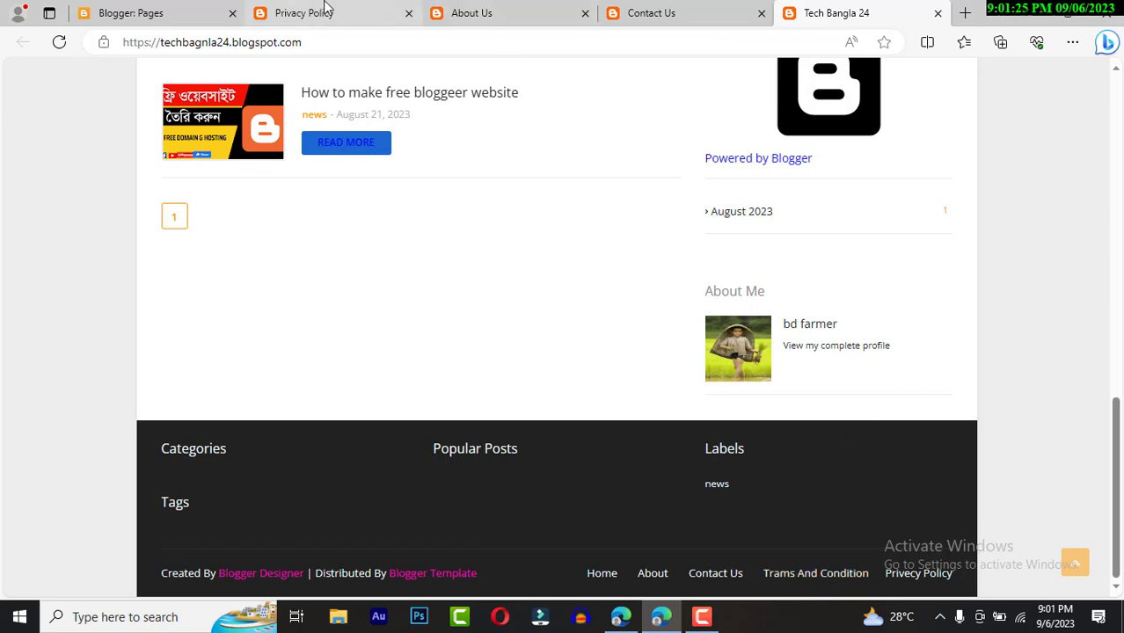
- Copy the web address of the live Contact Us page
{"action": "left_click", "coordinate": [684, 13]}
{"action": "double_click", "coordinate": [403, 41]}
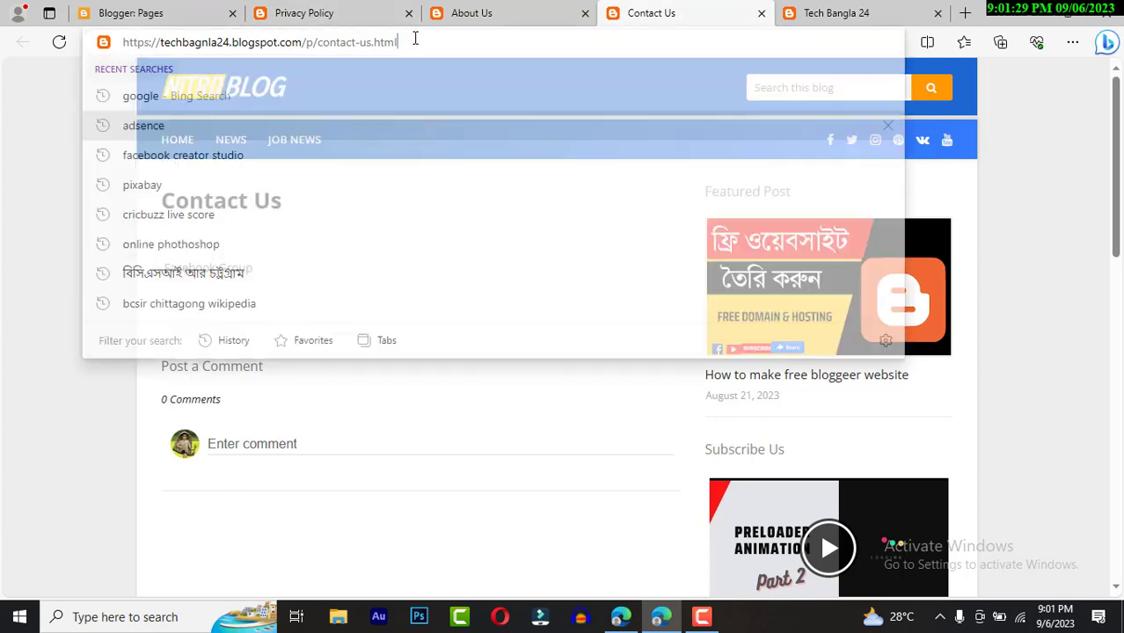
{"action": "triple_click", "coordinate": [415, 39]}
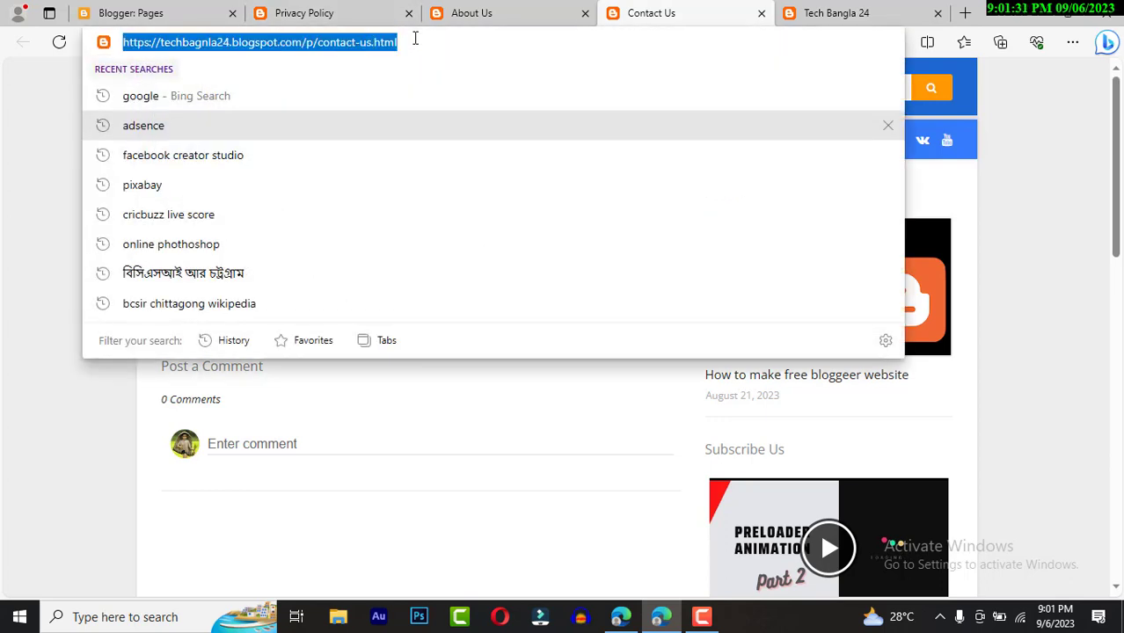
- Return to Blogger and open the Footer Menu Widget's link list from the blog layout
{"action": "left_click", "coordinate": [151, 14]}
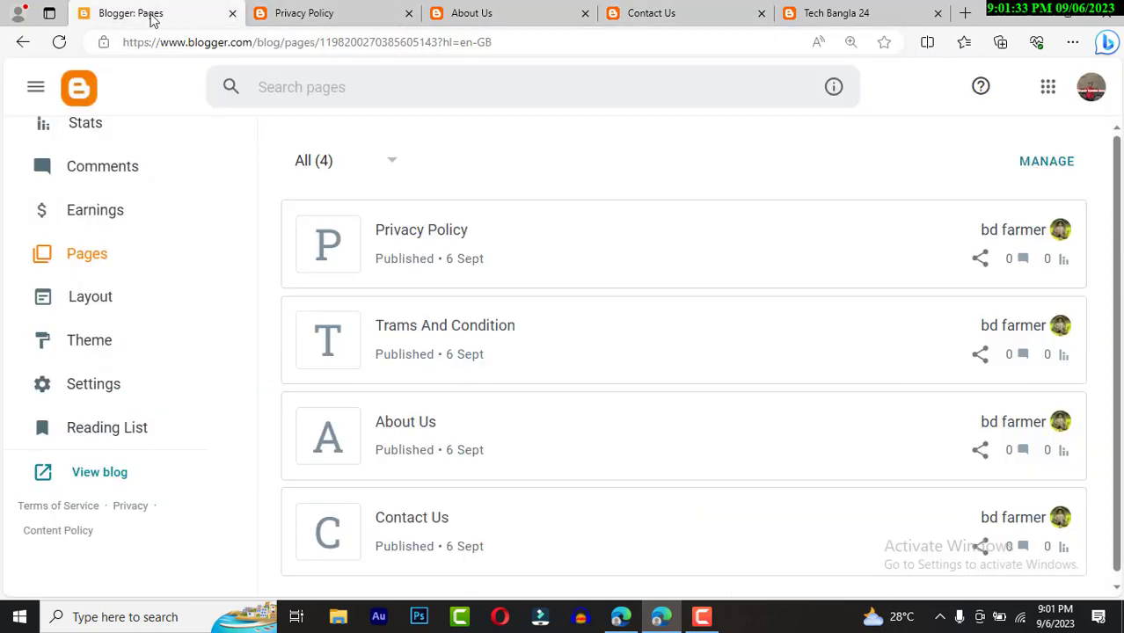
{"action": "left_click", "coordinate": [94, 294]}
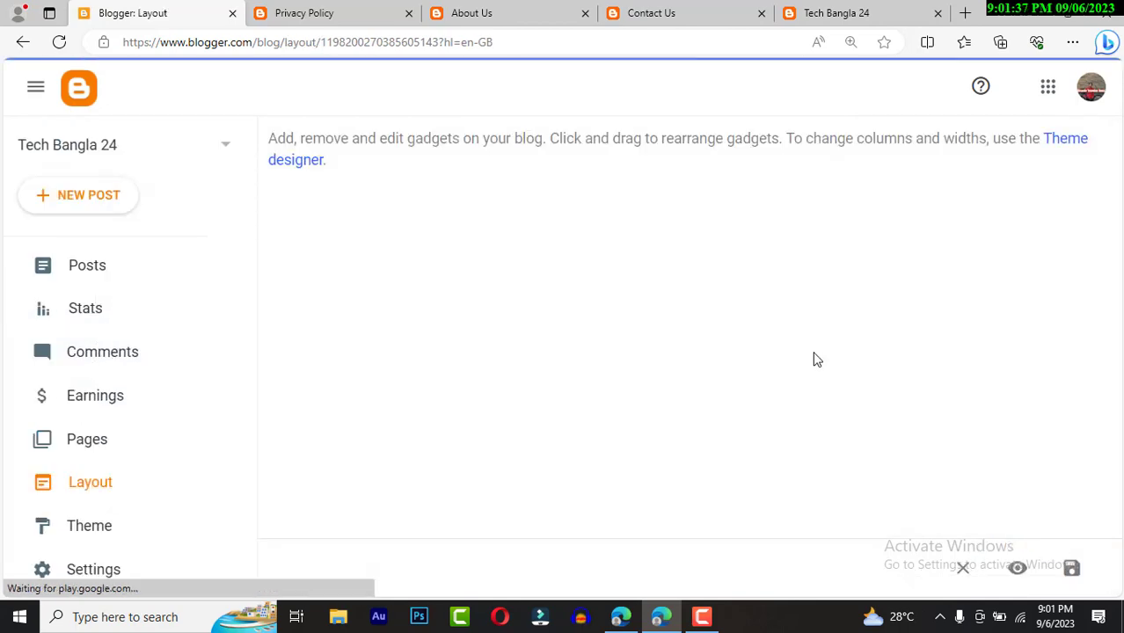
{"action": "scroll", "coordinate": [814, 359], "scroll_direction": "down", "scroll_amount": 5}
{"action": "scroll", "coordinate": [814, 359], "scroll_direction": "down", "scroll_amount": 10}
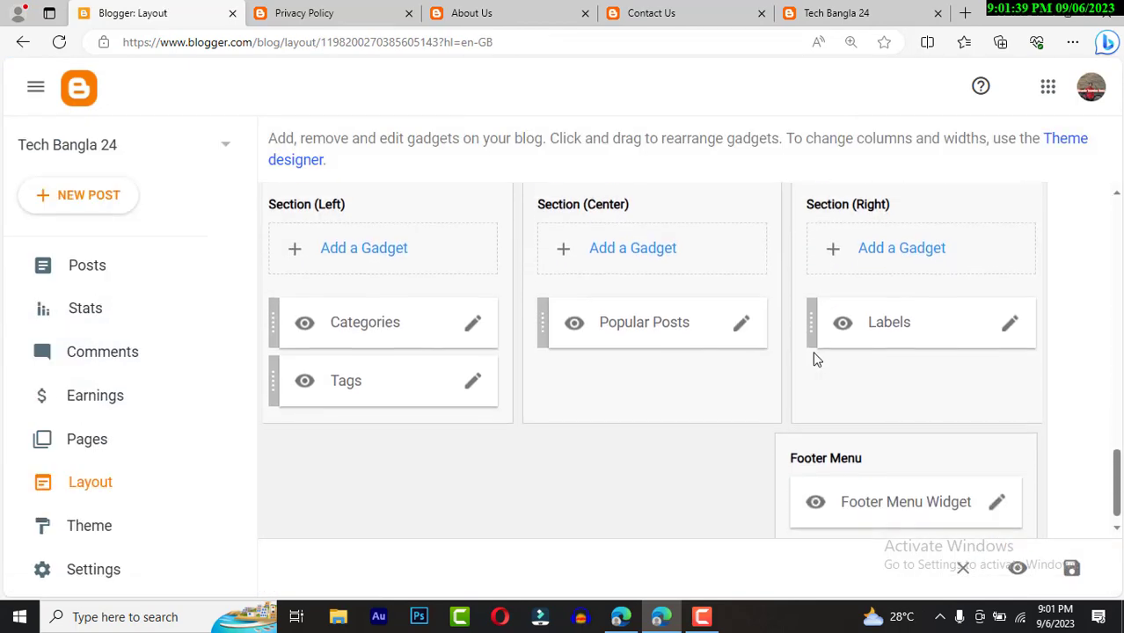
{"action": "left_click", "coordinate": [1000, 486]}
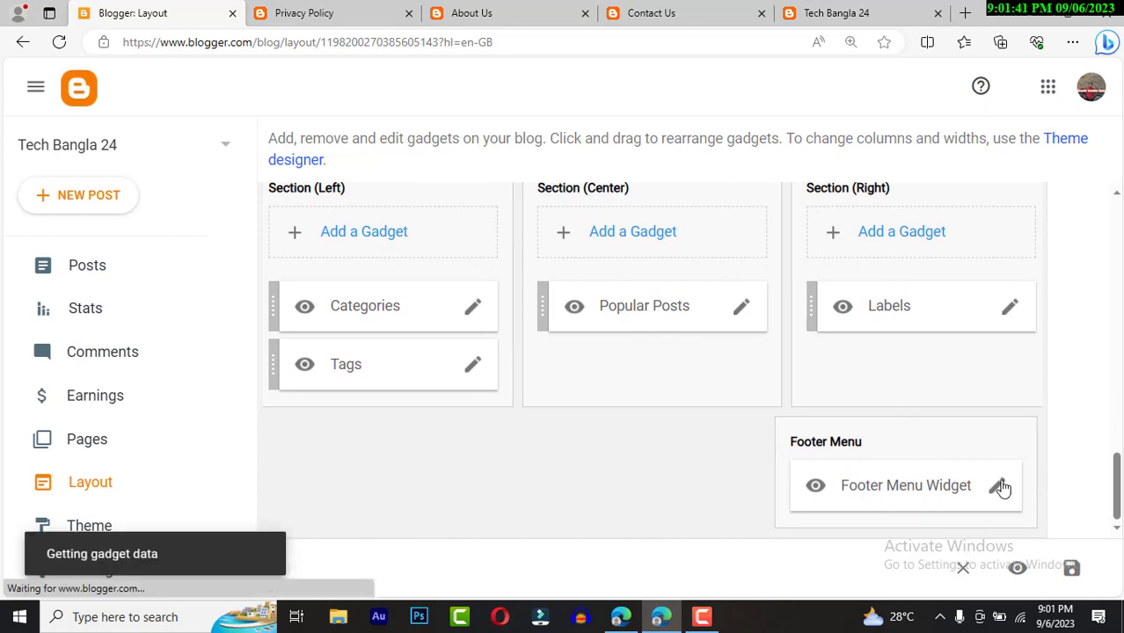
{"action": "scroll", "coordinate": [660, 444], "scroll_direction": "down", "scroll_amount": 5}
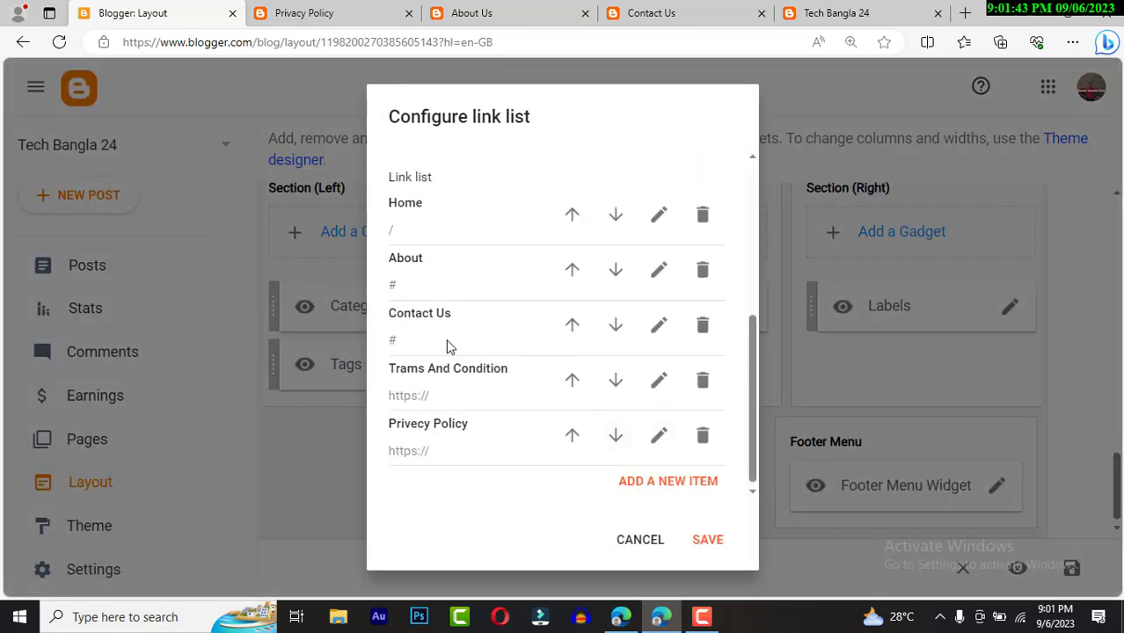
{"action": "left_click", "coordinate": [659, 329]}
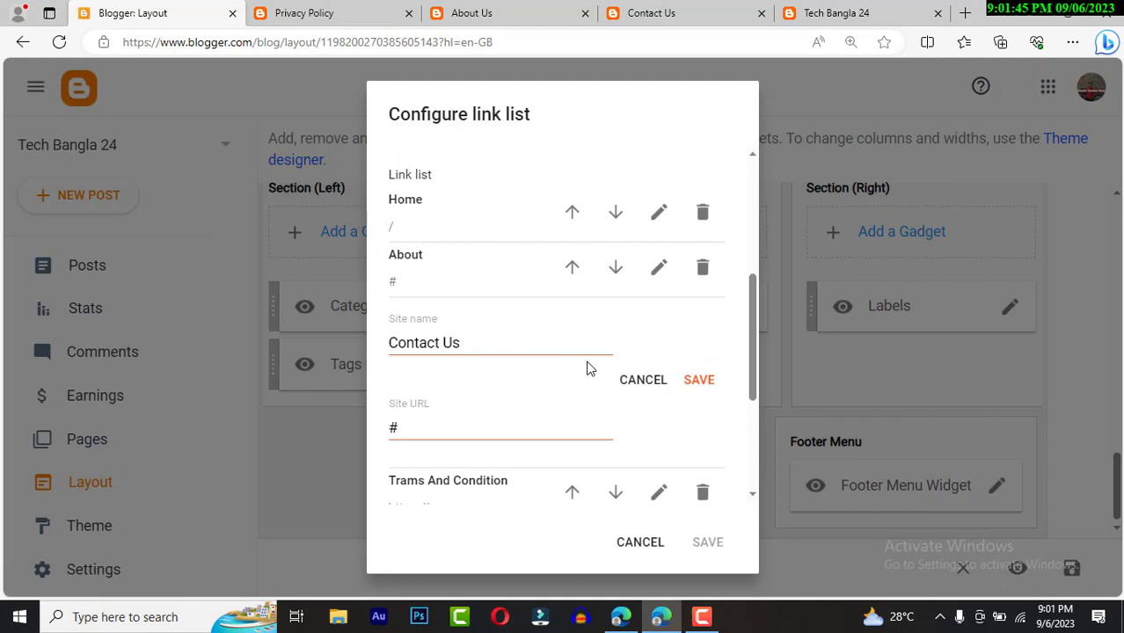
{"action": "left_click", "coordinate": [453, 423]}
{"action": "key", "text": "ctrl+a"}
{"action": "key", "text": "ctrl+v"}
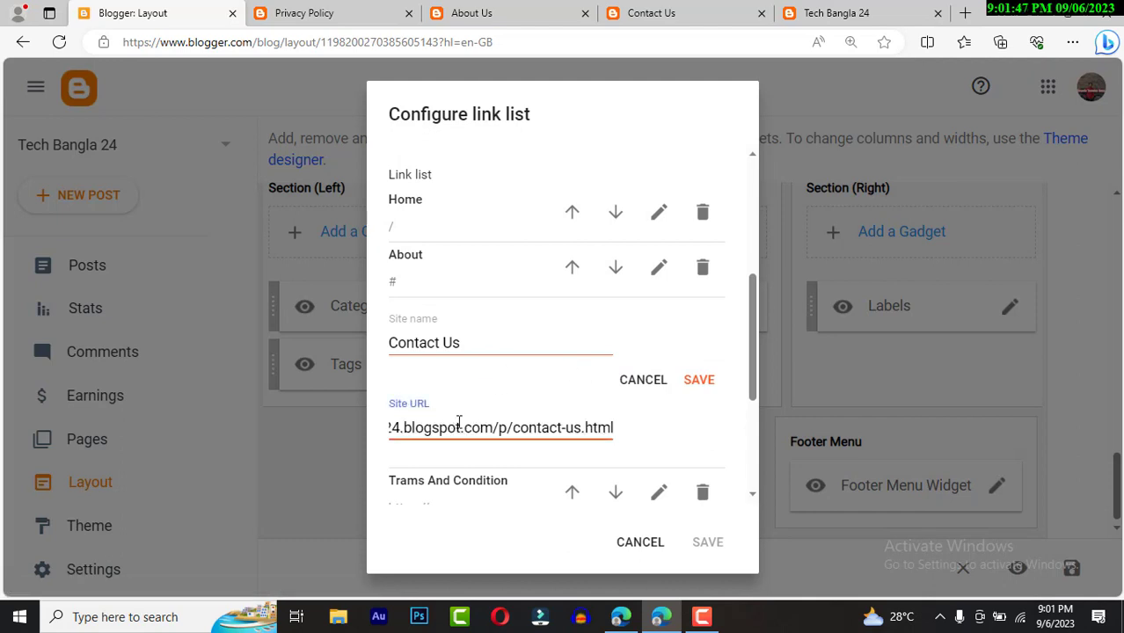
{"action": "left_click", "coordinate": [696, 380]}
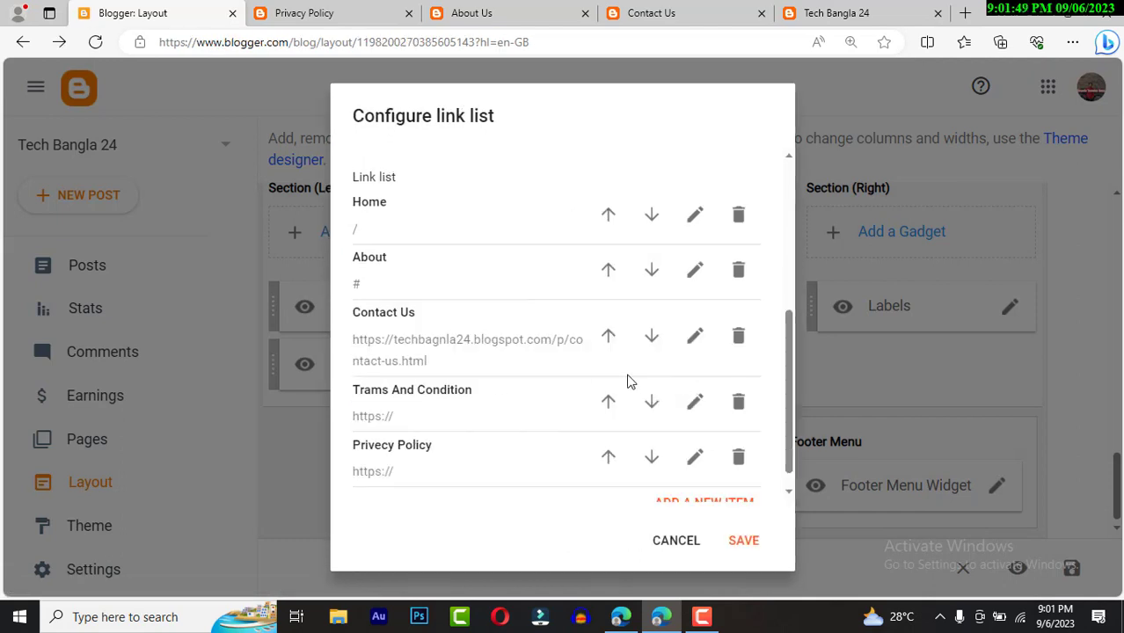
- Copy the web address of the live About Us page
{"action": "left_click", "coordinate": [493, 21]}
{"action": "left_click", "coordinate": [439, 44]}
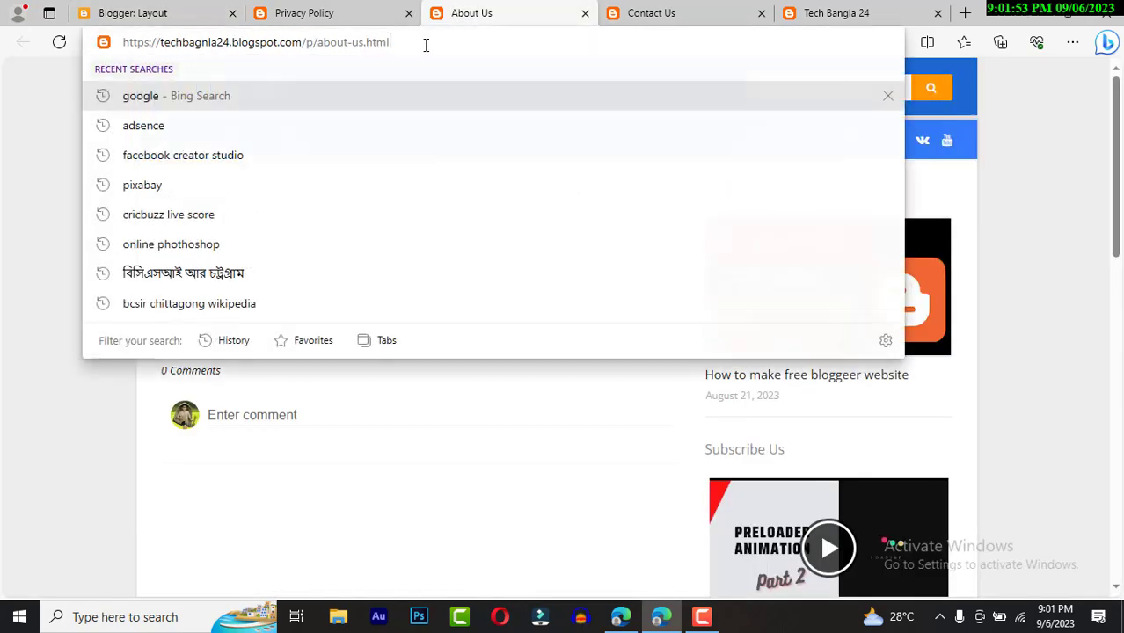
{"action": "double_click", "coordinate": [425, 41]}
{"action": "left_click", "coordinate": [425, 41]}
{"action": "key", "text": "ctrl+c"}
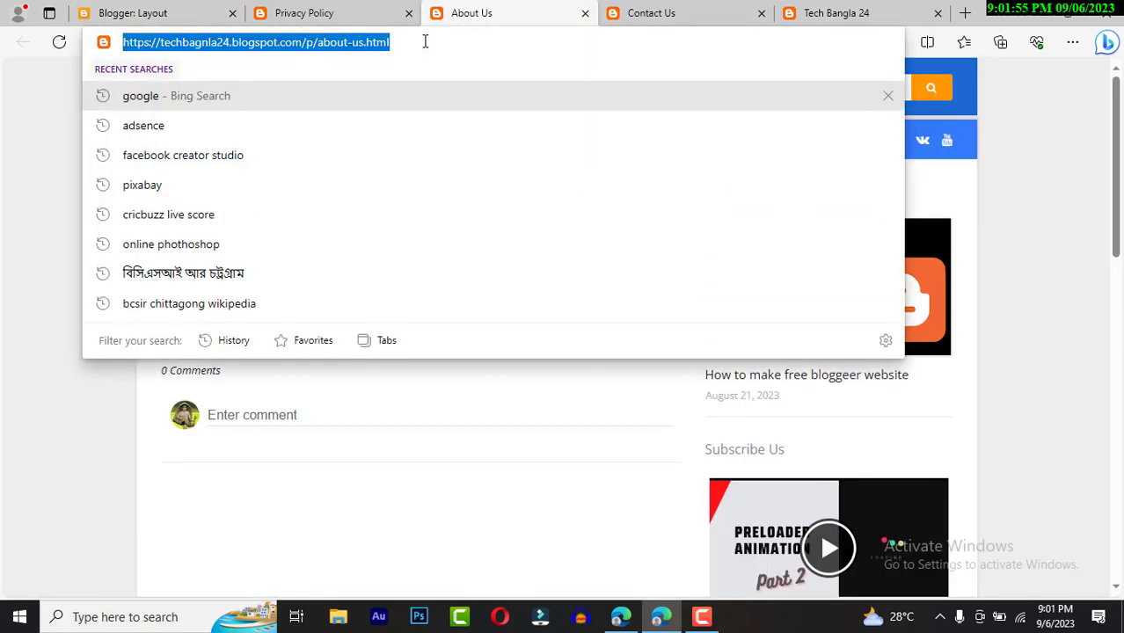
{"action": "left_click", "coordinate": [179, 13]}
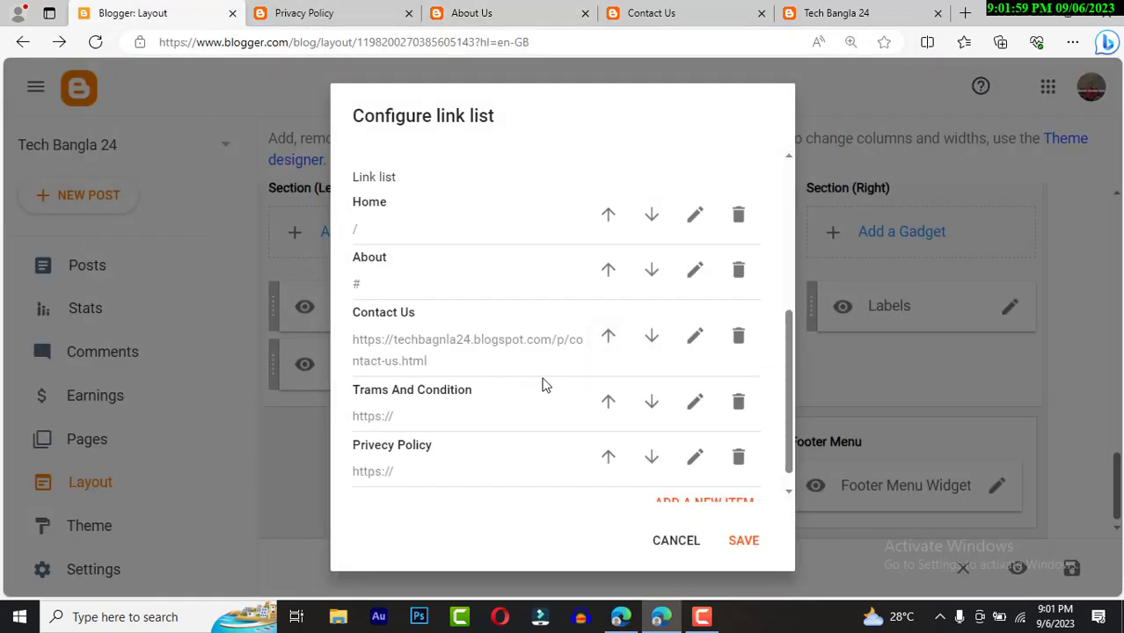
{"action": "left_click", "coordinate": [694, 271]}
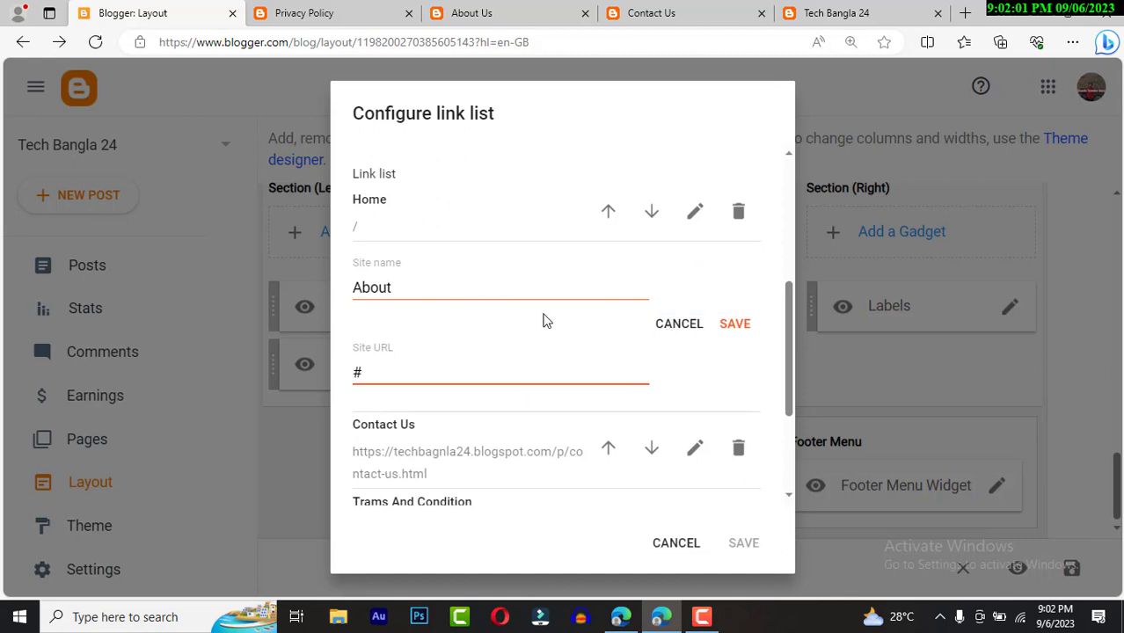
{"action": "left_click", "coordinate": [440, 371]}
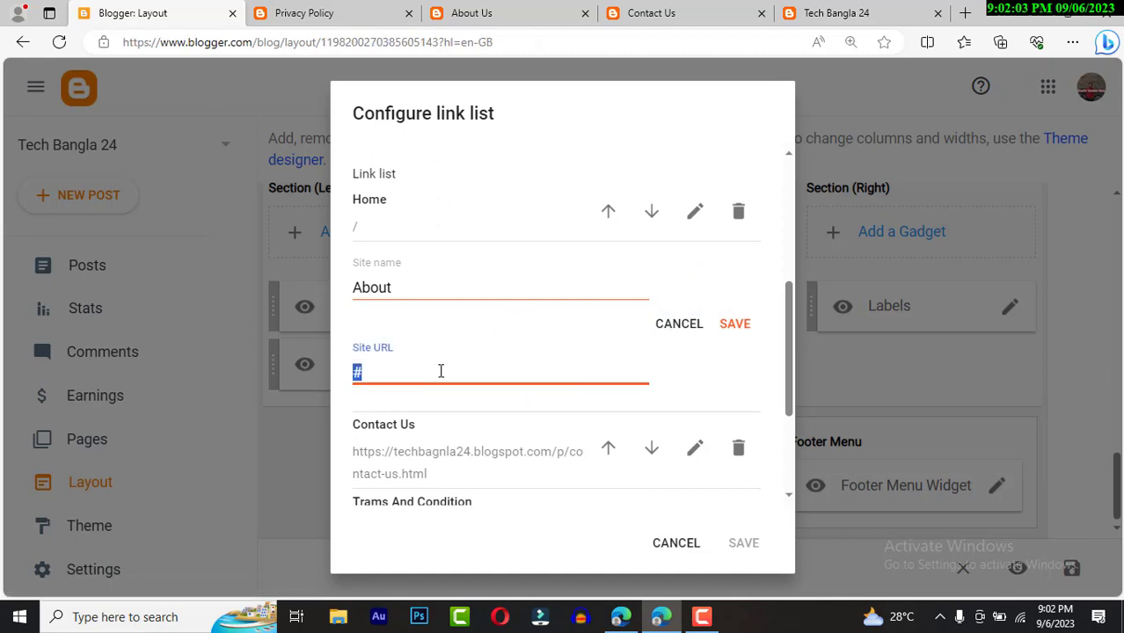
{"action": "key", "text": "ctrl+v"}
{"action": "left_click", "coordinate": [727, 327]}
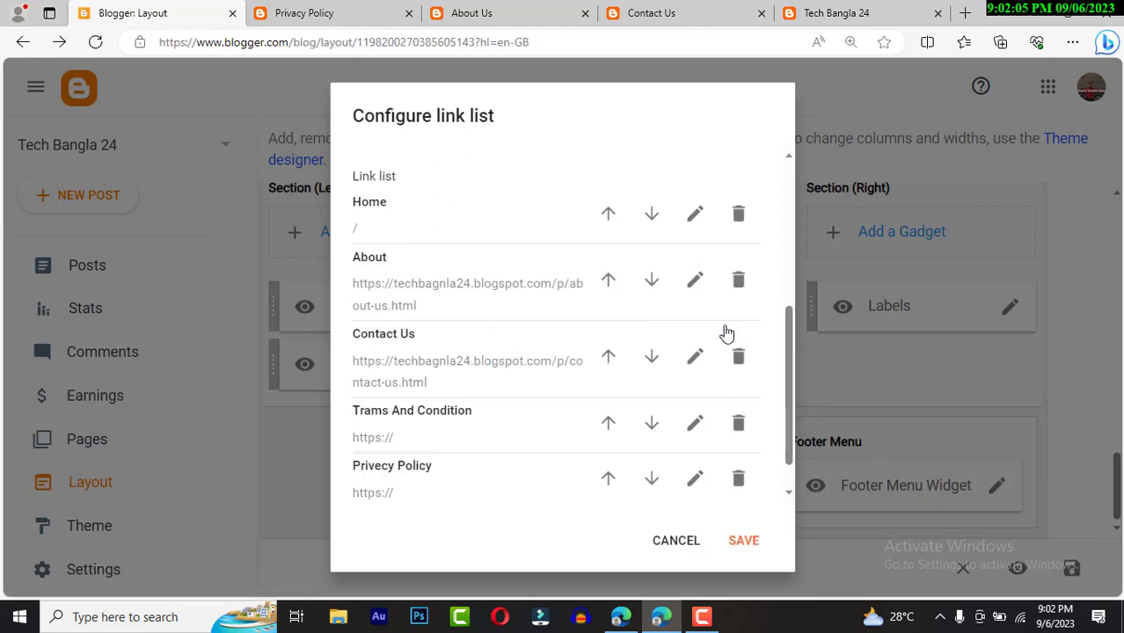
- Copy the web address of the live Privacy Policy page and return to the footer link list
{"action": "left_click", "coordinate": [304, 13]}
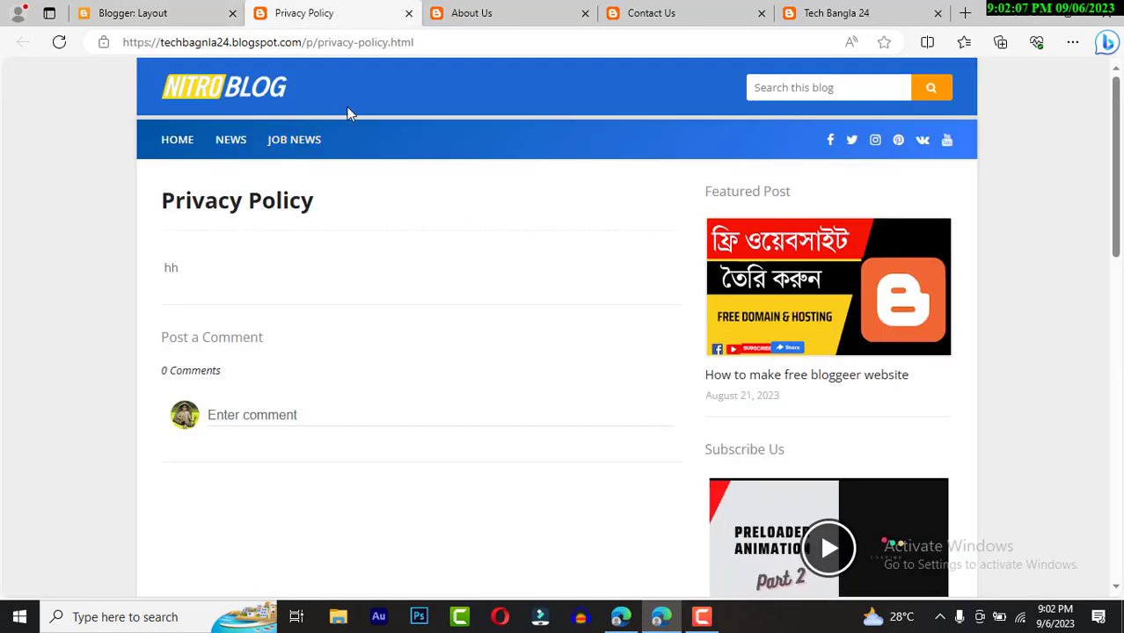
{"action": "double_click", "coordinate": [429, 46]}
{"action": "key", "text": "ctrl+a"}
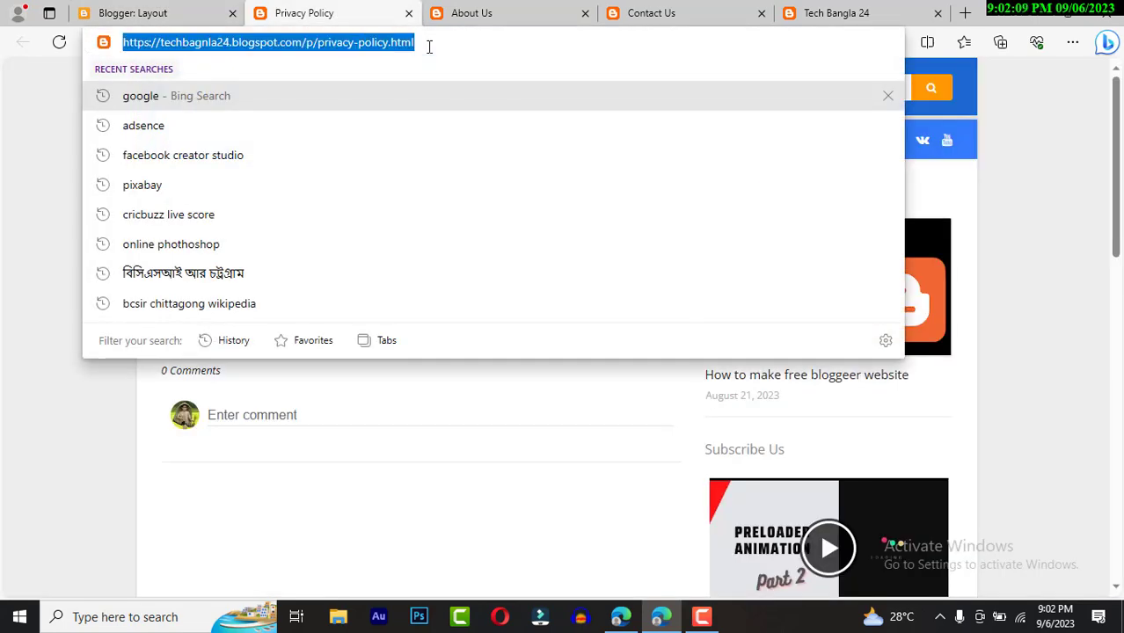
{"action": "key", "text": "ctrl+c"}
{"action": "left_click", "coordinate": [180, 12]}
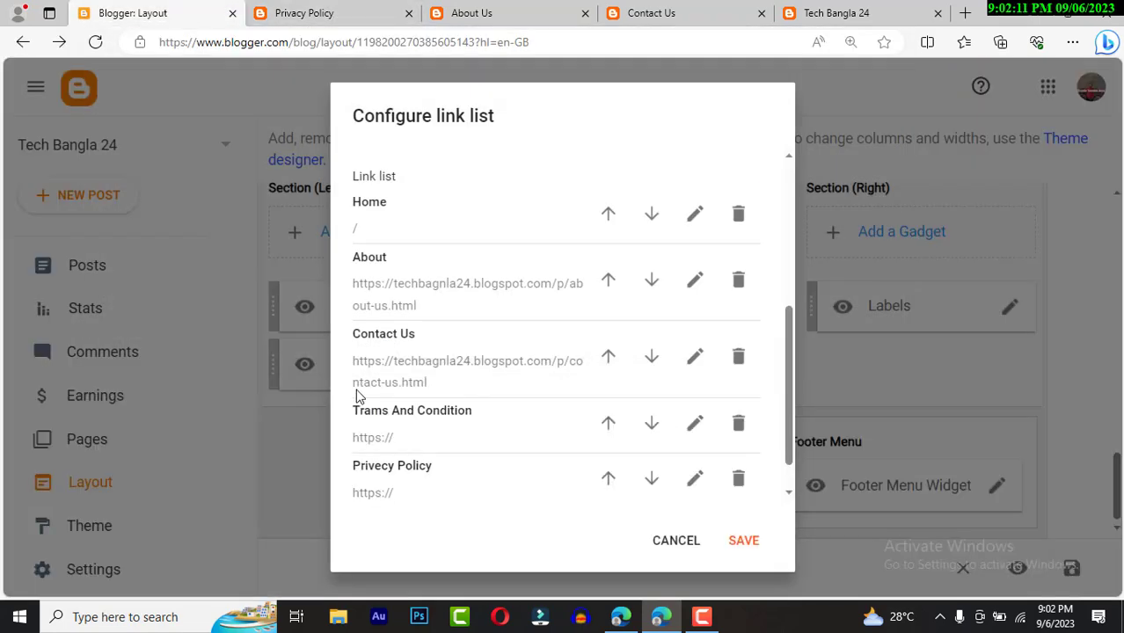
{"action": "scroll", "coordinate": [359, 396], "scroll_direction": "down", "scroll_amount": 1}
{"action": "left_click", "coordinate": [694, 437]}
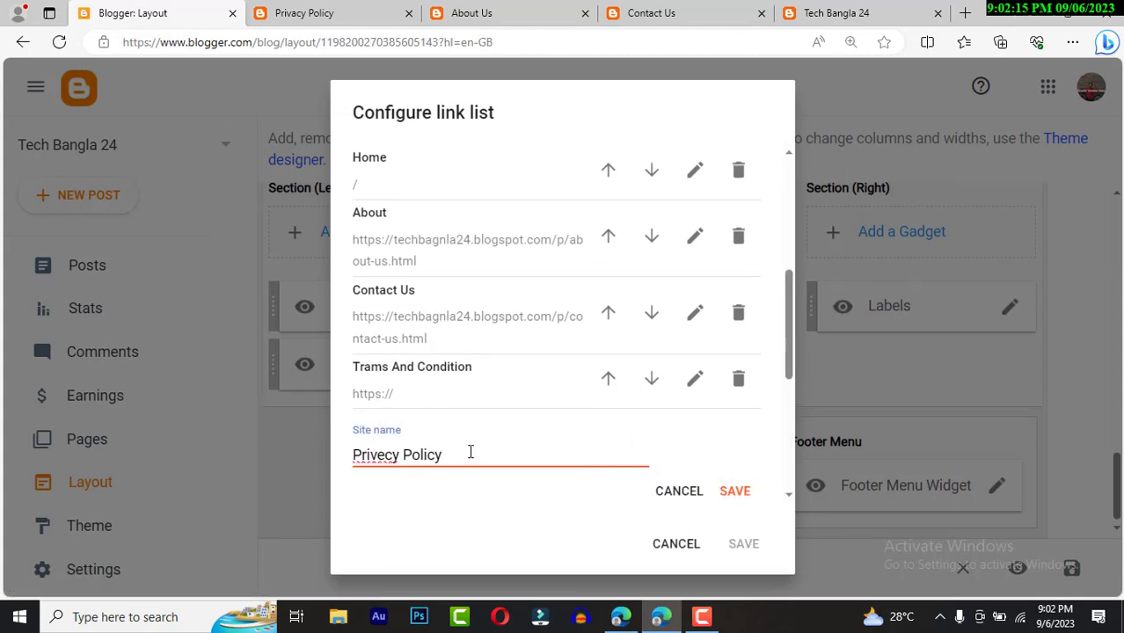
{"action": "key", "text": "ctrl+a"}
{"action": "key", "text": "ctrl+v"}
{"action": "left_click", "coordinate": [734, 491]}
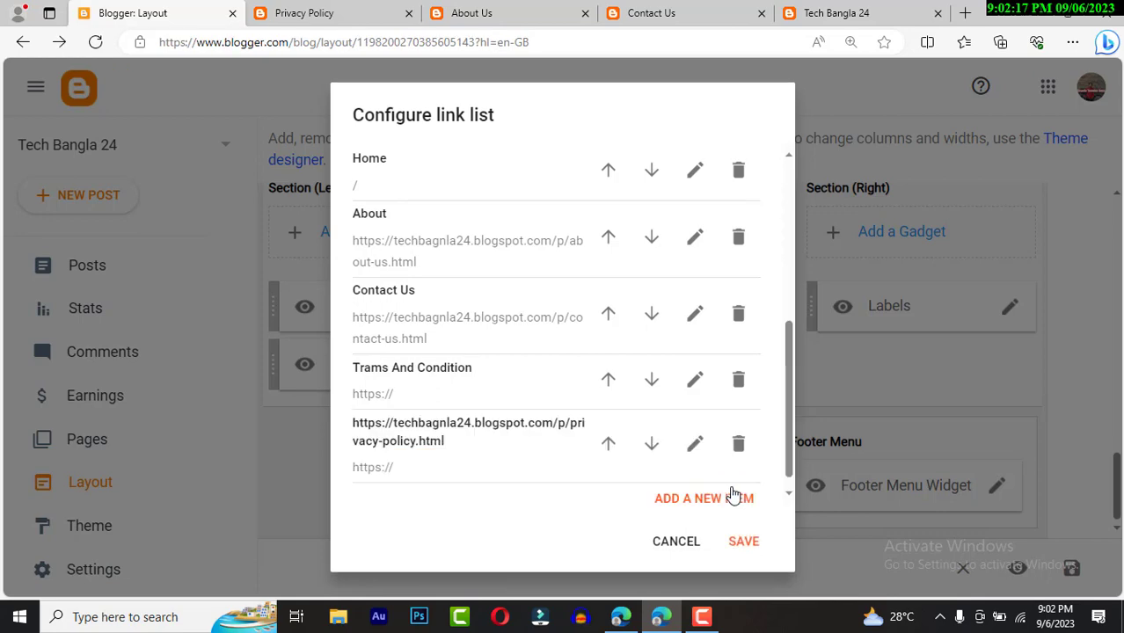
- Save the footer link list and reload the live blog to check its footer menu
{"action": "scroll", "coordinate": [738, 501], "scroll_direction": "down", "scroll_amount": 1}
{"action": "left_click", "coordinate": [743, 543]}
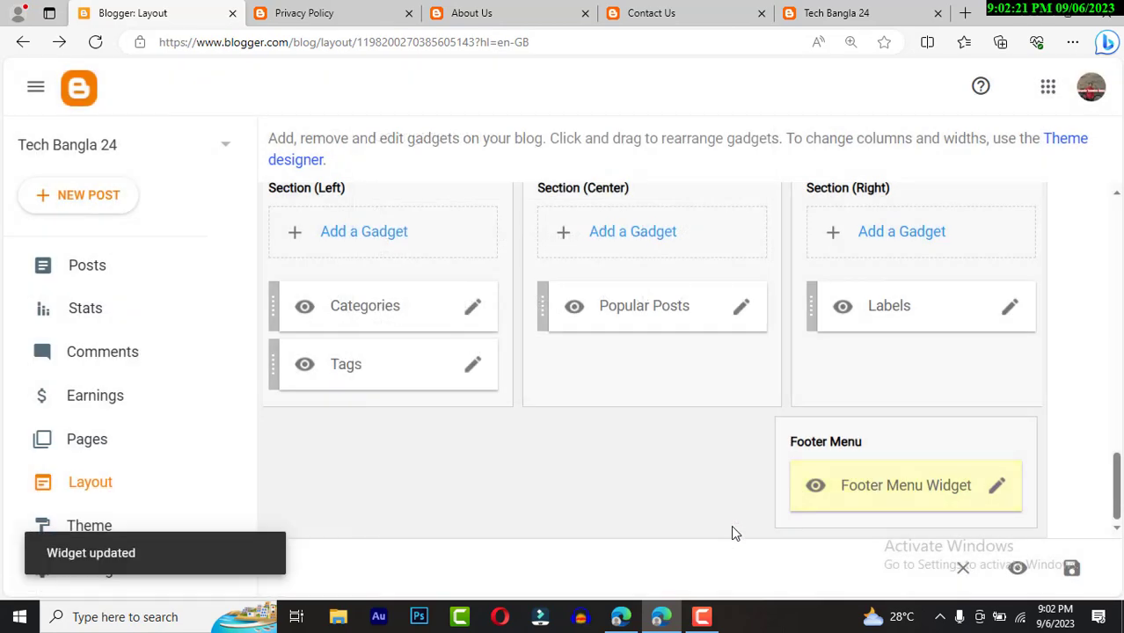
{"action": "left_click", "coordinate": [877, 10]}
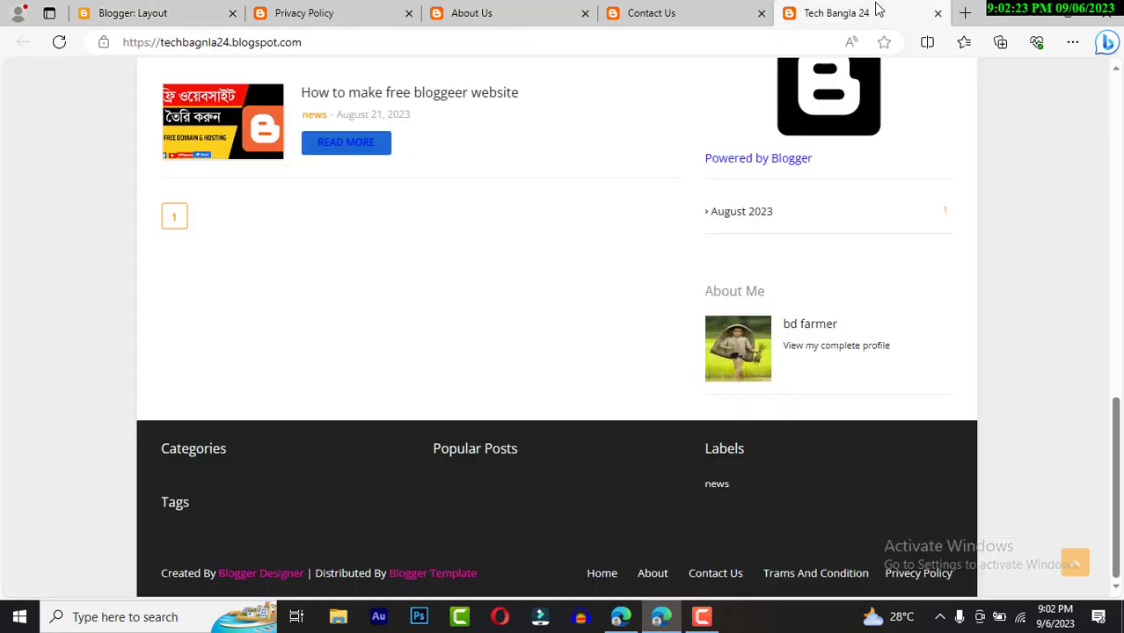
{"action": "left_click", "coordinate": [59, 43]}
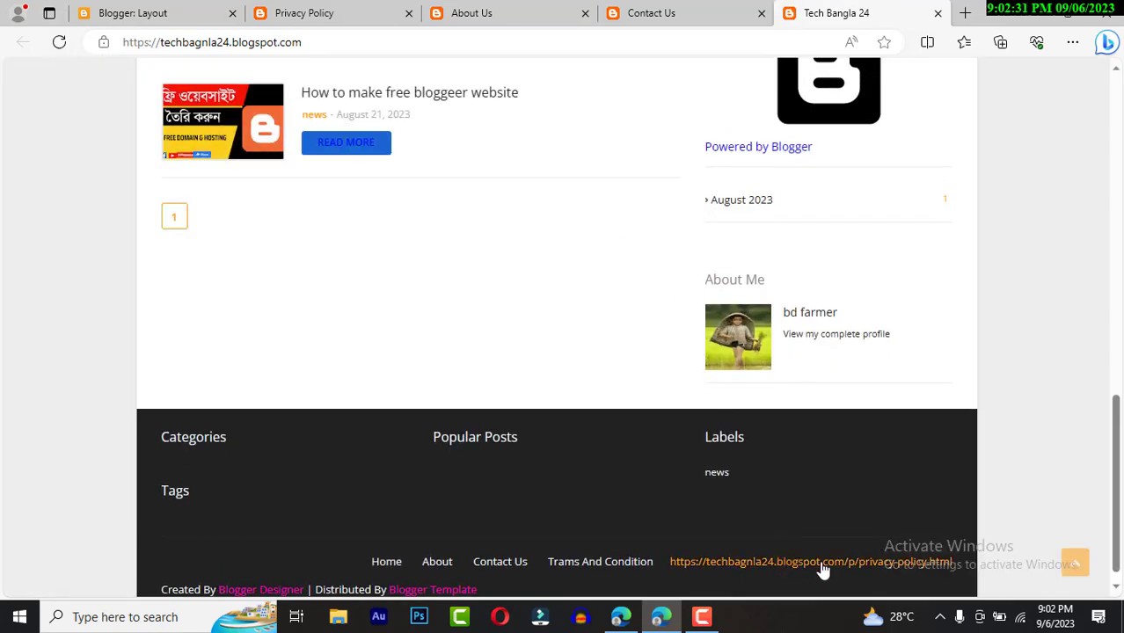
{"action": "left_click", "coordinate": [174, 13]}
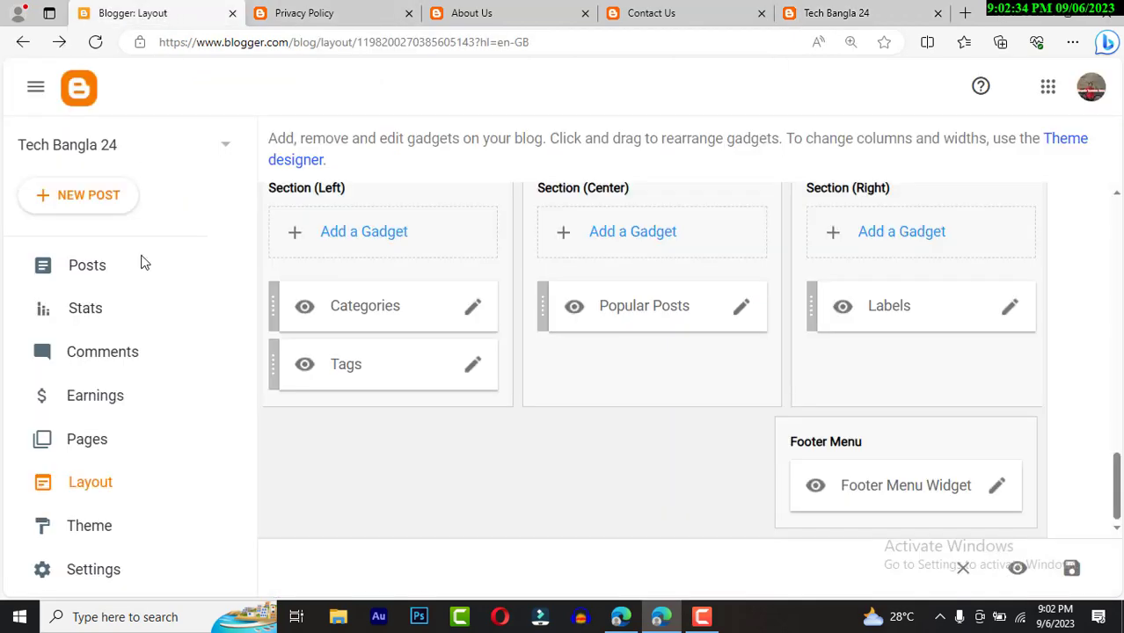
{"action": "left_click", "coordinate": [1002, 488]}
{"action": "scroll", "coordinate": [589, 458], "scroll_direction": "down", "scroll_amount": 5}
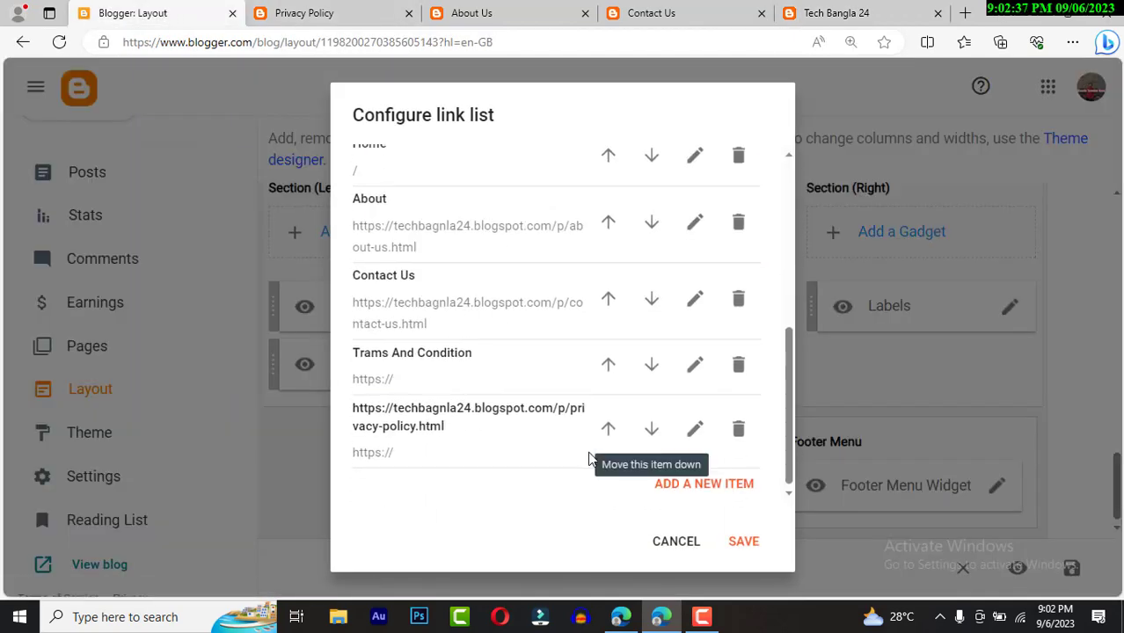
{"action": "left_click", "coordinate": [695, 431]}
{"action": "scroll", "coordinate": [506, 407], "scroll_direction": "down", "scroll_amount": 2}
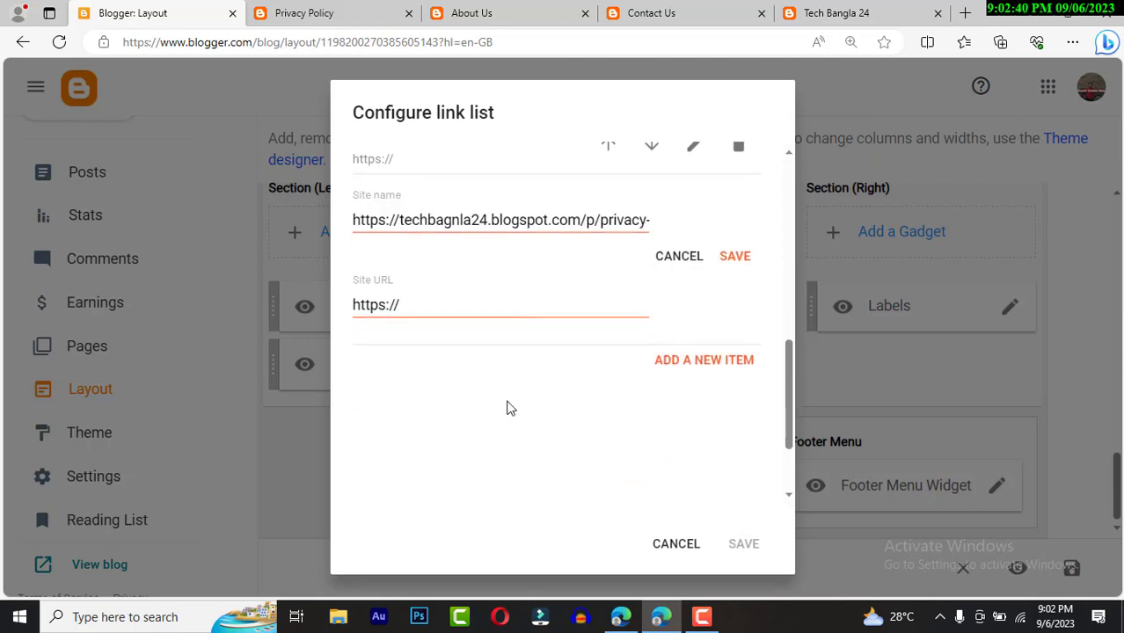
{"action": "left_click", "coordinate": [482, 310]}
{"action": "key", "text": "ctrl+a"}
{"action": "key", "text": "ctrl+v"}
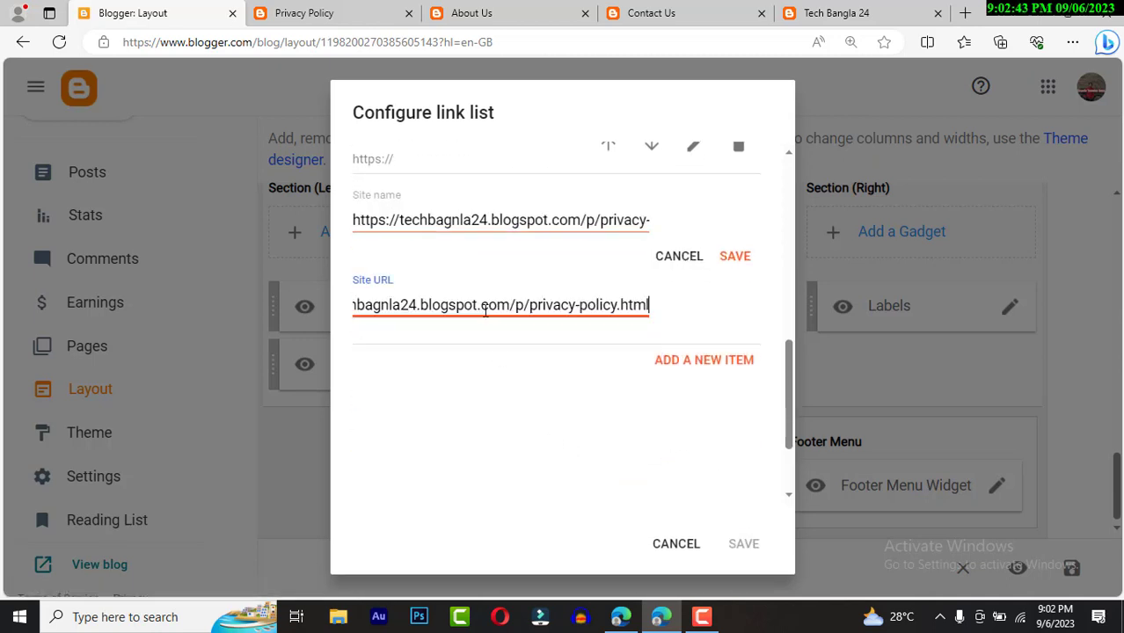
- Change the link's site name to "privecy policy" and save both the item and the link list
{"action": "left_click", "coordinate": [647, 222]}
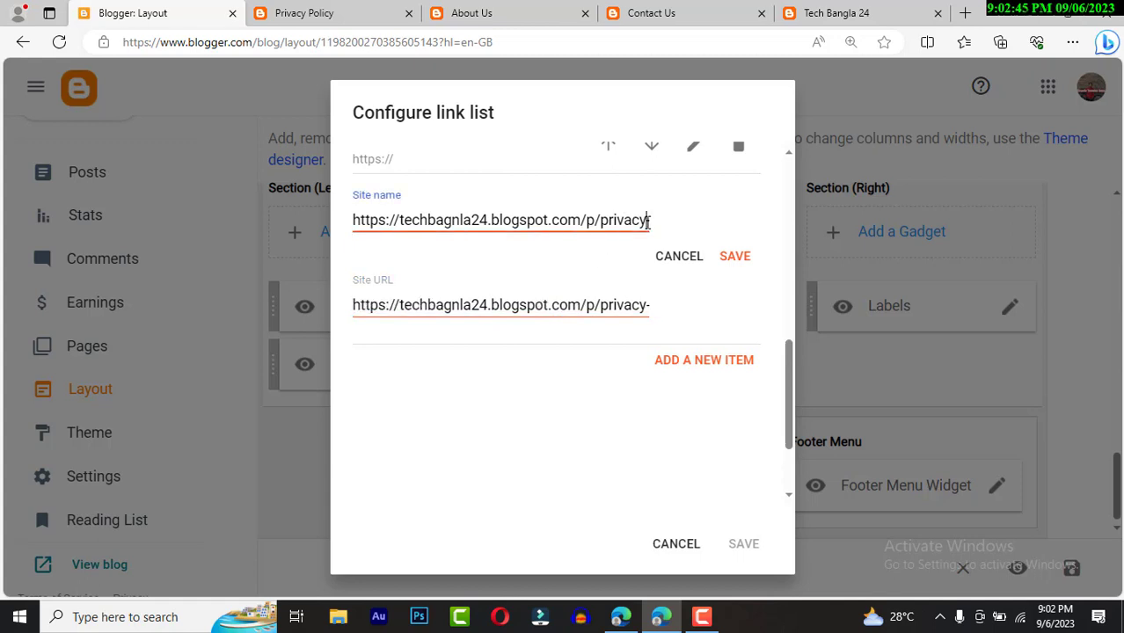
{"action": "key", "text": "ctrl+a"}
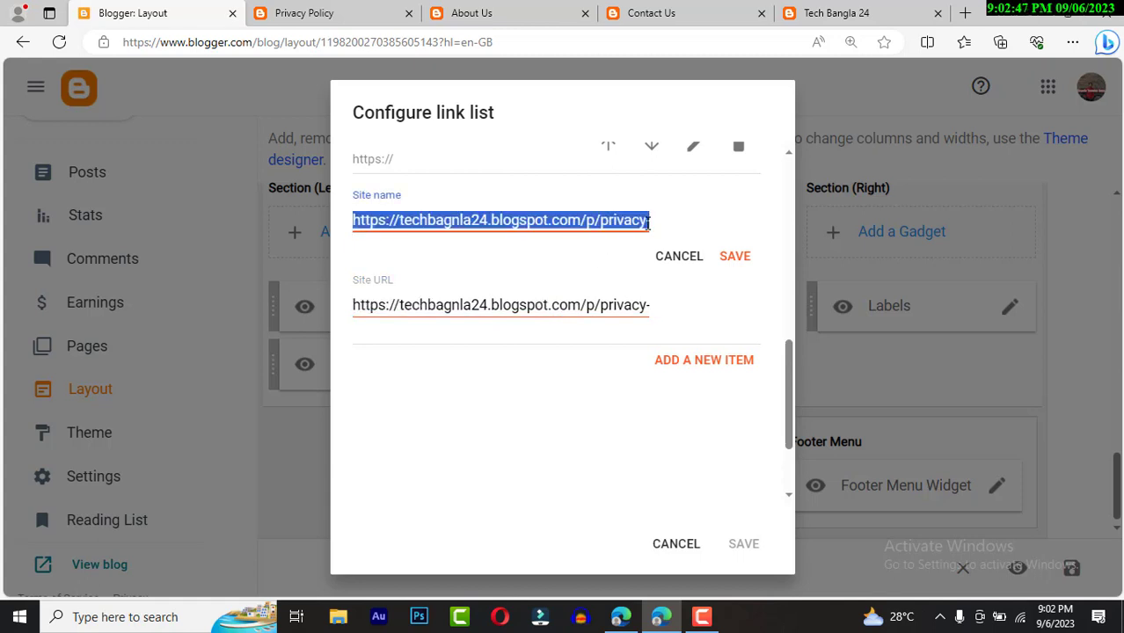
{"action": "type", "text": "privecy policy"}
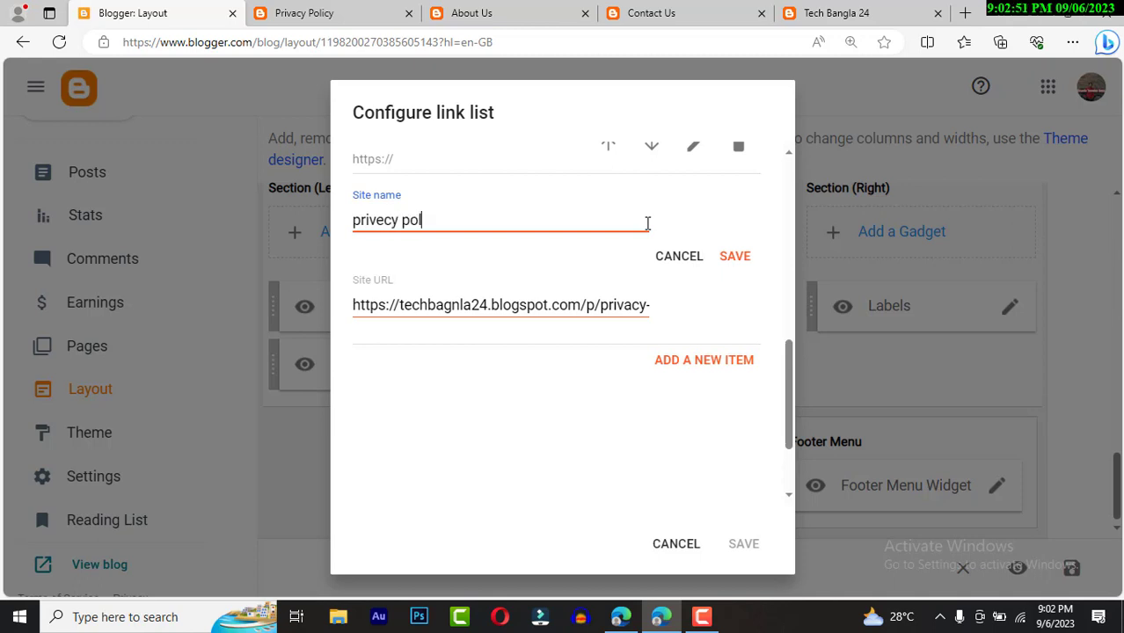
{"action": "left_click", "coordinate": [736, 258]}
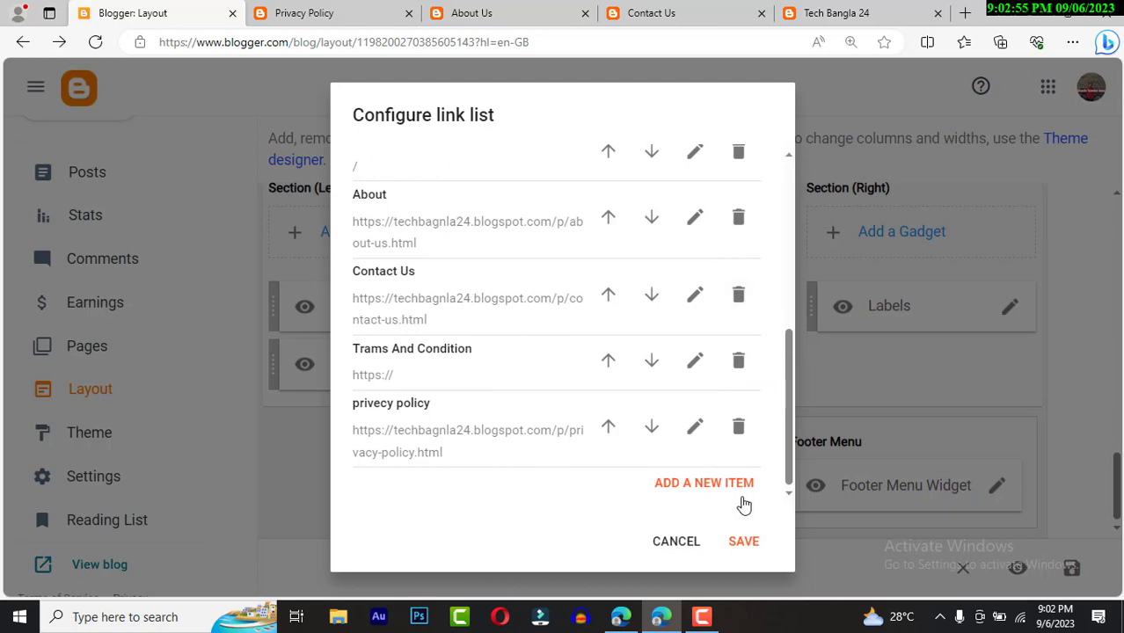
{"action": "left_click", "coordinate": [744, 540]}
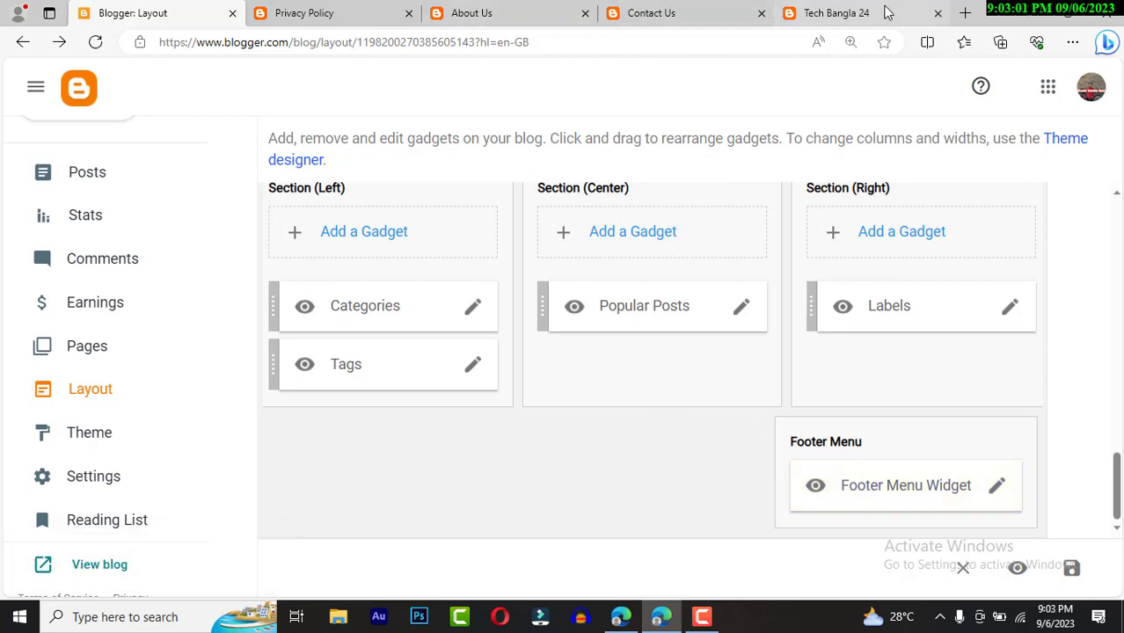
- Reload the live blog and check the Contact Us page through its footer menu link
{"action": "left_click", "coordinate": [835, 14]}
{"action": "left_click", "coordinate": [59, 42]}
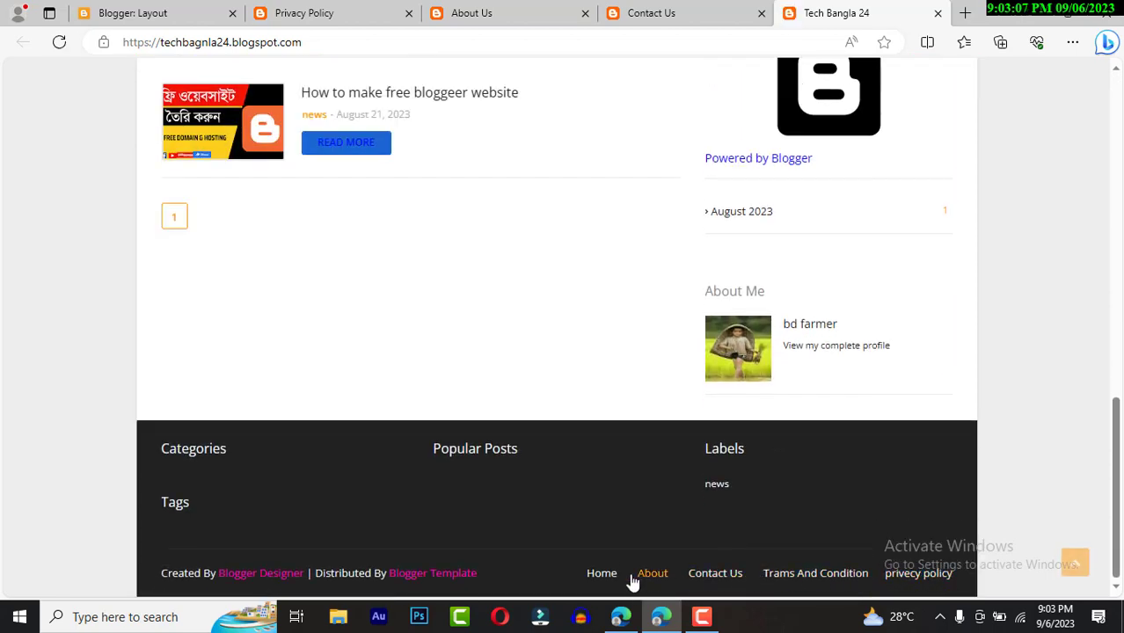
{"action": "left_click", "coordinate": [699, 581]}
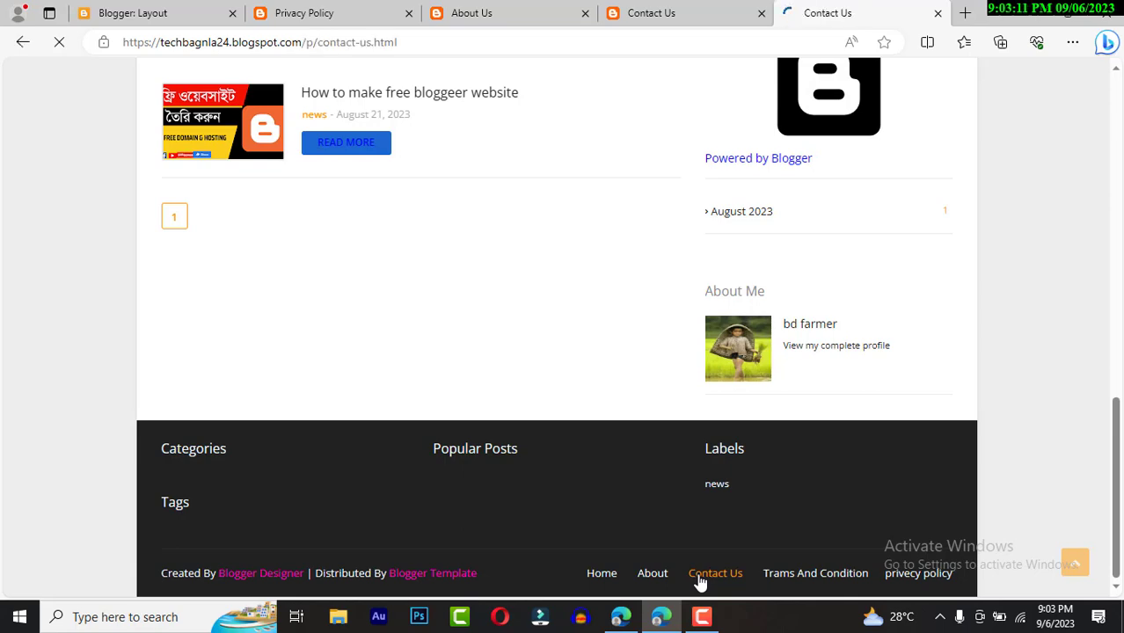
{"action": "scroll", "coordinate": [393, 377], "scroll_direction": "down", "scroll_amount": 3}
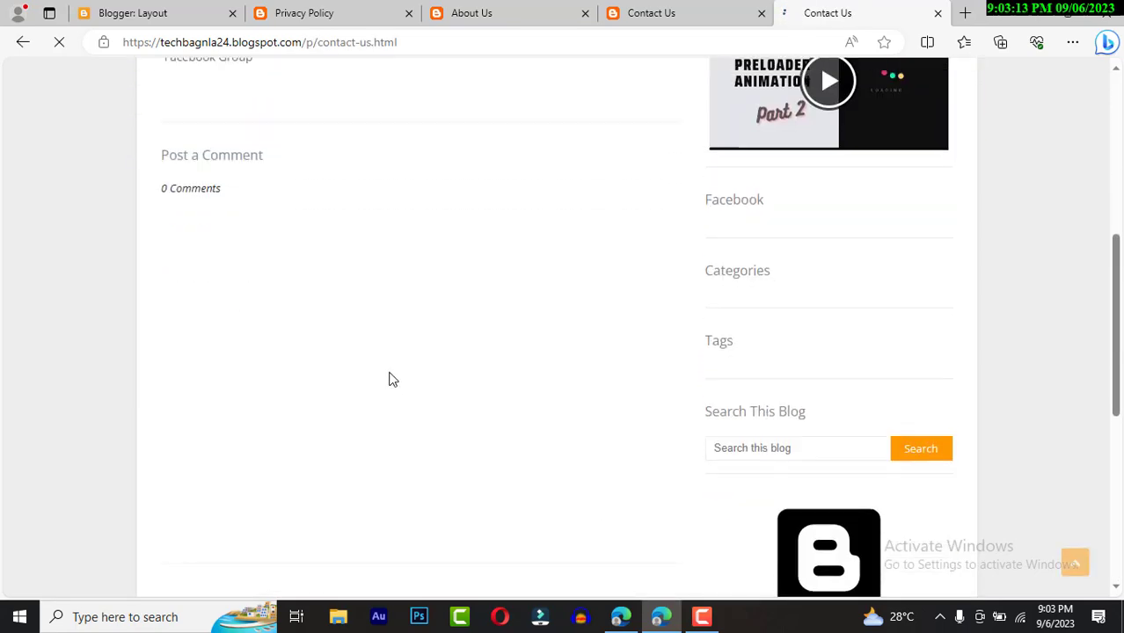
{"action": "scroll", "coordinate": [249, 296], "scroll_direction": "up", "scroll_amount": 3}
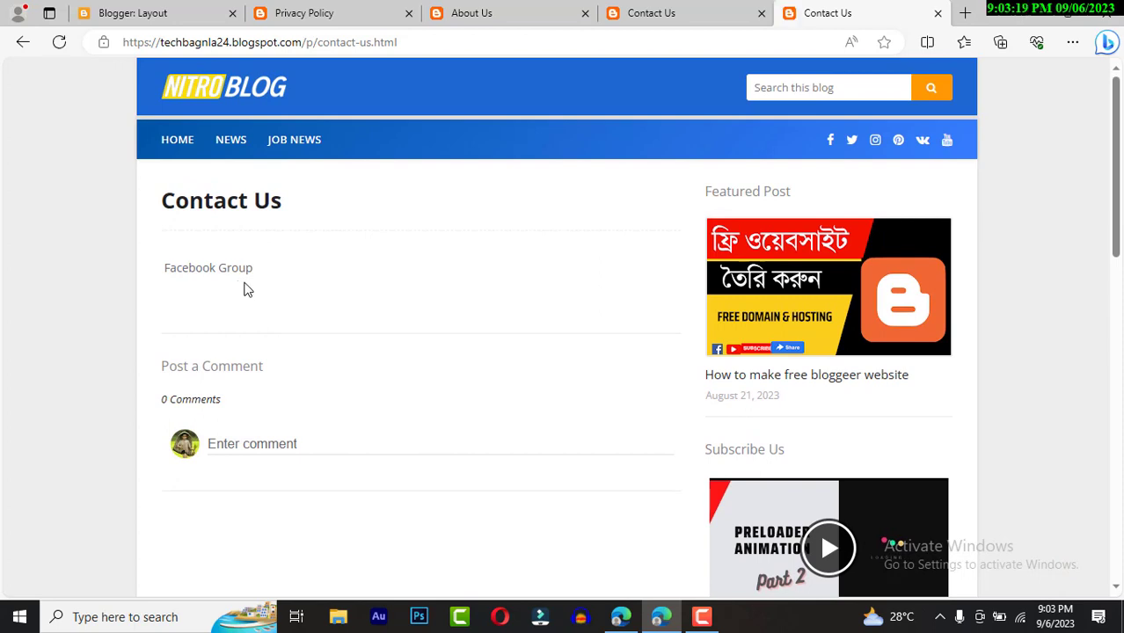
{"action": "left_click", "coordinate": [702, 617]}
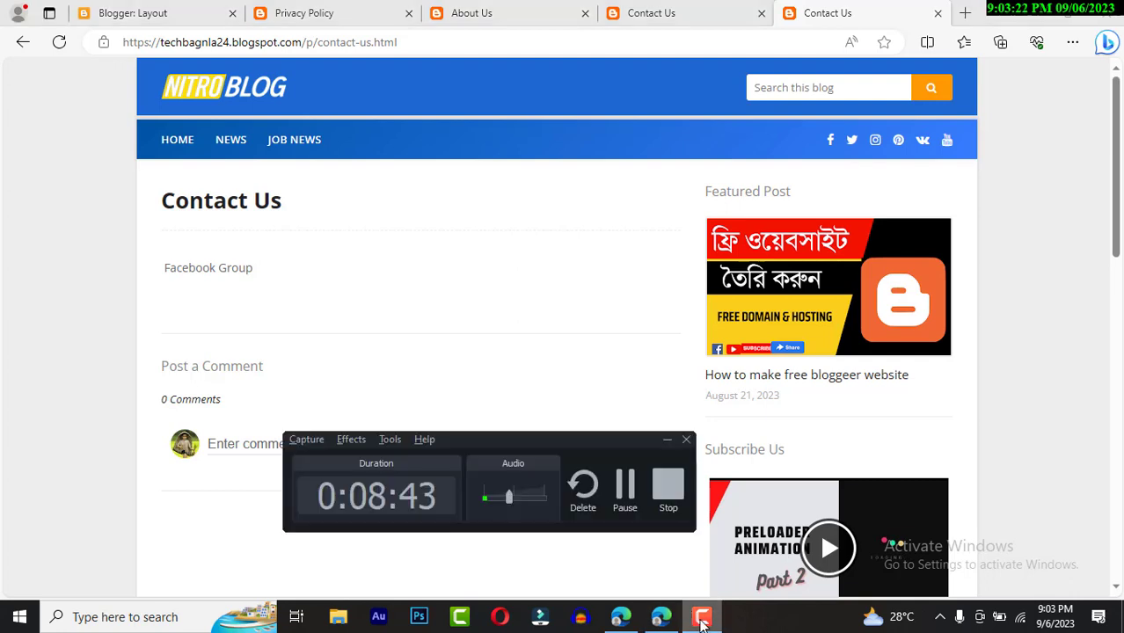
{"action": "left_click", "coordinate": [668, 440]}
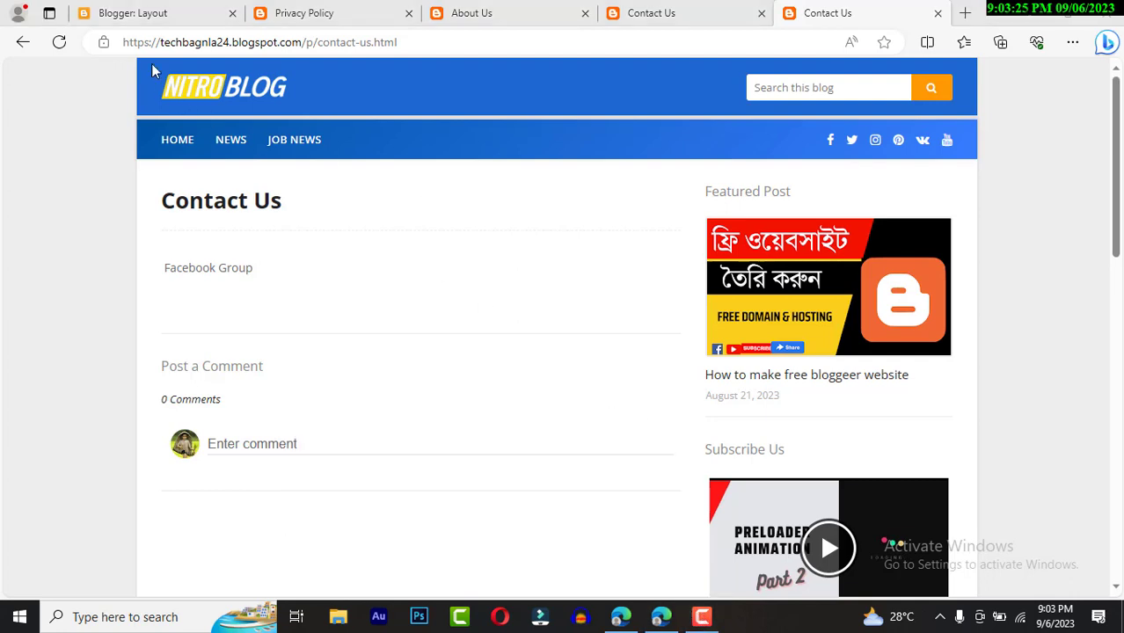
{"action": "left_click", "coordinate": [142, 19]}
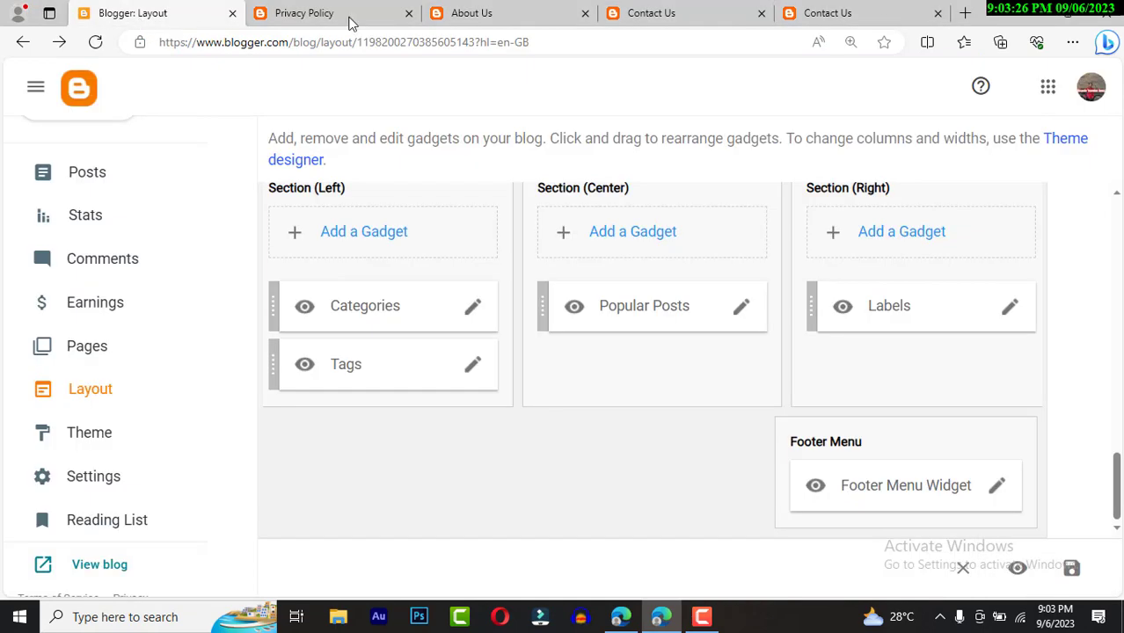
{"action": "left_click", "coordinate": [965, 12]}
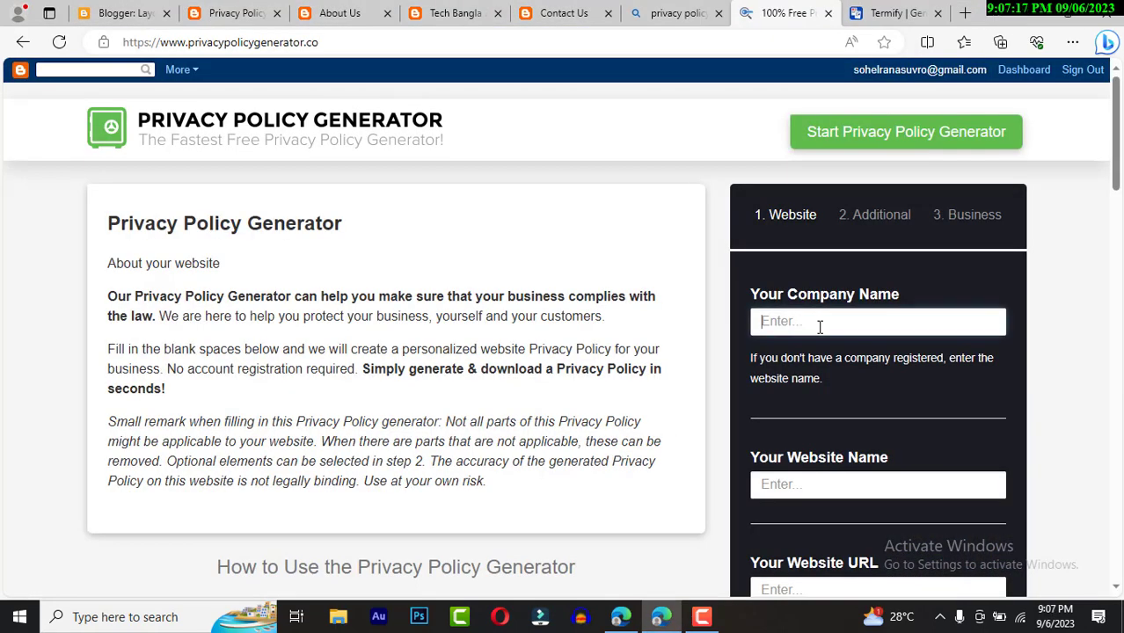
- Enter "Tech bangla 24" as the company name in the Privacy Policy Generator form
{"action": "type", "text": "Tech"}
{"action": "left_click_drag", "start_coordinate": [832, 325], "coordinate": [798, 324]}
{"action": "type", "text": "bagn"}
{"action": "key", "text": "BackSpace"}
{"action": "key", "text": "BackSpace"}
{"action": "type", "text": "ngla 24 24"}
{"action": "left_click_drag", "start_coordinate": [853, 320], "coordinate": [872, 319]}
{"action": "key", "text": "BackSpace"}
{"action": "left_click", "coordinate": [707, 619]}
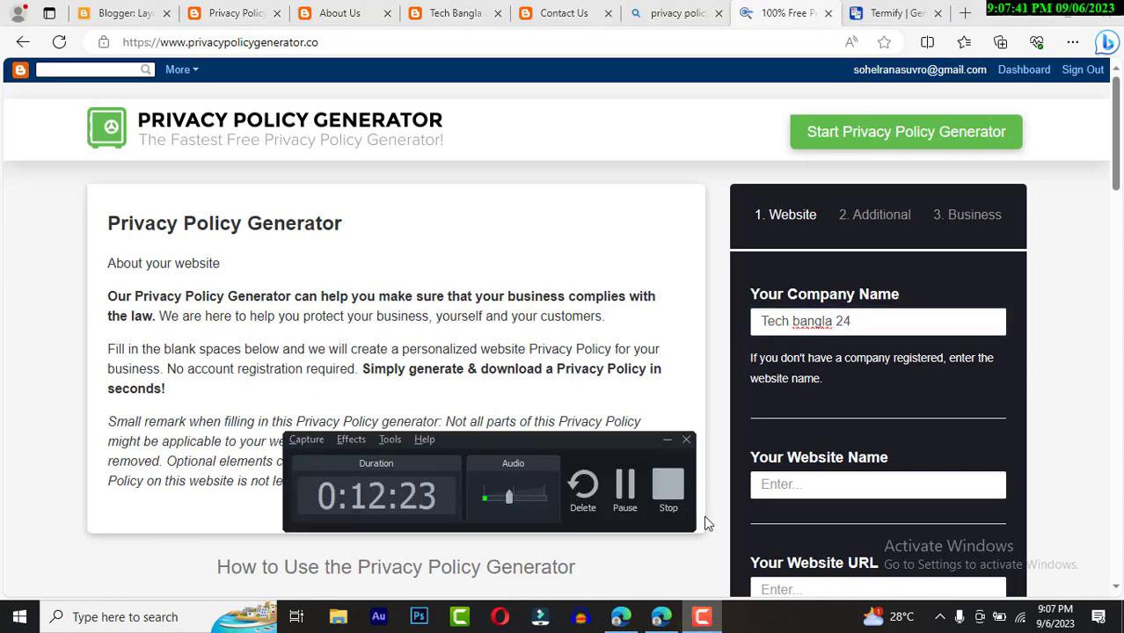
{"action": "left_click", "coordinate": [667, 440]}
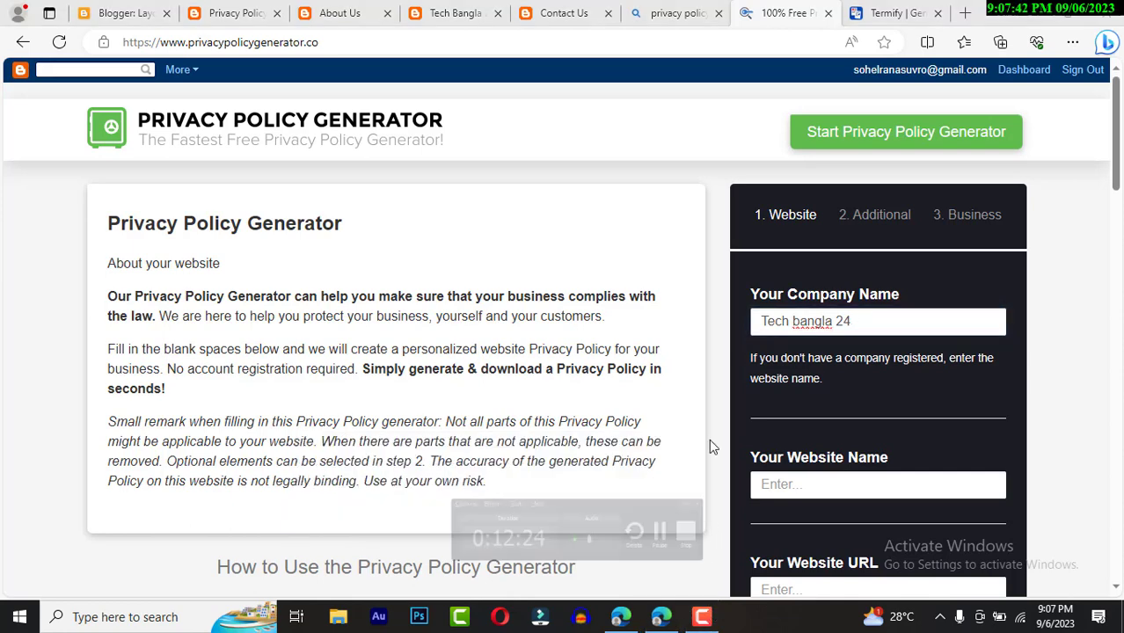
- Copy the company name "Tech bangla 24" into the website name field
{"action": "left_click", "coordinate": [842, 480]}
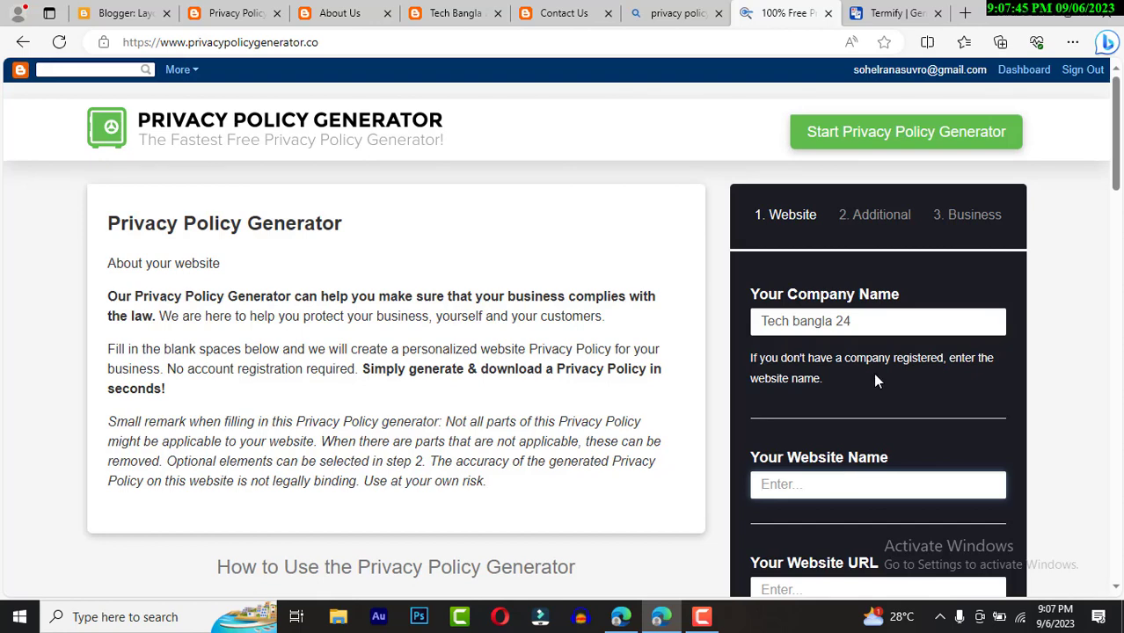
{"action": "left_click", "coordinate": [869, 329]}
{"action": "key", "text": "ctrl+a"}
{"action": "key", "text": "ctrl+c"}
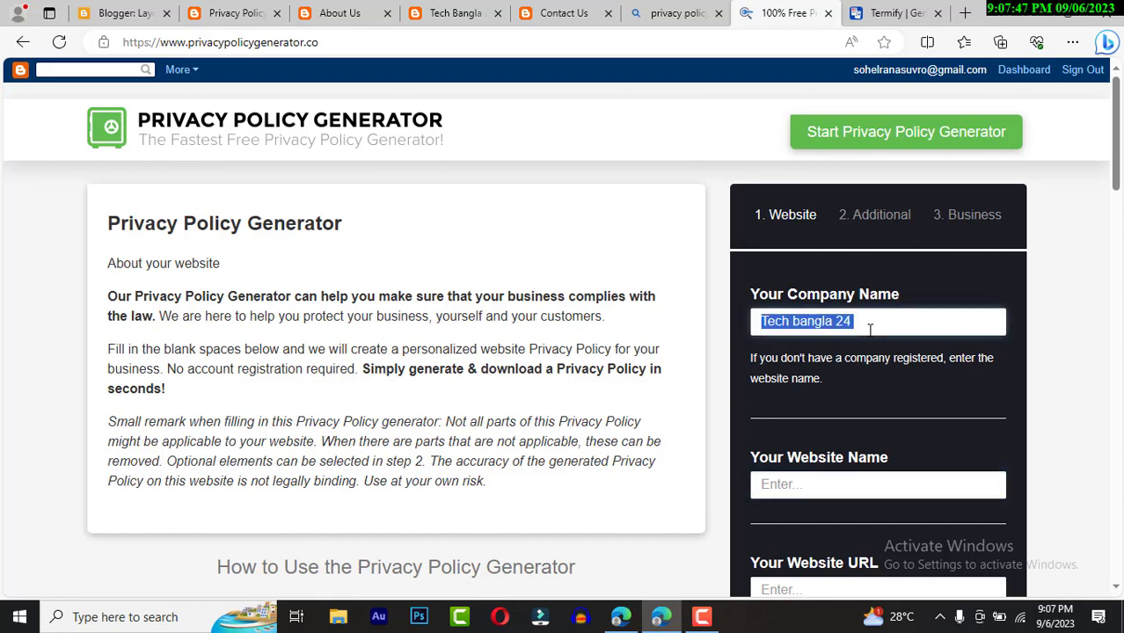
{"action": "left_click", "coordinate": [866, 481]}
{"action": "key", "text": "ctrl+v"}
{"action": "scroll", "coordinate": [864, 477], "scroll_direction": "down", "scroll_amount": 3}
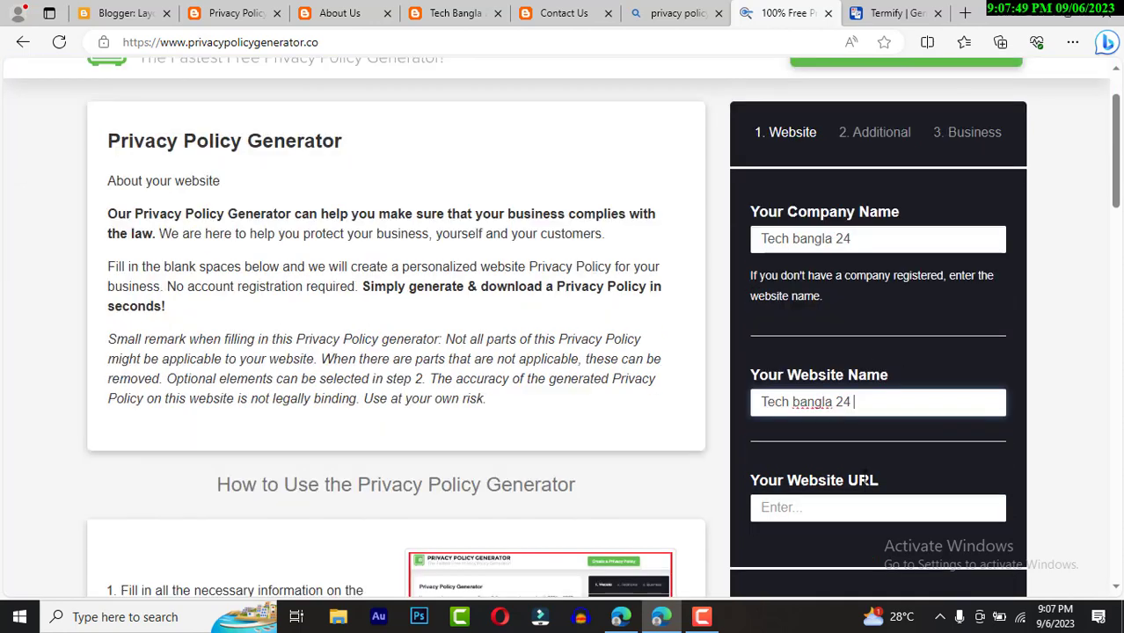
{"action": "left_click", "coordinate": [855, 353]}
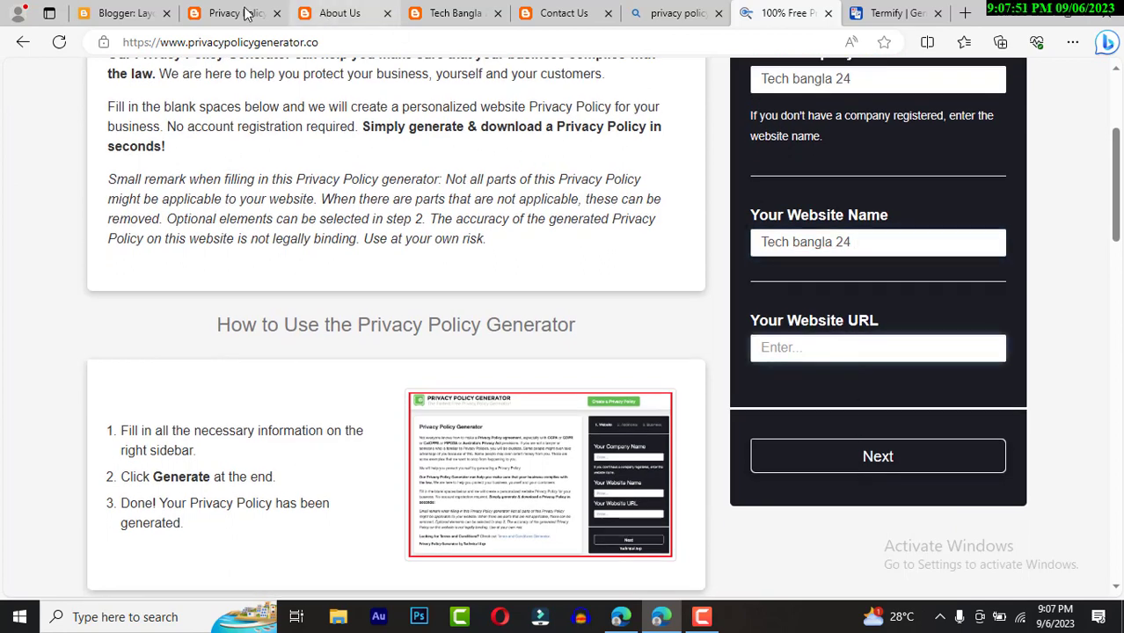
{"action": "left_click", "coordinate": [453, 13]}
{"action": "left_click", "coordinate": [440, 42]}
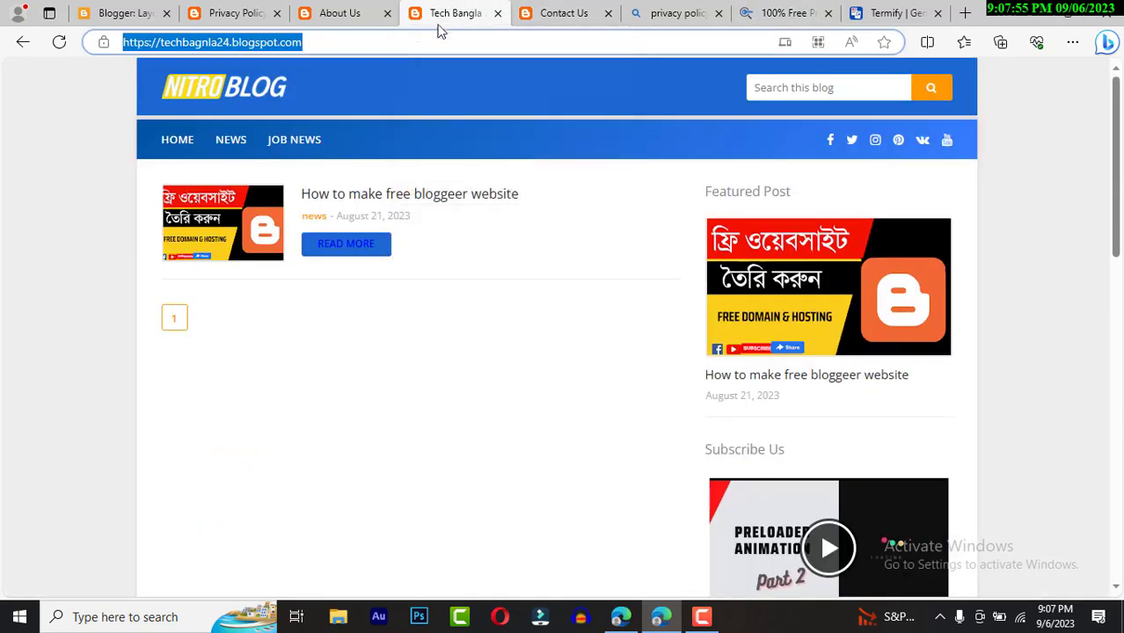
{"action": "left_click", "coordinate": [396, 48]}
{"action": "key", "text": "ctrl+a"}
{"action": "left_click", "coordinate": [794, 12]}
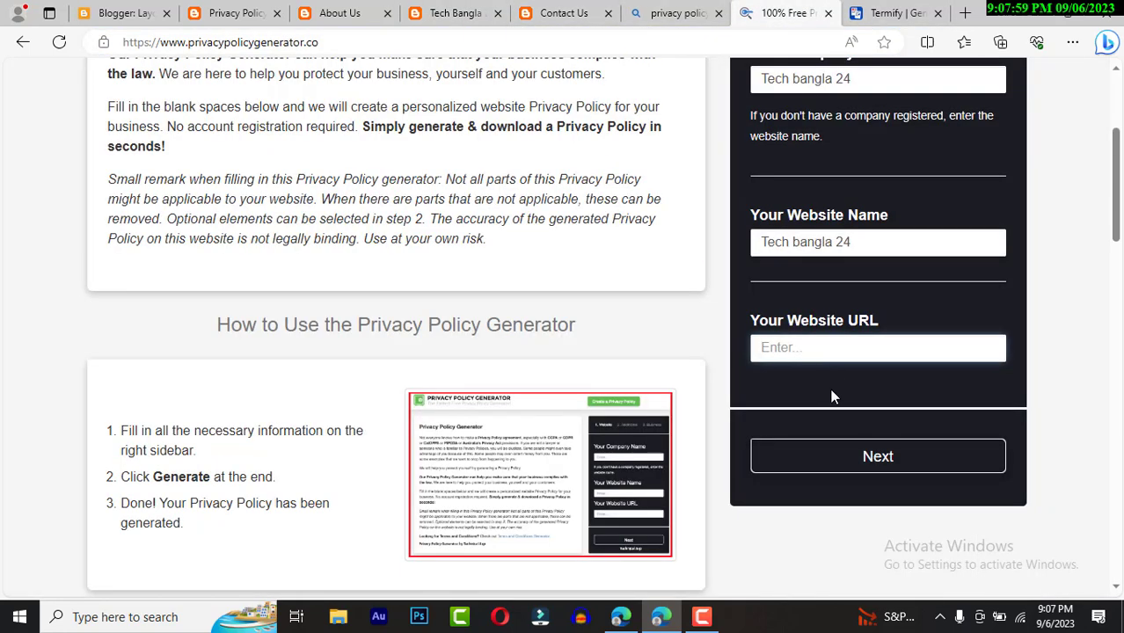
{"action": "left_click", "coordinate": [840, 345]}
{"action": "type", "text": "https://techbangla24.blogspot.com/"}
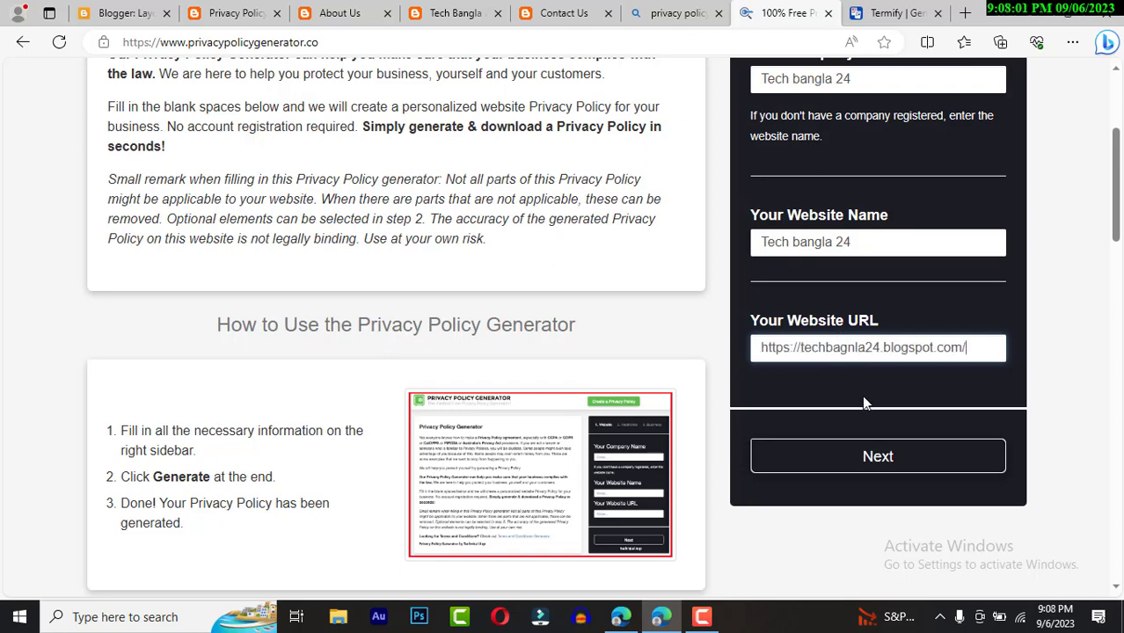
{"action": "left_click", "coordinate": [890, 457]}
- Answer No to cookies, Yes to Google AdSense advertising and No to third-party advertising, and continue to the business details
{"action": "scroll", "coordinate": [878, 451], "scroll_direction": "up", "scroll_amount": 2}
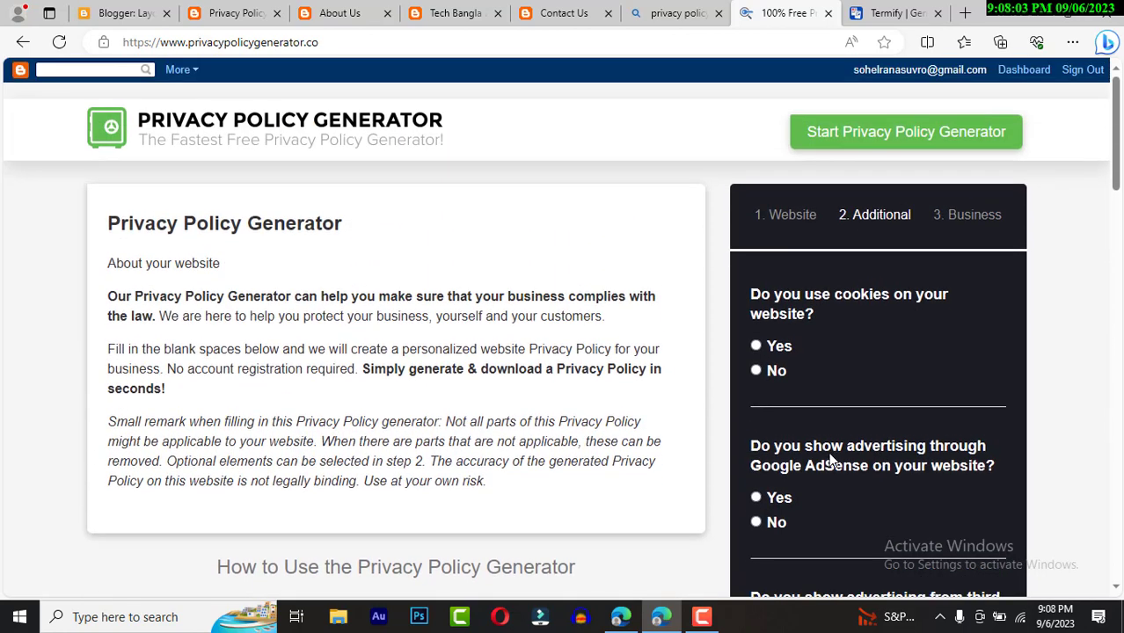
{"action": "left_click", "coordinate": [756, 373]}
{"action": "scroll", "coordinate": [758, 374], "scroll_direction": "down", "scroll_amount": 2}
{"action": "left_click", "coordinate": [757, 365]}
{"action": "scroll", "coordinate": [759, 387], "scroll_direction": "down", "scroll_amount": 1}
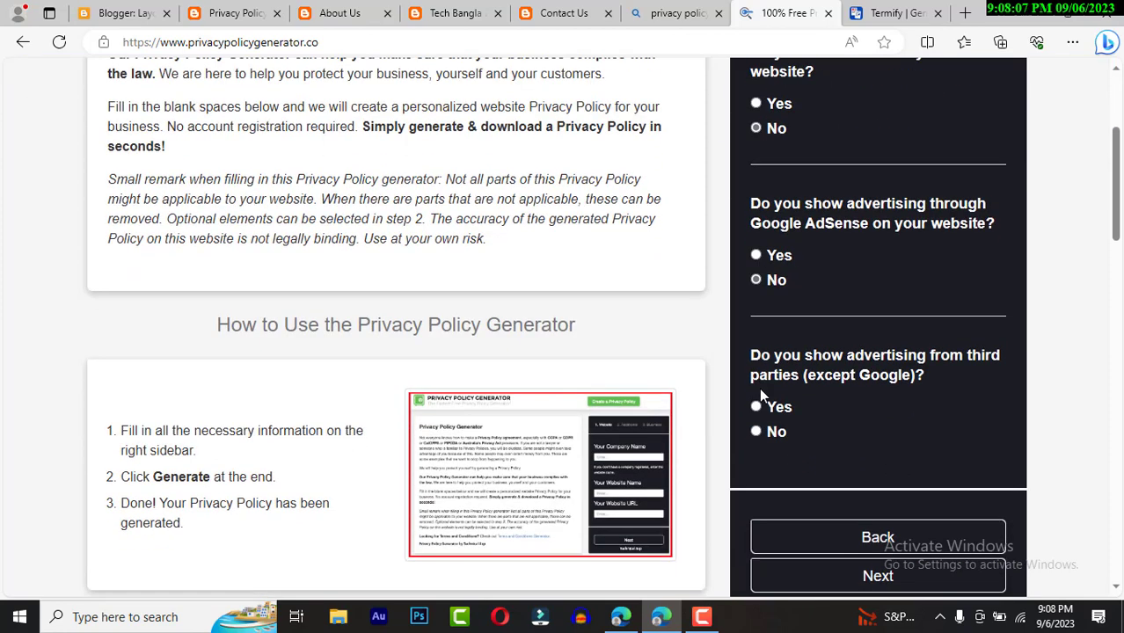
{"action": "left_click", "coordinate": [755, 255]}
{"action": "left_click", "coordinate": [757, 430]}
{"action": "scroll", "coordinate": [791, 422], "scroll_direction": "down", "scroll_amount": 3}
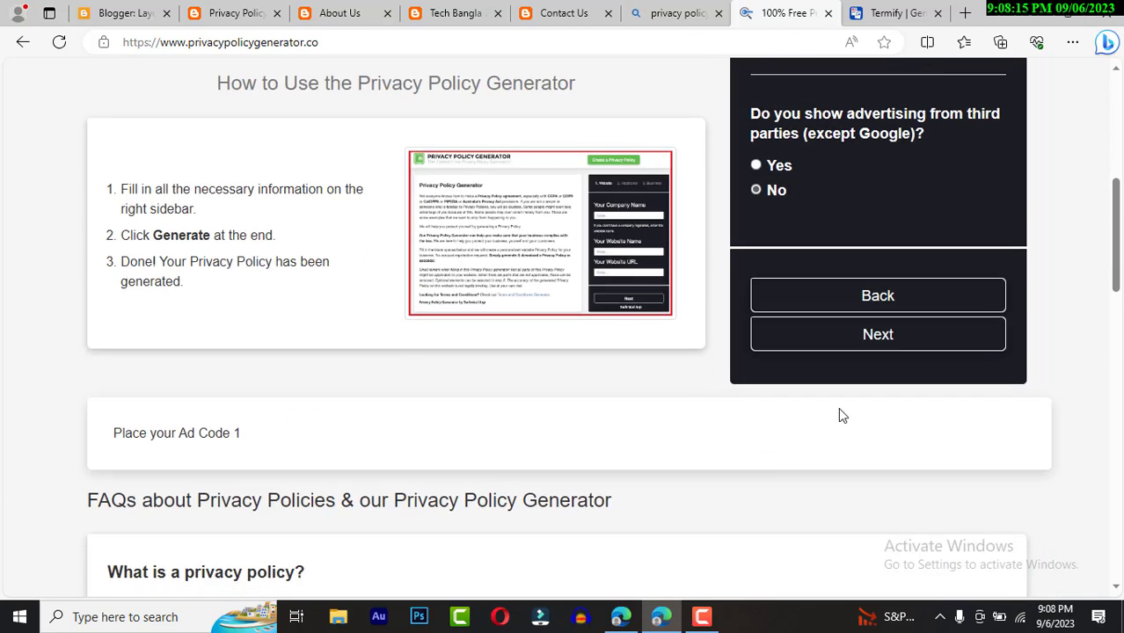
{"action": "left_click", "coordinate": [921, 339]}
{"action": "scroll", "coordinate": [921, 338], "scroll_direction": "up", "scroll_amount": 3}
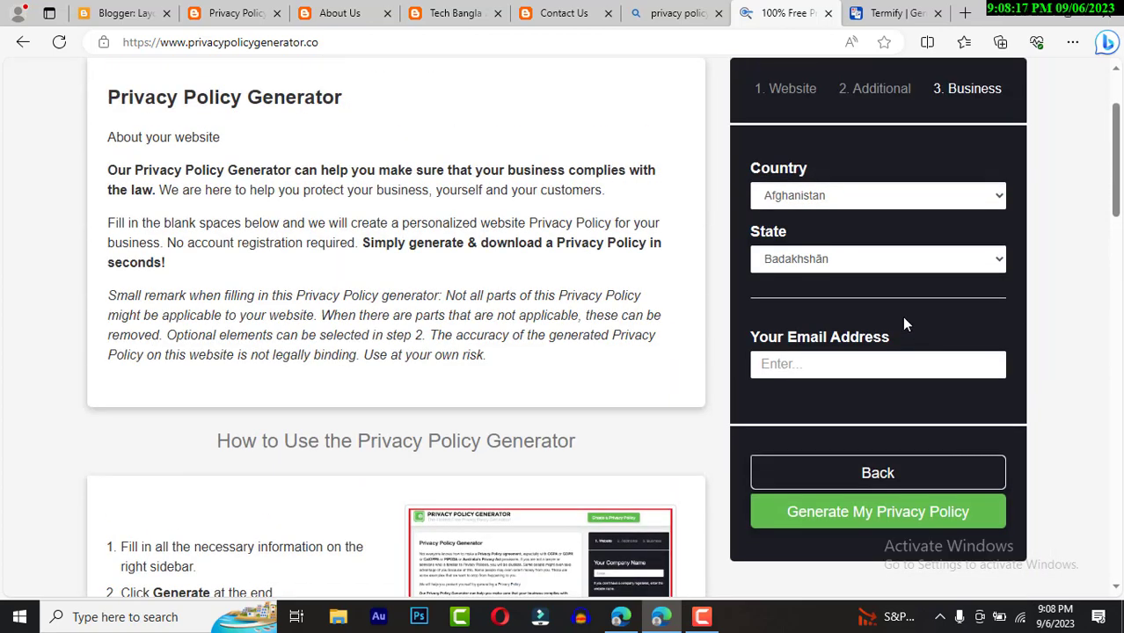
- Set the country to Bangladesh in the business details of the Privacy Policy Generator form
{"action": "scroll", "coordinate": [902, 316], "scroll_direction": "up", "scroll_amount": 2}
{"action": "left_click", "coordinate": [956, 281]}
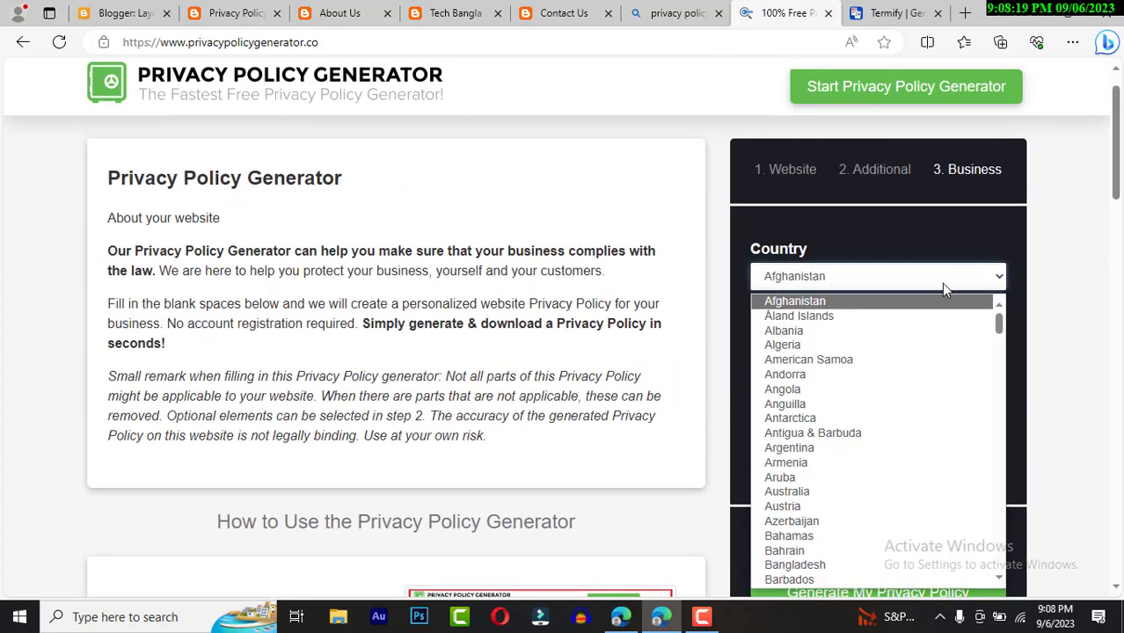
{"action": "scroll", "coordinate": [820, 477], "scroll_direction": "down", "scroll_amount": 2}
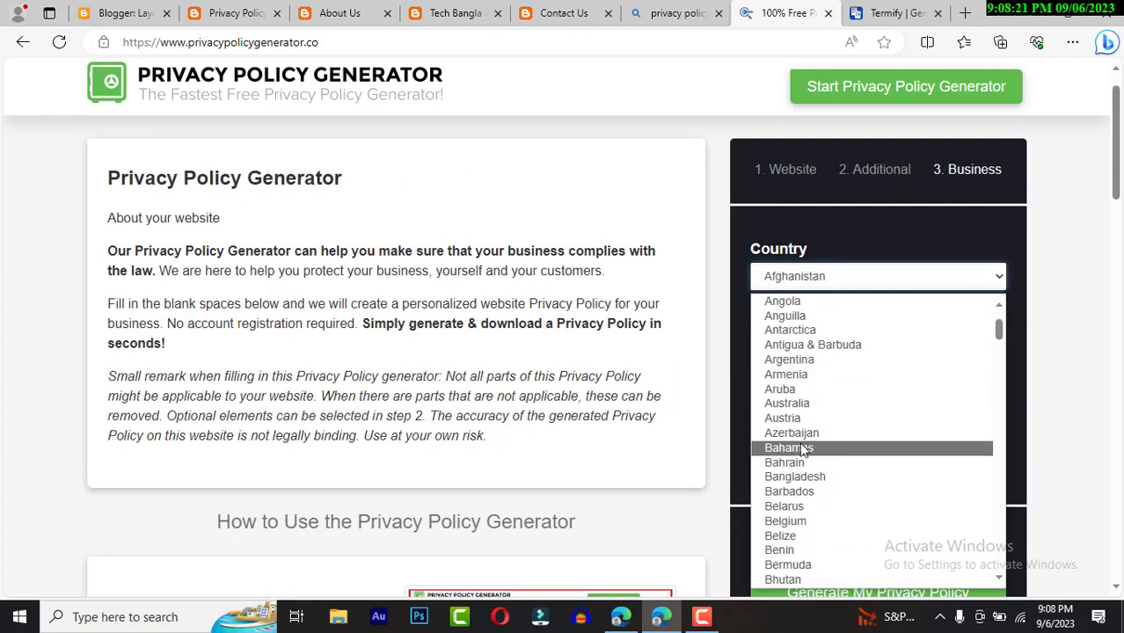
{"action": "left_click", "coordinate": [808, 476]}
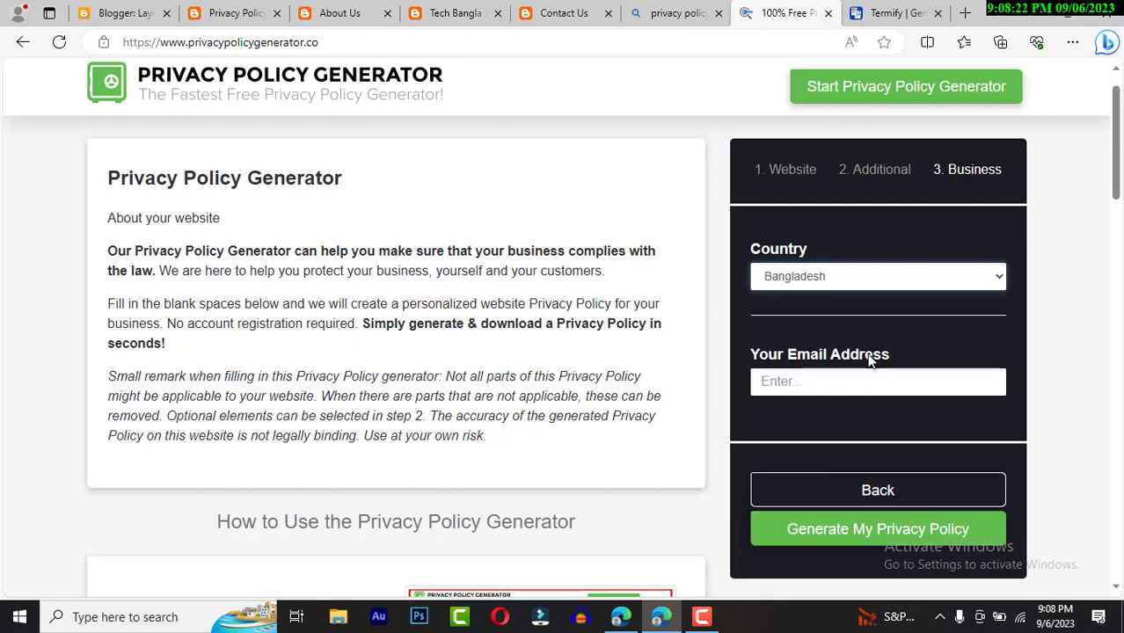
- Fill in the contact email address with a saved suggestion and generate the privacy policy
{"action": "left_click", "coordinate": [915, 380]}
{"action": "left_click", "coordinate": [847, 160]}
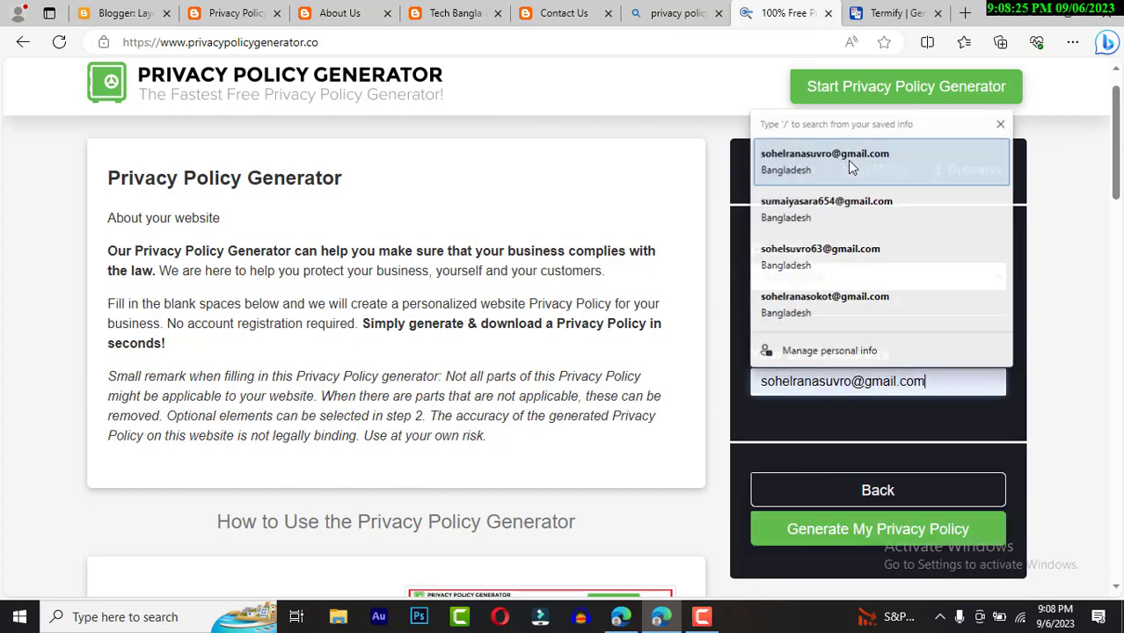
{"action": "scroll", "coordinate": [902, 404], "scroll_direction": "down", "scroll_amount": 2}
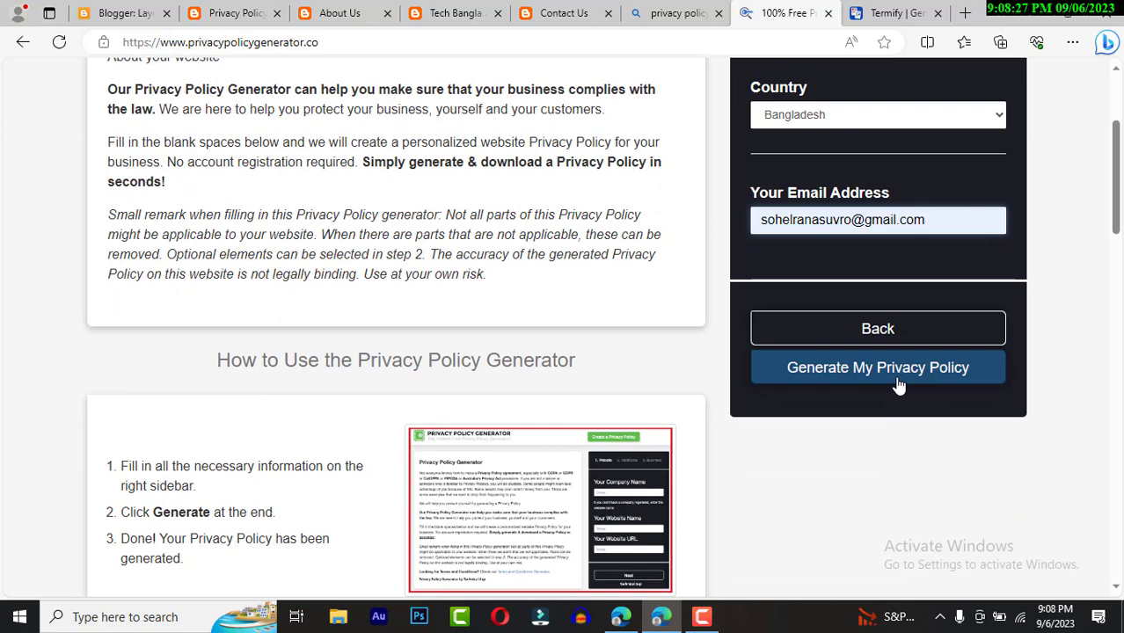
{"action": "left_click", "coordinate": [891, 379]}
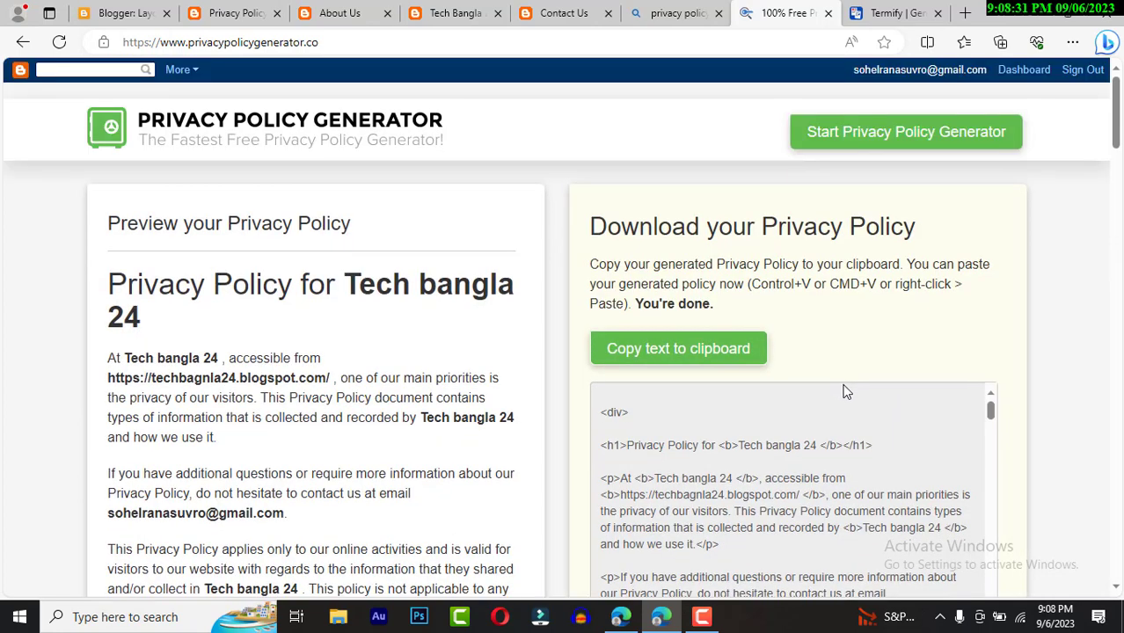
- Look through the generated privacy policy and copy its full text to the clipboard
{"action": "scroll", "coordinate": [842, 387], "scroll_direction": "down", "scroll_amount": 5}
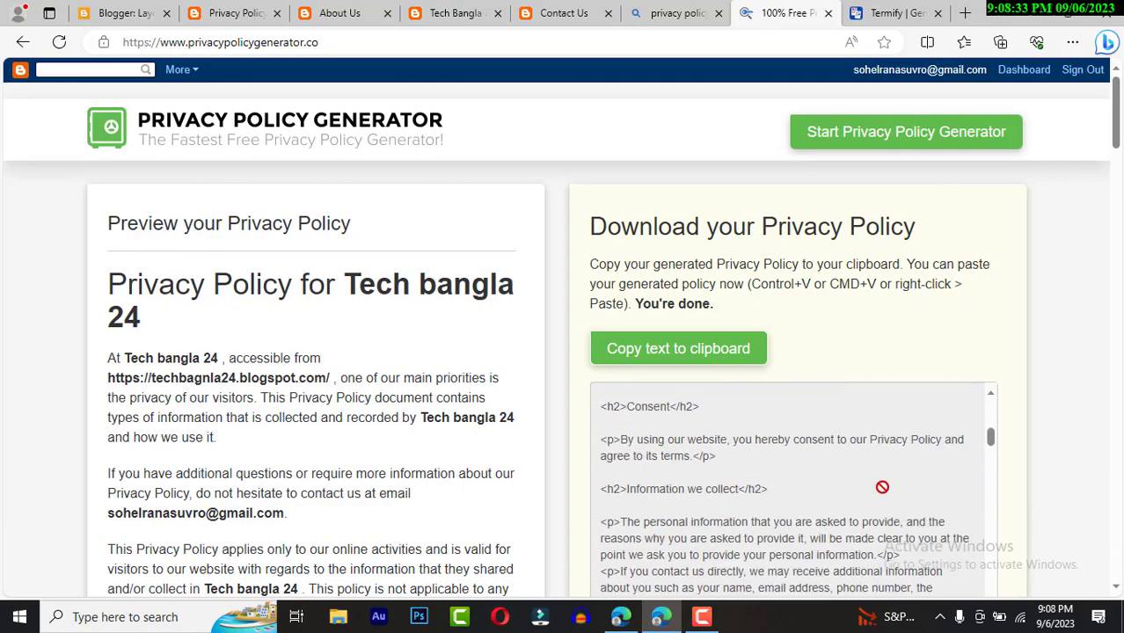
{"action": "scroll", "coordinate": [296, 467], "scroll_direction": "down", "scroll_amount": 9}
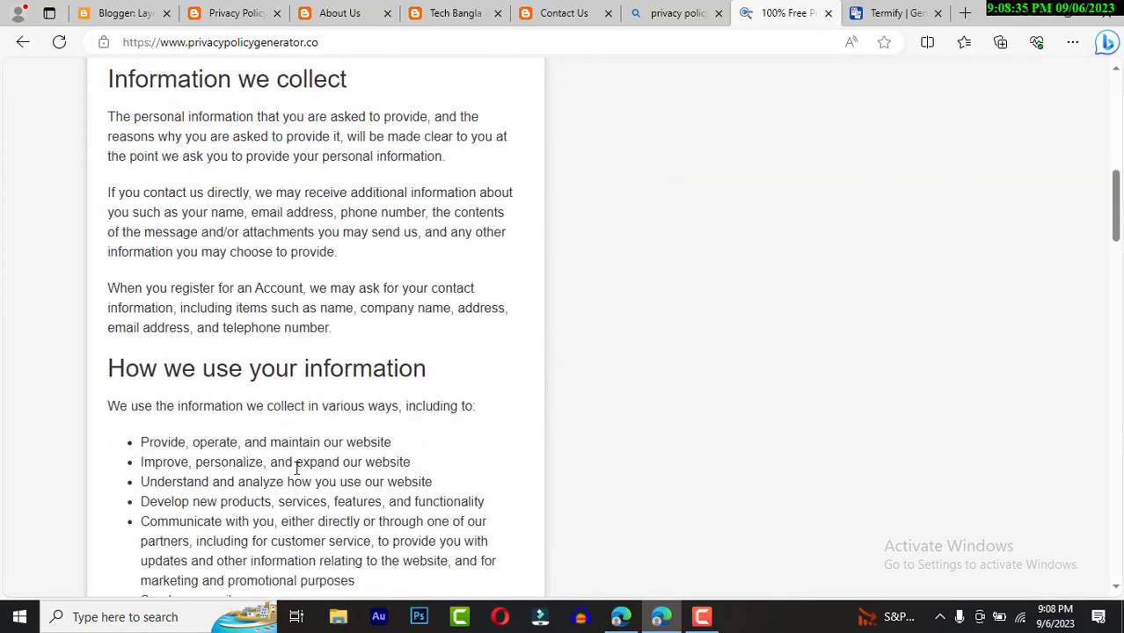
{"action": "scroll", "coordinate": [303, 464], "scroll_direction": "up", "scroll_amount": 2}
{"action": "scroll", "coordinate": [310, 461], "scroll_direction": "up", "scroll_amount": 8}
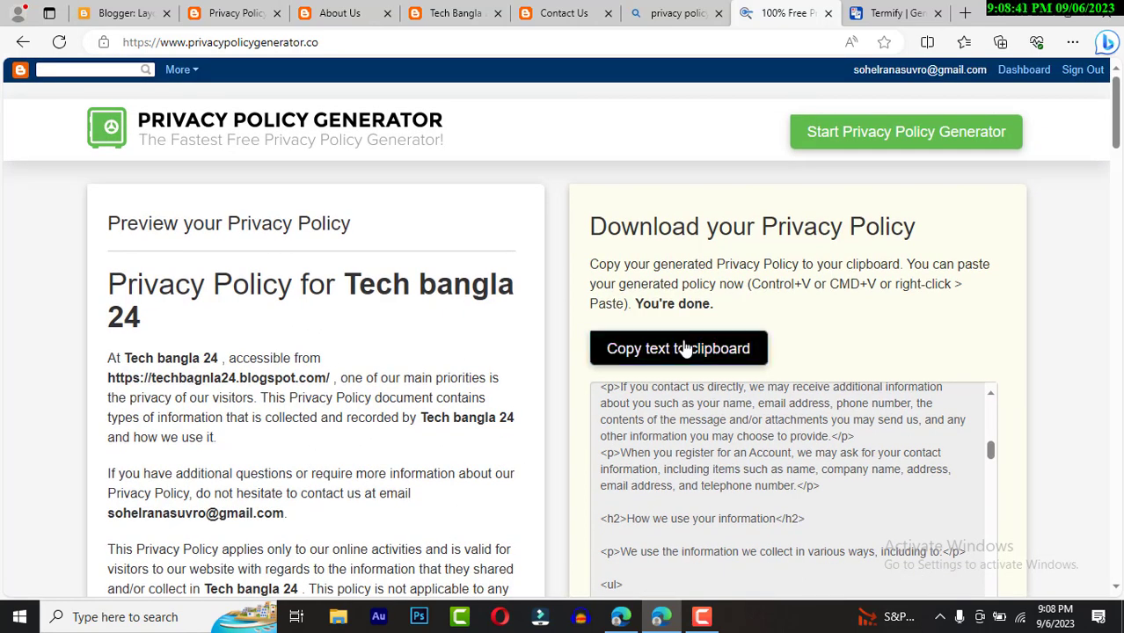
{"action": "left_click", "coordinate": [684, 349]}
- Open the blog's Privacy Policy page for editing in Blogger and delete its placeholder text "hh"
{"action": "left_click", "coordinate": [114, 14]}
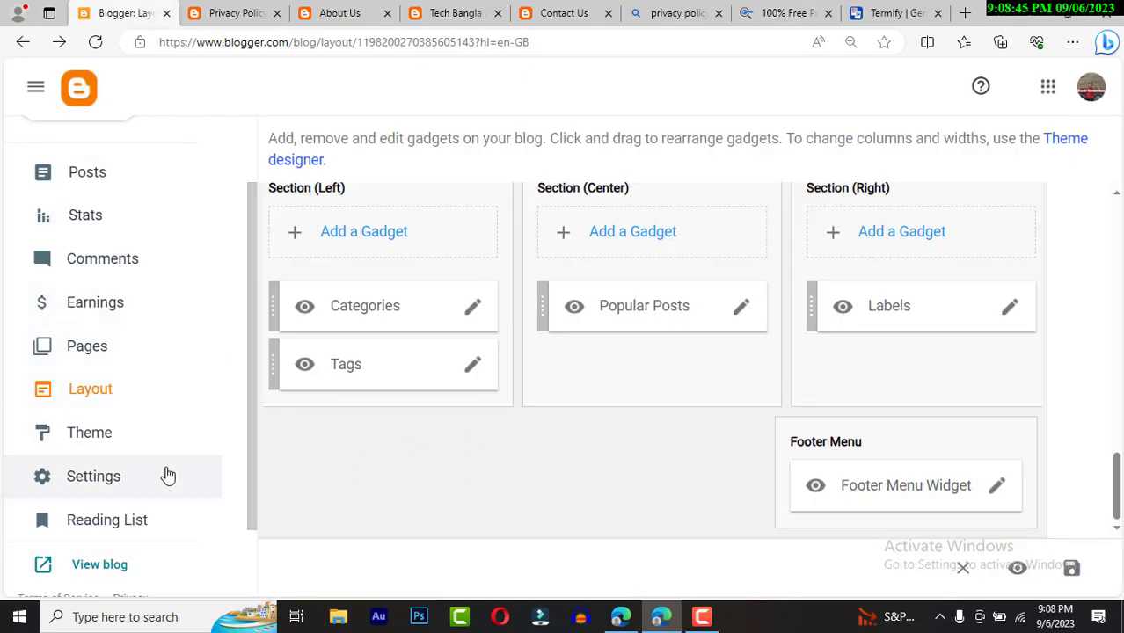
{"action": "left_click", "coordinate": [110, 351]}
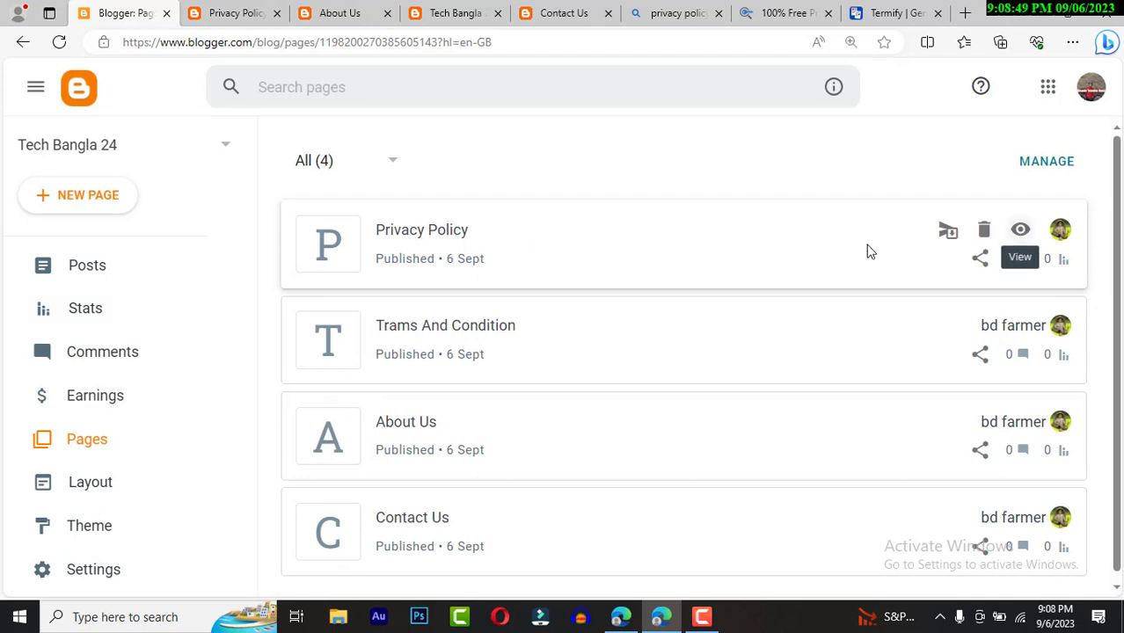
{"action": "left_click", "coordinate": [657, 264]}
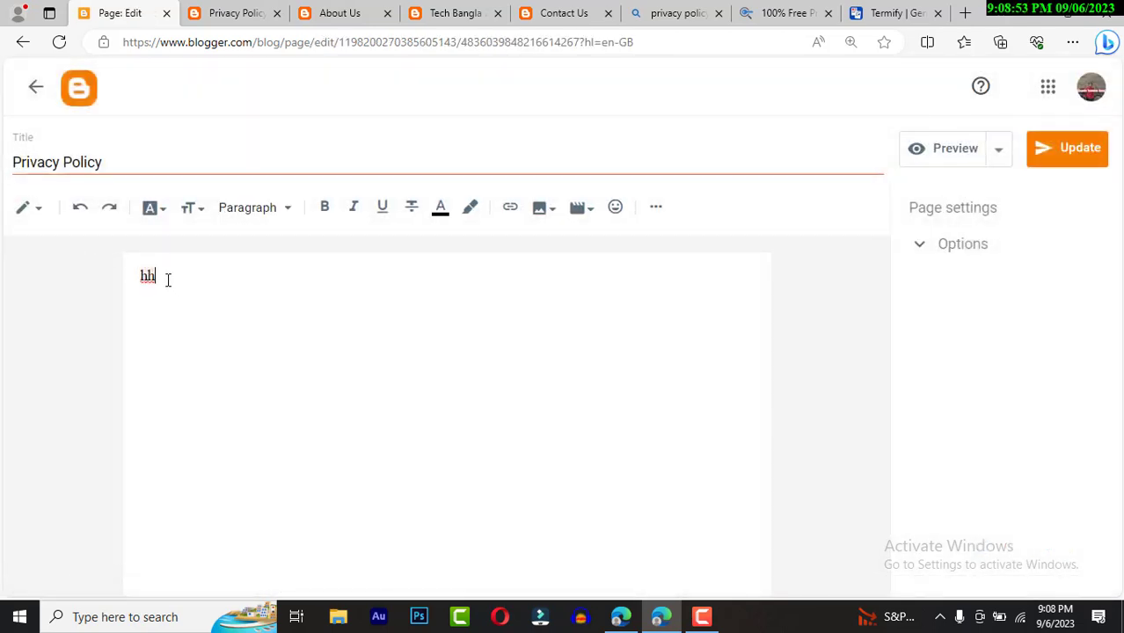
{"action": "key", "text": "BackSpace"}
{"action": "key", "text": "BackSpace"}
- Switch the page editor to HTML view and replace all existing code with the copied privacy policy
{"action": "left_click", "coordinate": [30, 216]}
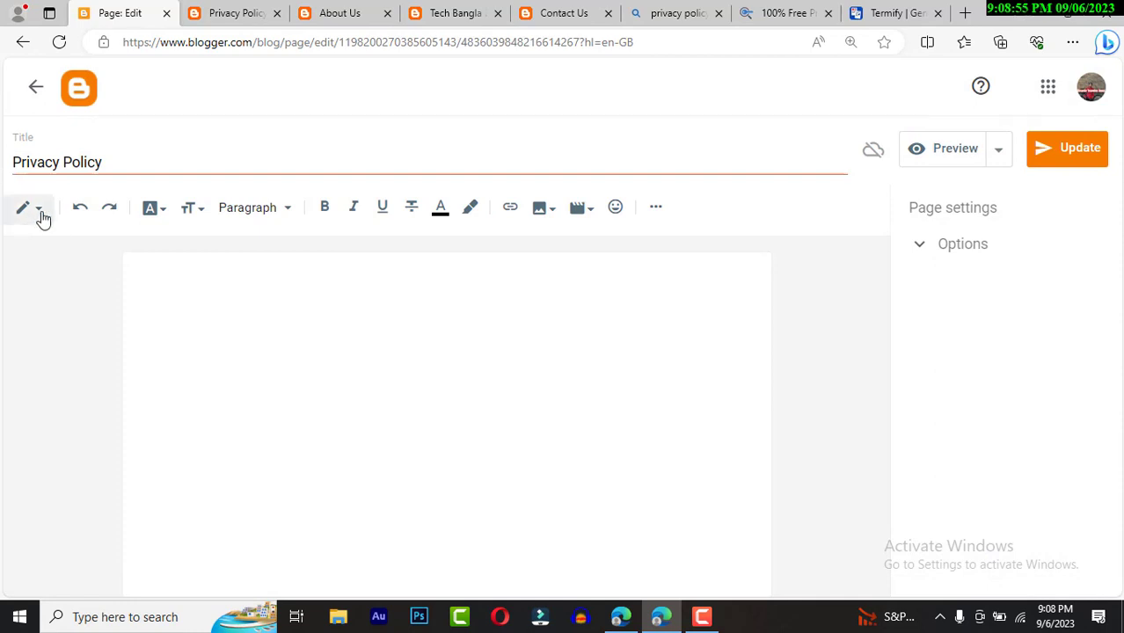
{"action": "left_click", "coordinate": [81, 175]}
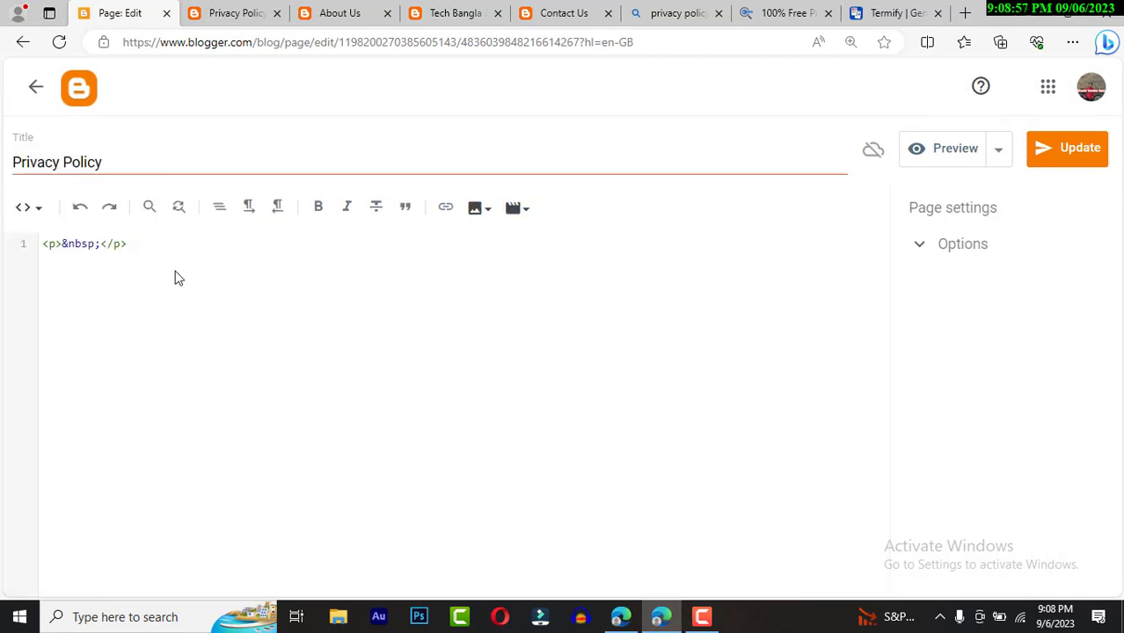
{"action": "key", "text": "ctrl+a"}
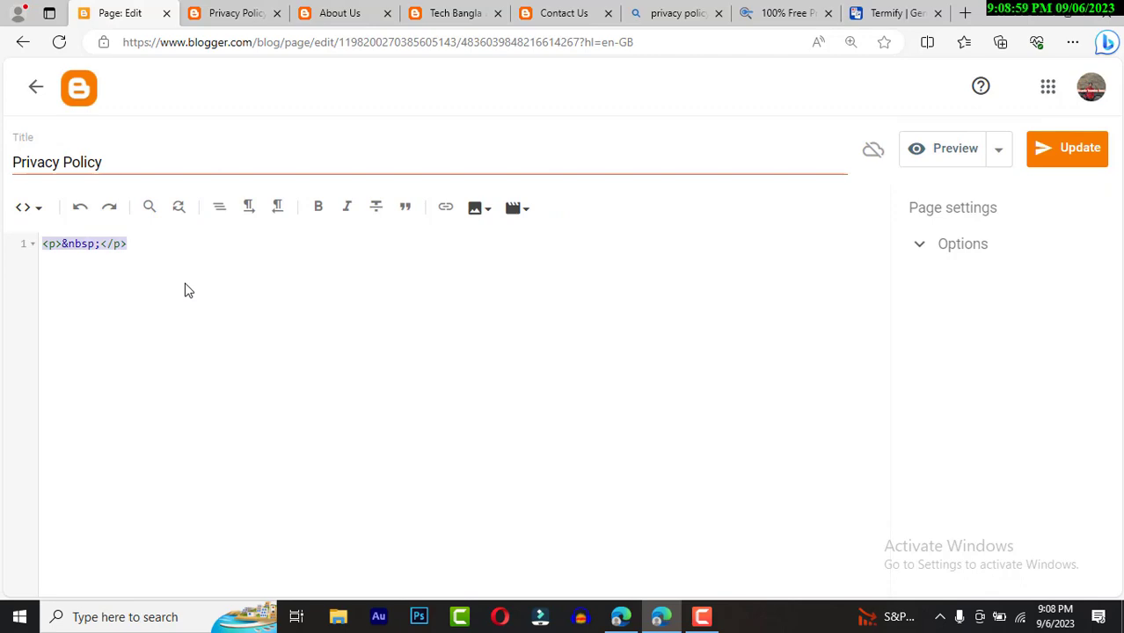
{"action": "key", "text": "ctrl+v"}
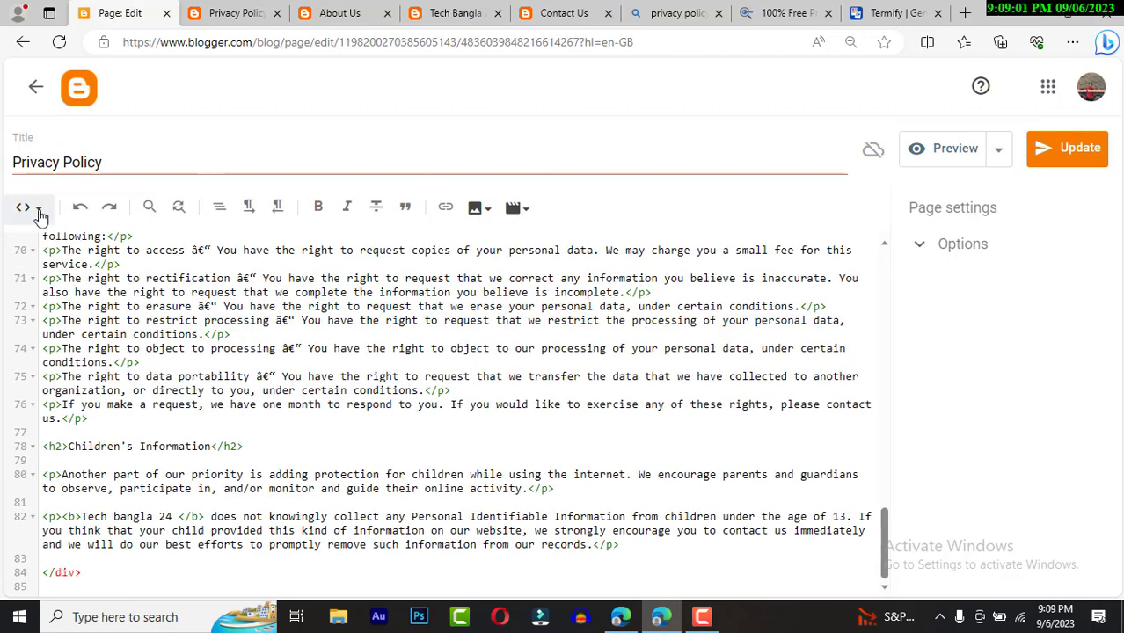
- Switch the Privacy Policy page back to compose view and confirm the change of mode
{"action": "left_click", "coordinate": [39, 211]}
{"action": "left_click", "coordinate": [88, 257]}
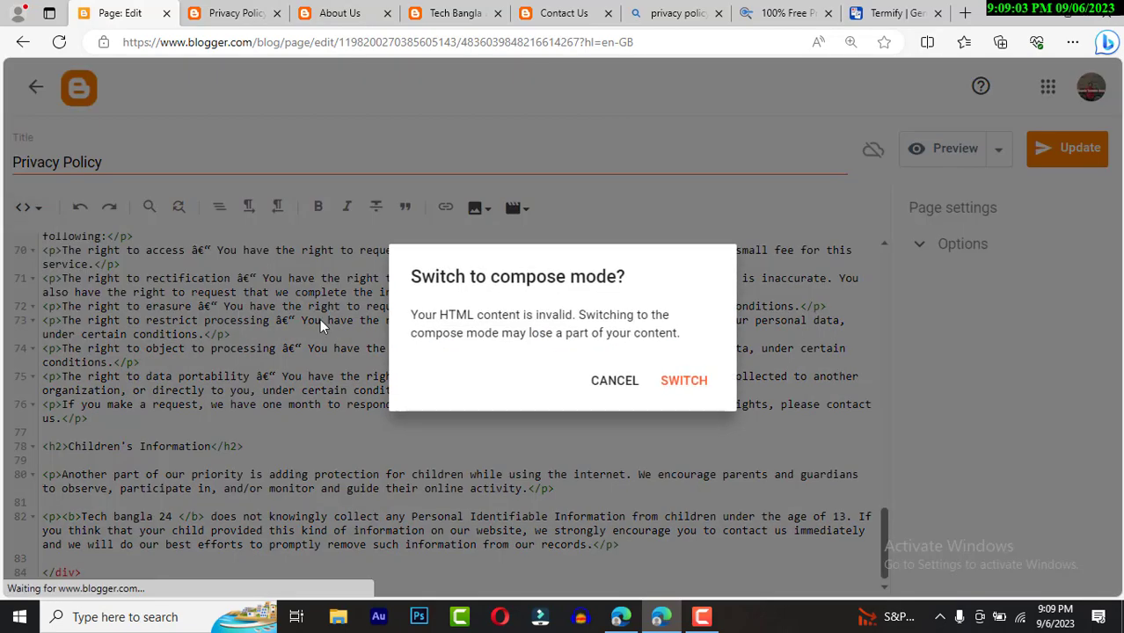
{"action": "left_click", "coordinate": [678, 379]}
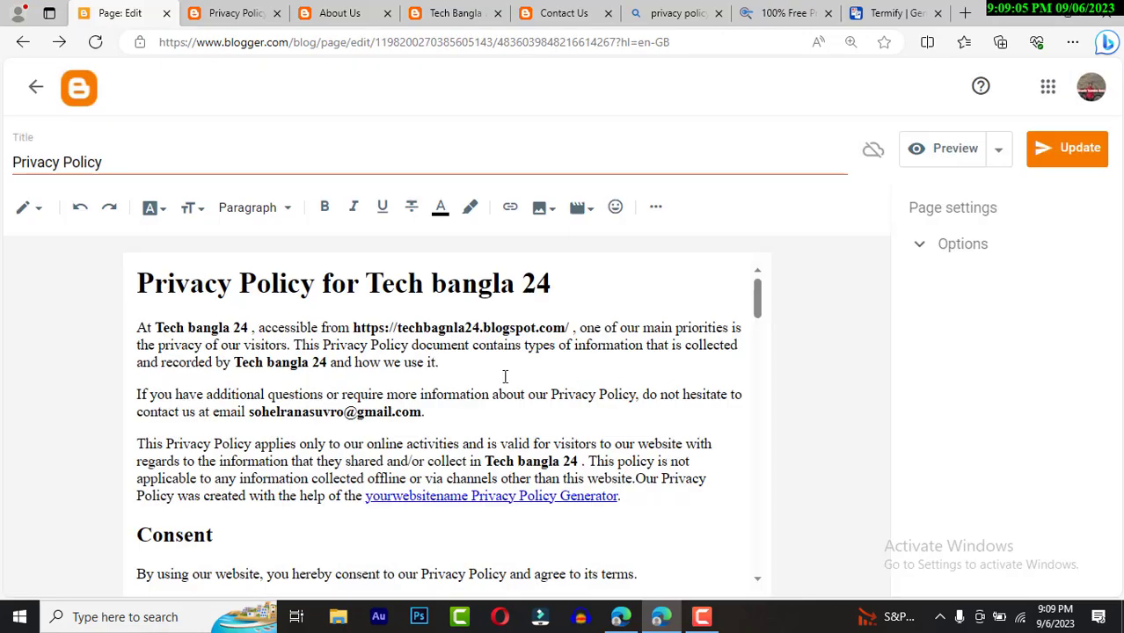
- Look through the formatted privacy policy text and update the published page
{"action": "scroll", "coordinate": [496, 374], "scroll_direction": "down", "scroll_amount": 10}
{"action": "scroll", "coordinate": [492, 373], "scroll_direction": "up", "scroll_amount": 8}
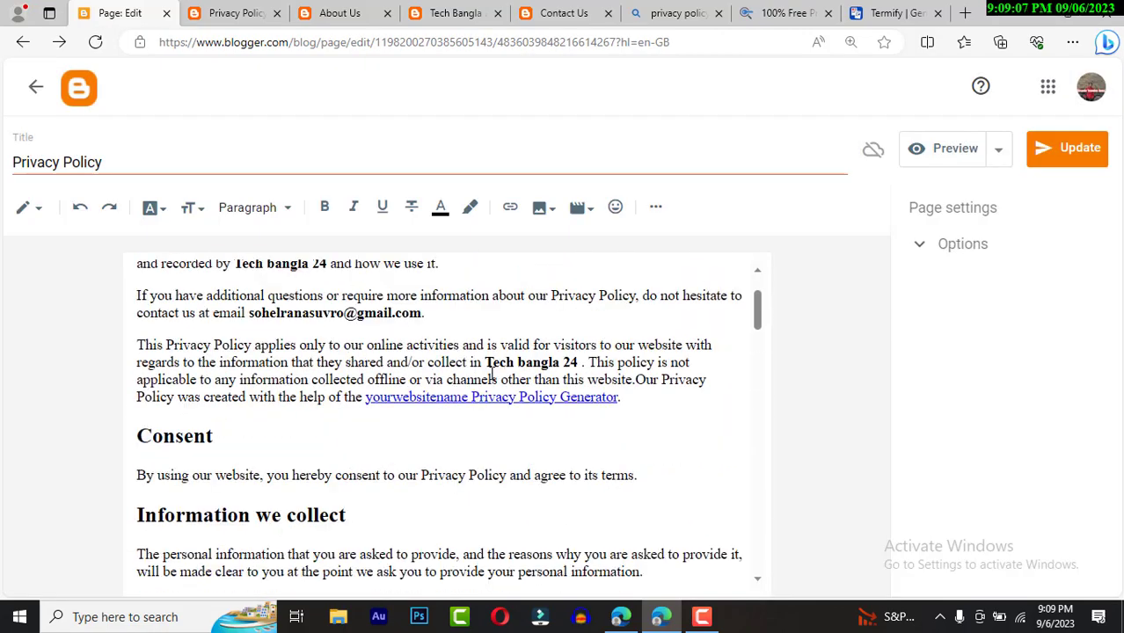
{"action": "scroll", "coordinate": [491, 374], "scroll_direction": "down", "scroll_amount": 12}
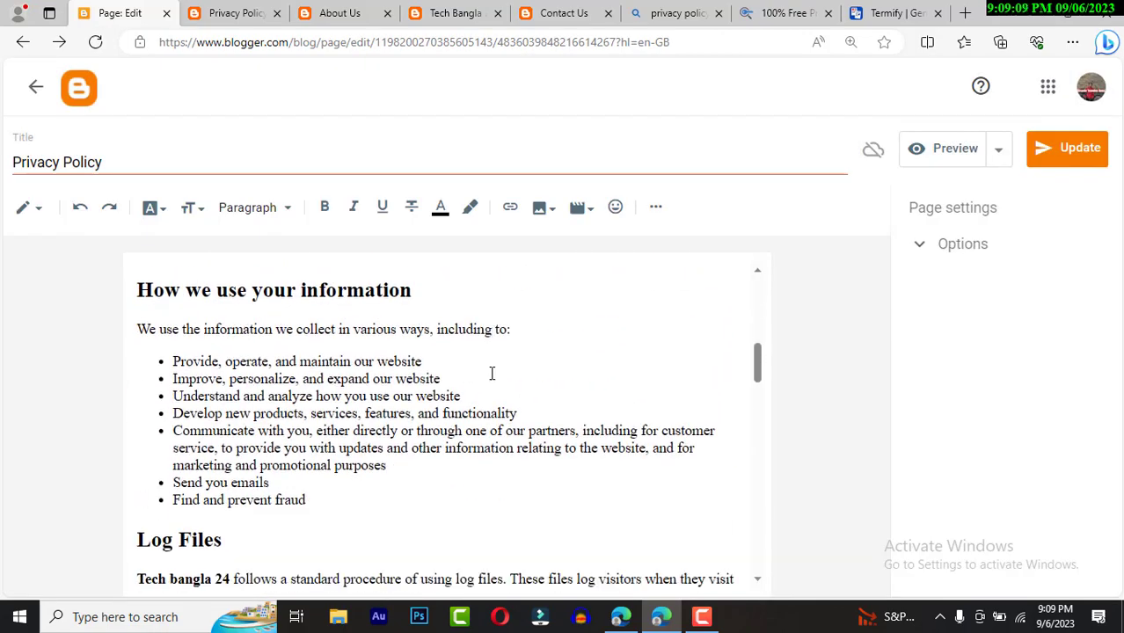
{"action": "scroll", "coordinate": [492, 373], "scroll_direction": "up", "scroll_amount": 3}
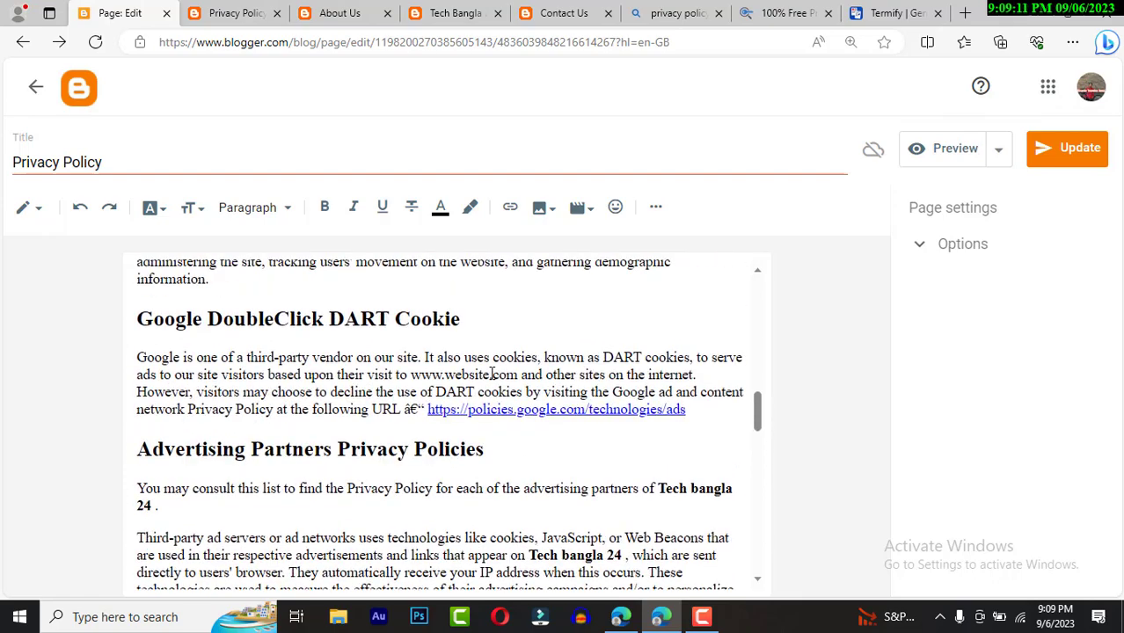
{"action": "scroll", "coordinate": [491, 374], "scroll_direction": "down", "scroll_amount": 5}
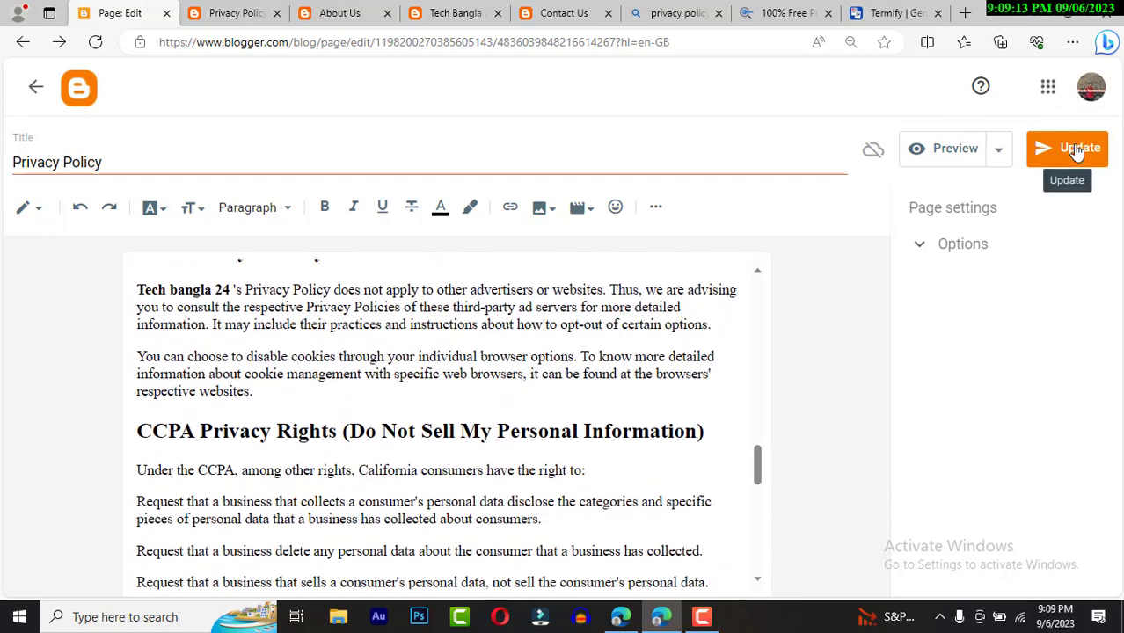
{"action": "left_click", "coordinate": [1078, 151]}
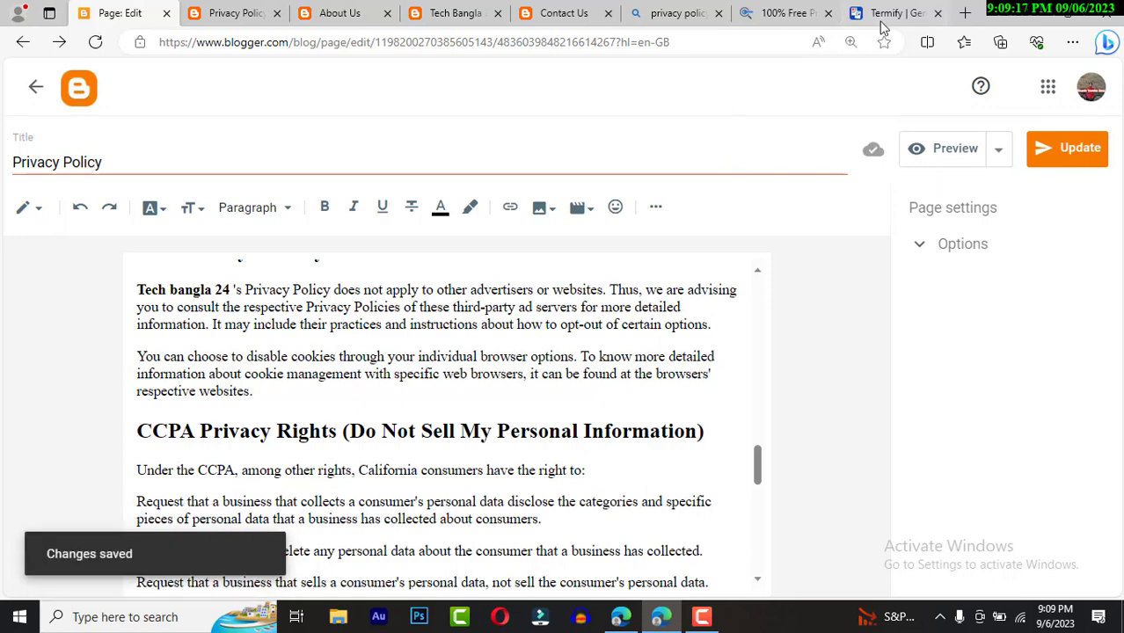
- Return to the Privacy Policy Generator browser tab and search the web for a terms and conditions generator
{"action": "left_click", "coordinate": [773, 16]}
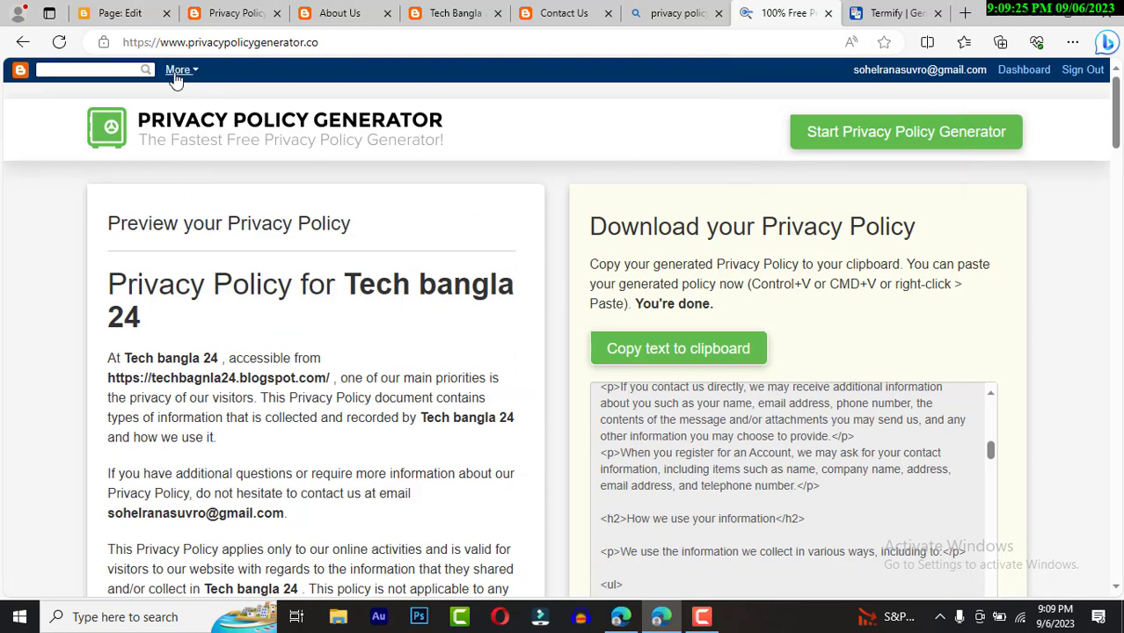
{"action": "left_click", "coordinate": [19, 69]}
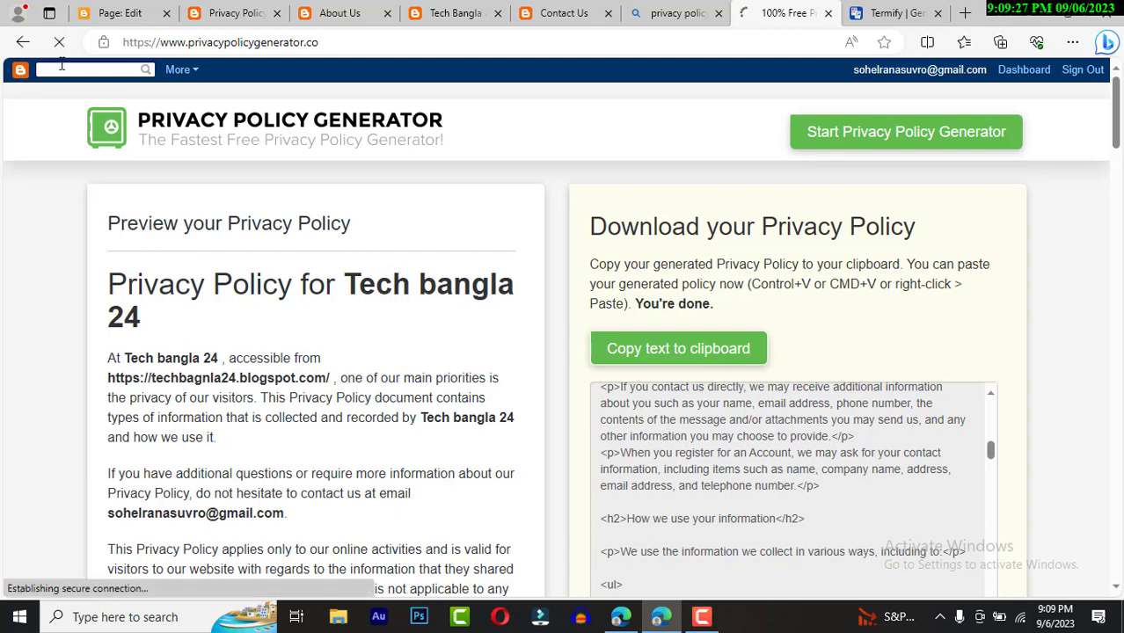
{"action": "left_click", "coordinate": [376, 42]}
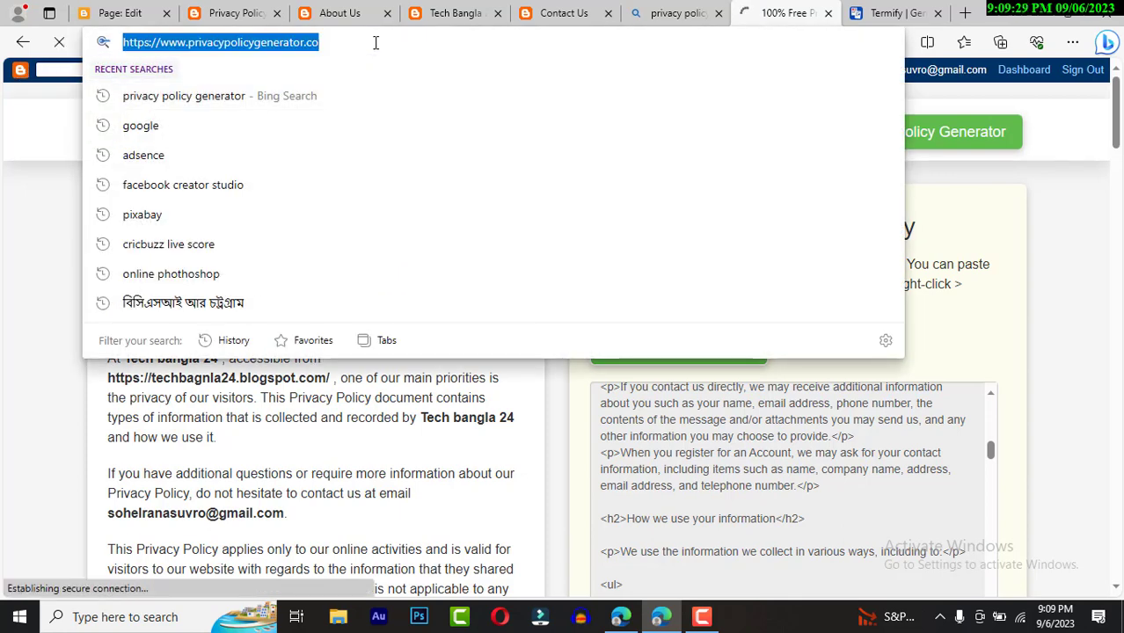
{"action": "type", "text": "tr"}
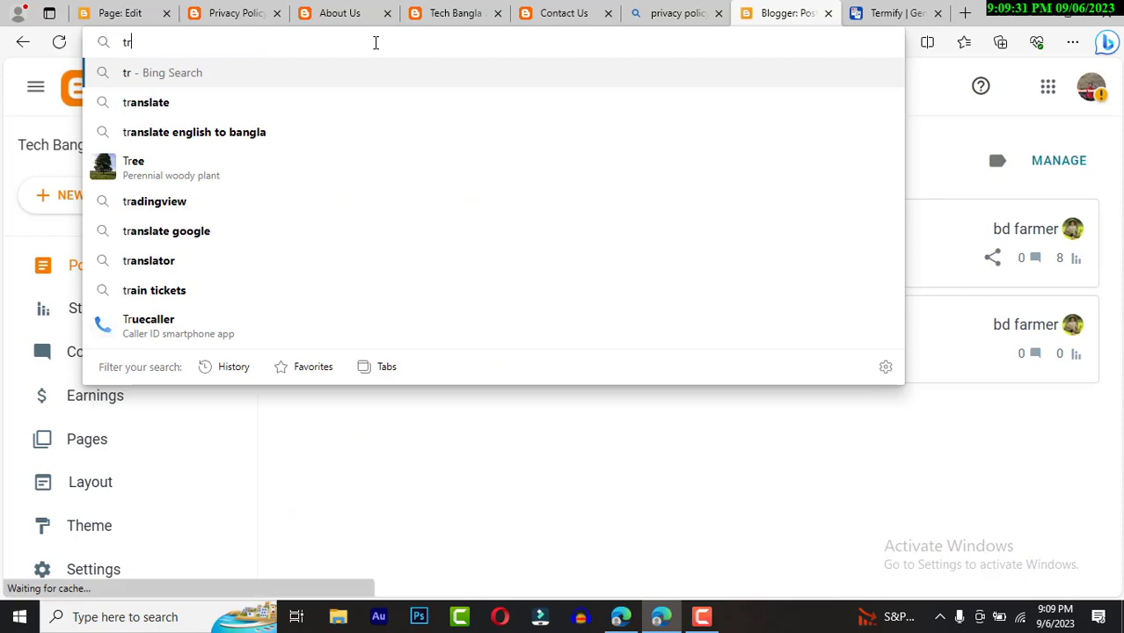
{"action": "type", "text": "ams and"}
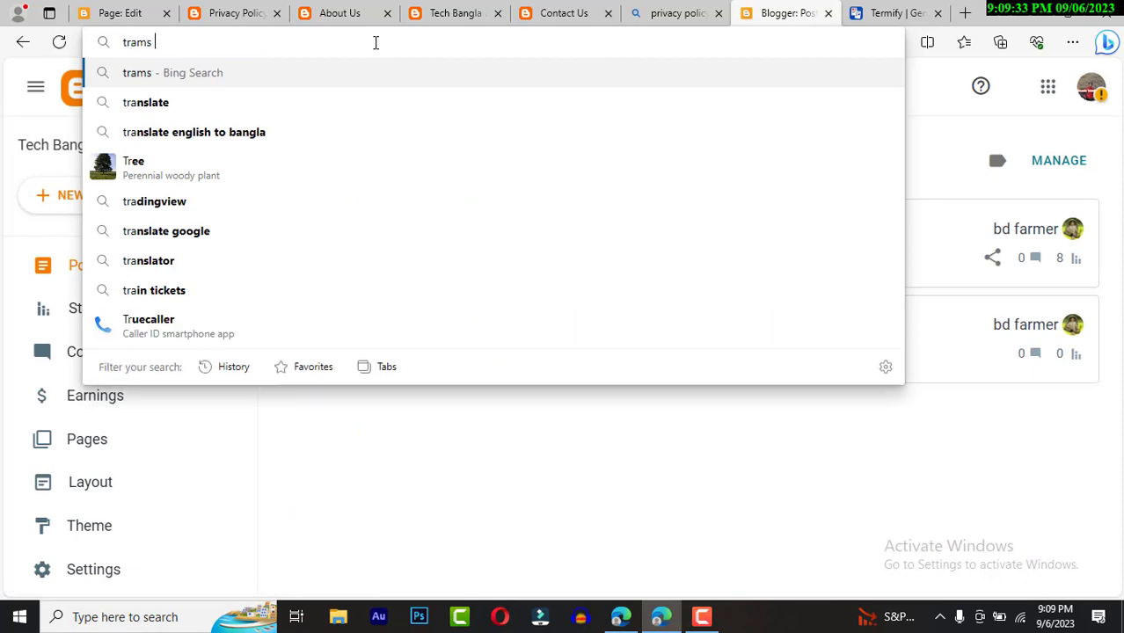
{"action": "type", "text": " c"}
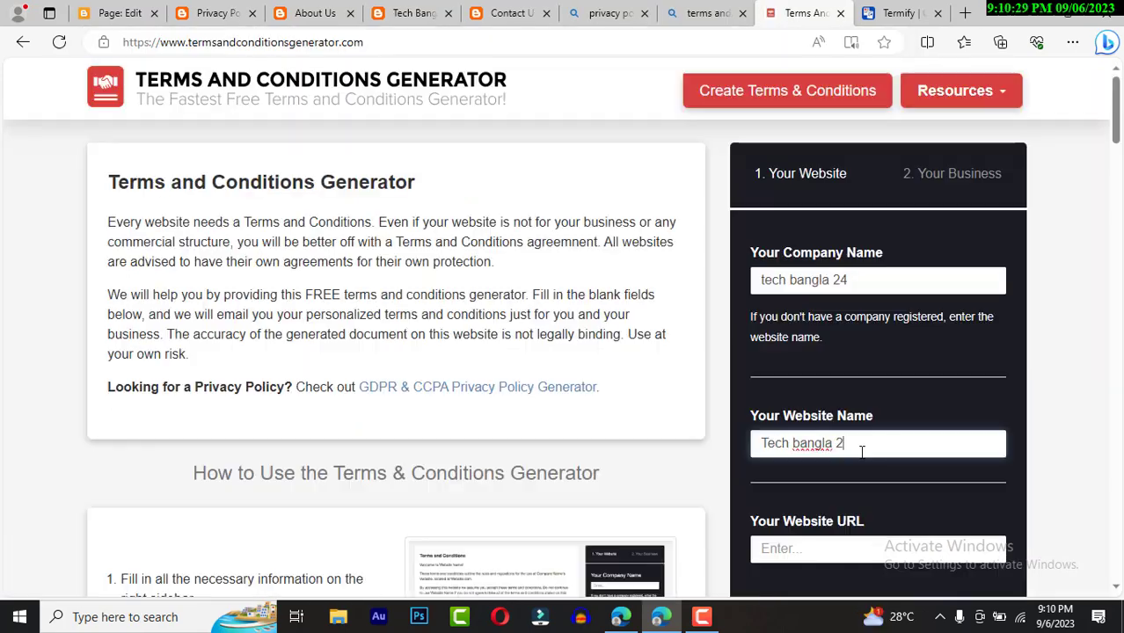
{"action": "scroll", "coordinate": [862, 451], "scroll_direction": "down", "scroll_amount": 2}
{"action": "left_click", "coordinate": [851, 390]}
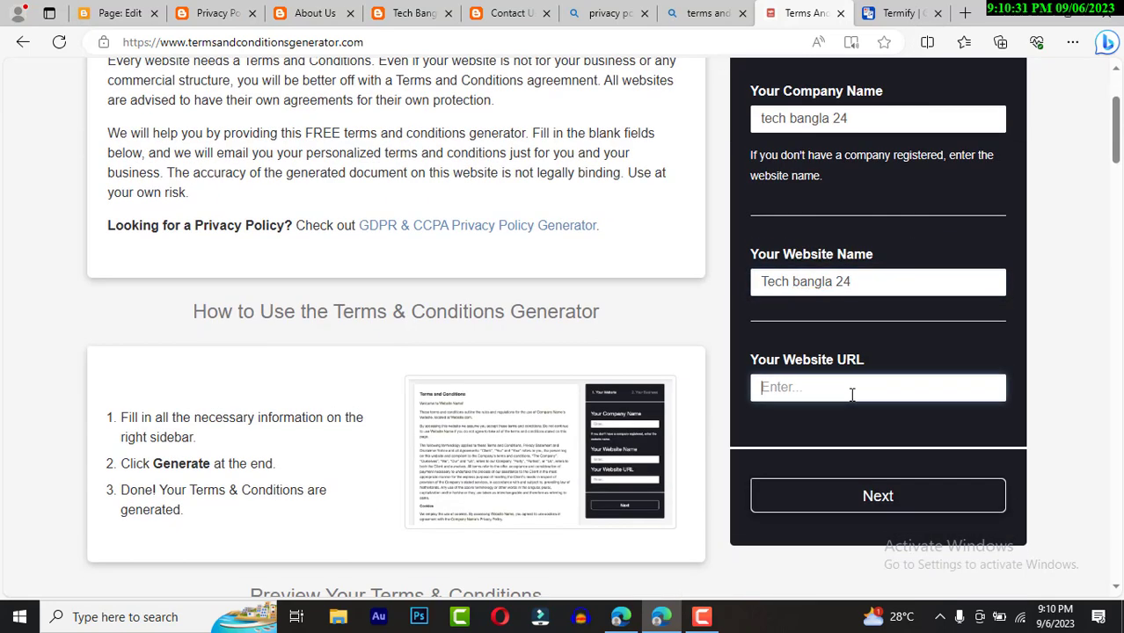
{"action": "left_click", "coordinate": [414, 13]}
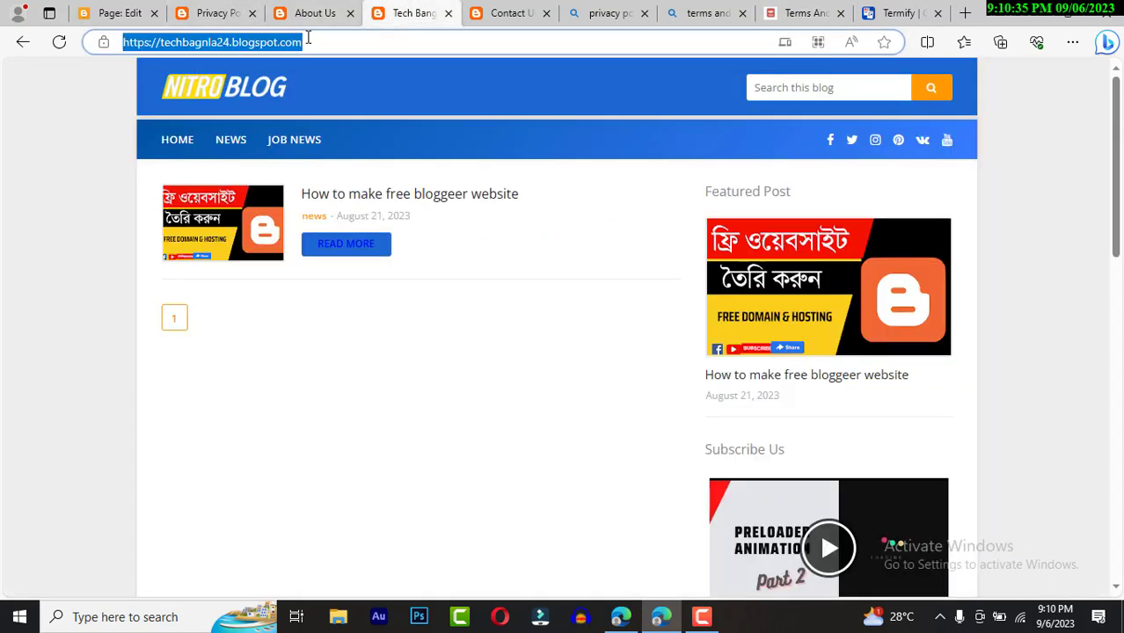
{"action": "left_click", "coordinate": [802, 13]}
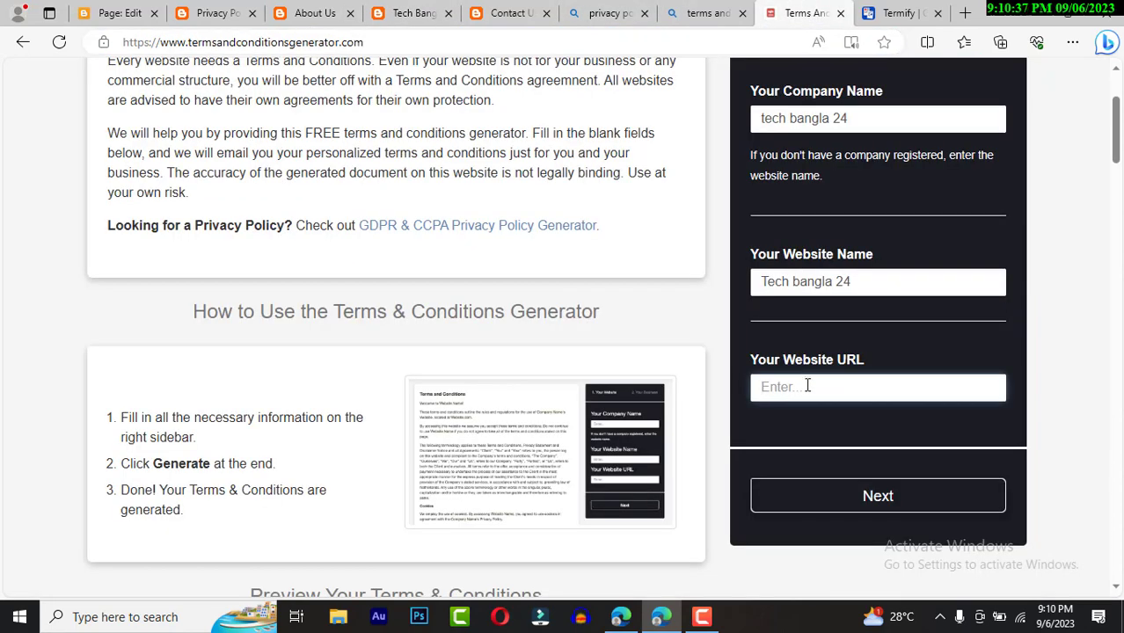
{"action": "type", "text": "https://techbagnla24.blogspot.com/"}
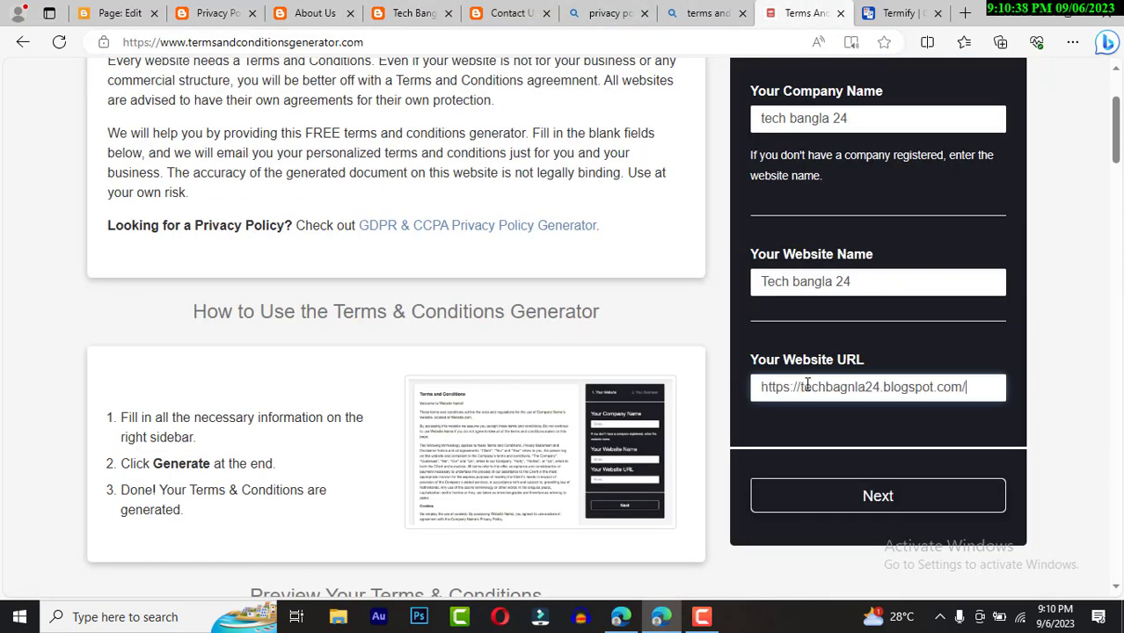
{"action": "left_click", "coordinate": [900, 489]}
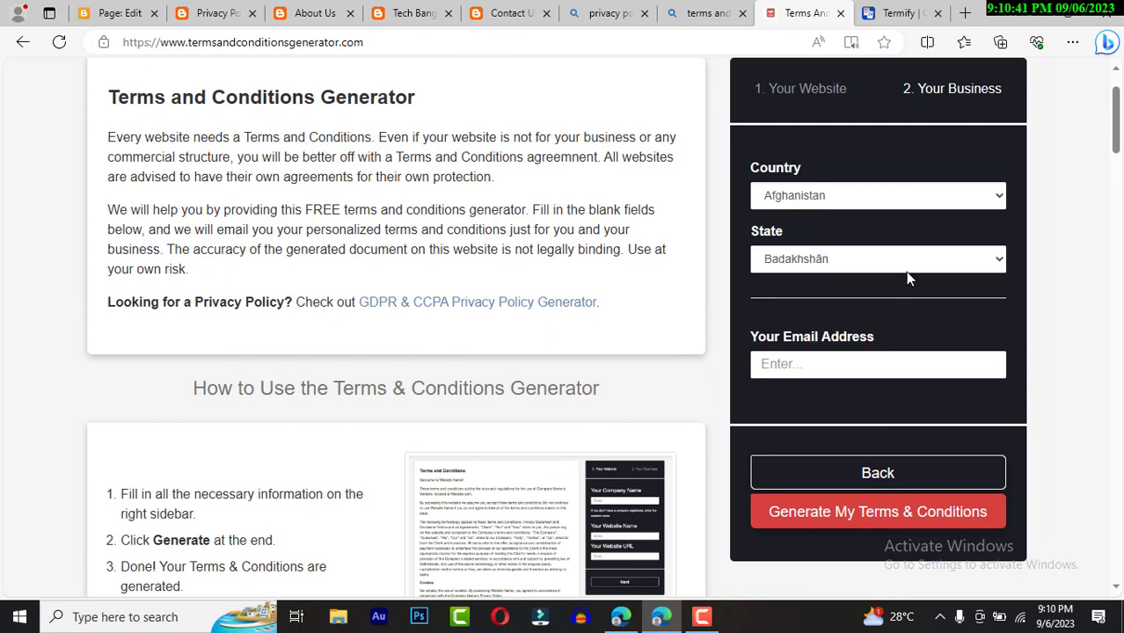
- Set the country to Bangladesh, fill in the contact e-mail address, and generate the terms and conditions
{"action": "left_click", "coordinate": [971, 196]}
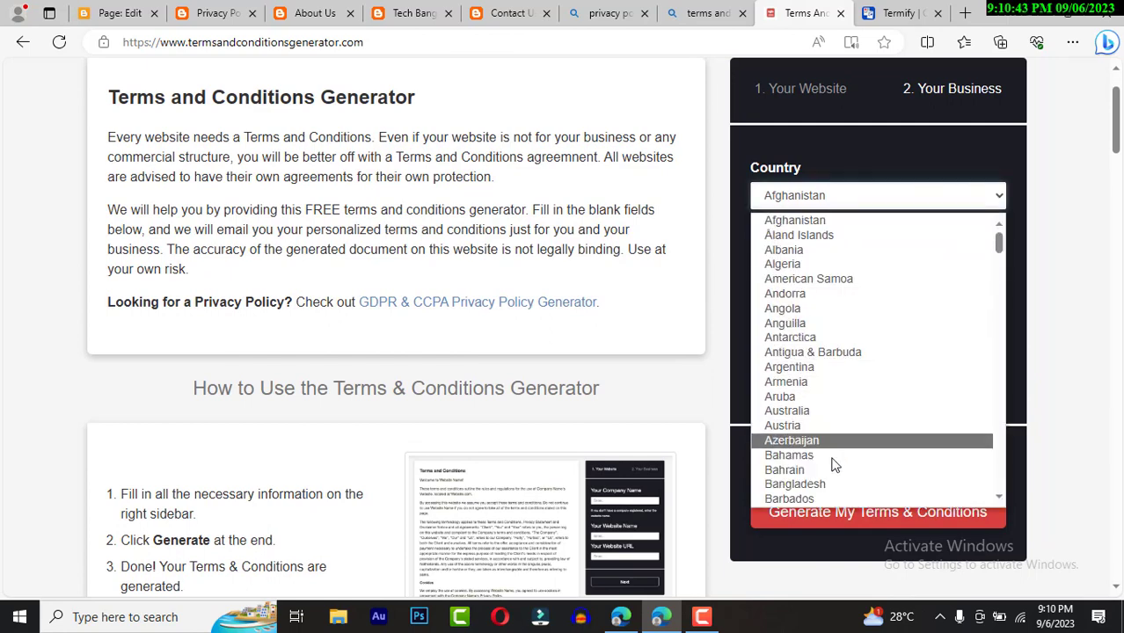
{"action": "left_click", "coordinate": [825, 484]}
{"action": "left_click", "coordinate": [895, 300]}
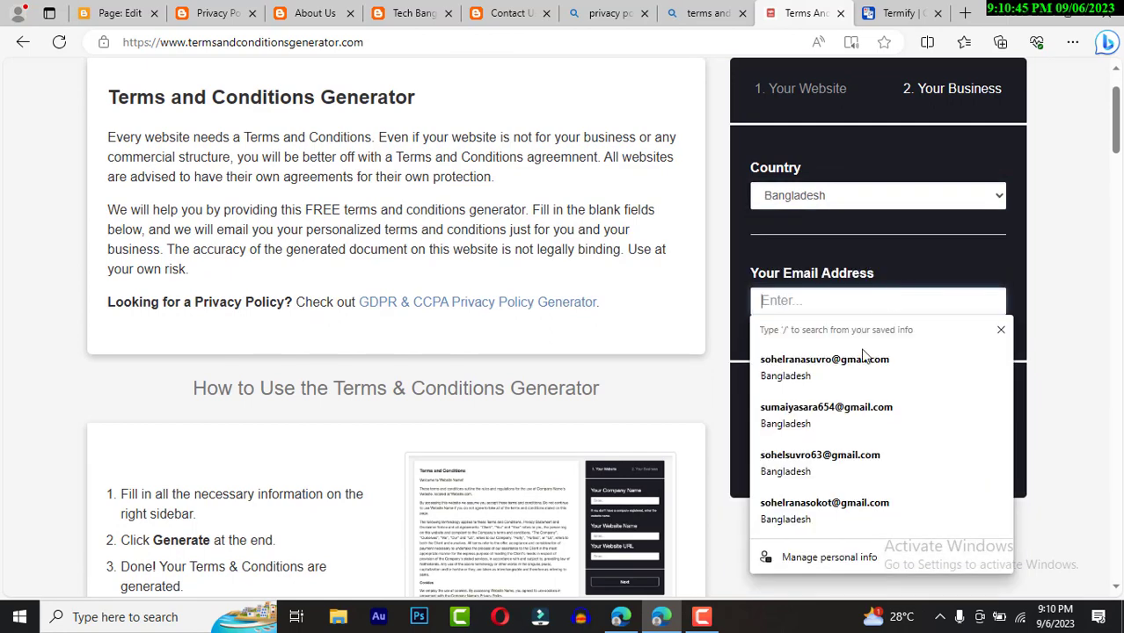
{"action": "left_click", "coordinate": [836, 380]}
{"action": "scroll", "coordinate": [874, 343], "scroll_direction": "down", "scroll_amount": 2}
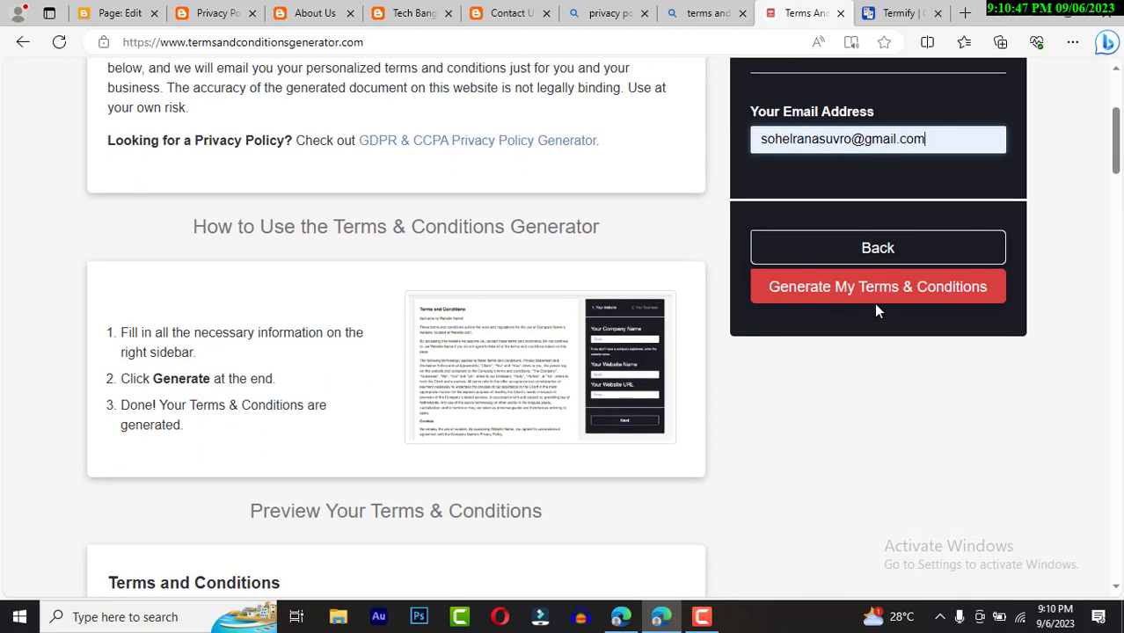
{"action": "left_click", "coordinate": [872, 307]}
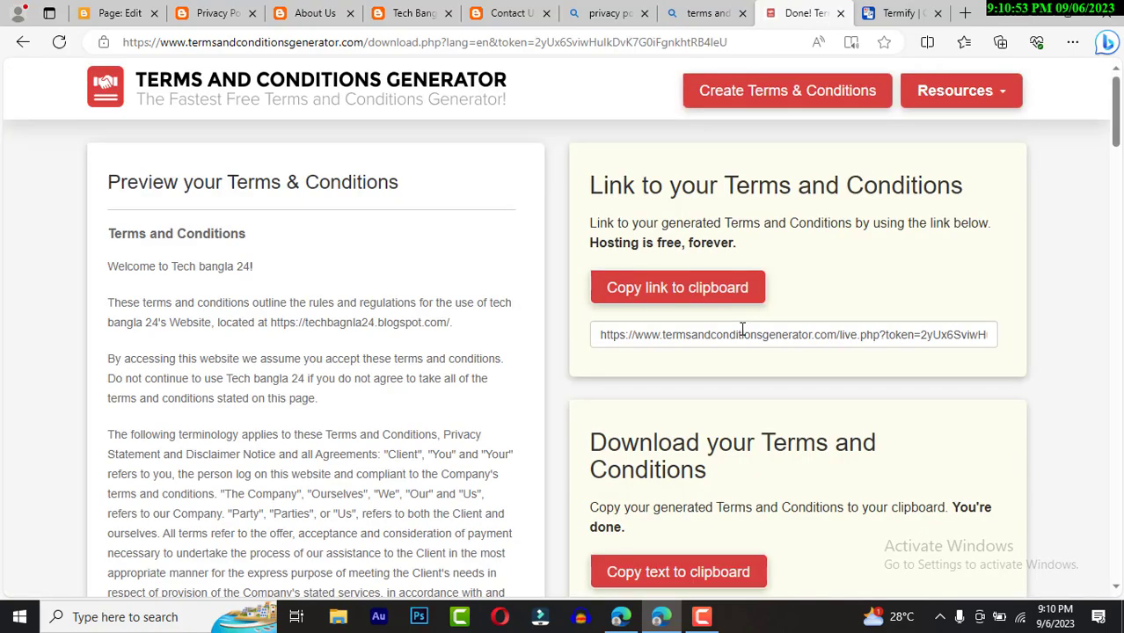
- Copy the generated Terms and Conditions text to the clipboard
{"action": "scroll", "coordinate": [742, 328], "scroll_direction": "down", "scroll_amount": 3}
{"action": "left_click", "coordinate": [678, 338]}
{"action": "scroll", "coordinate": [679, 341], "scroll_direction": "up", "scroll_amount": 3}
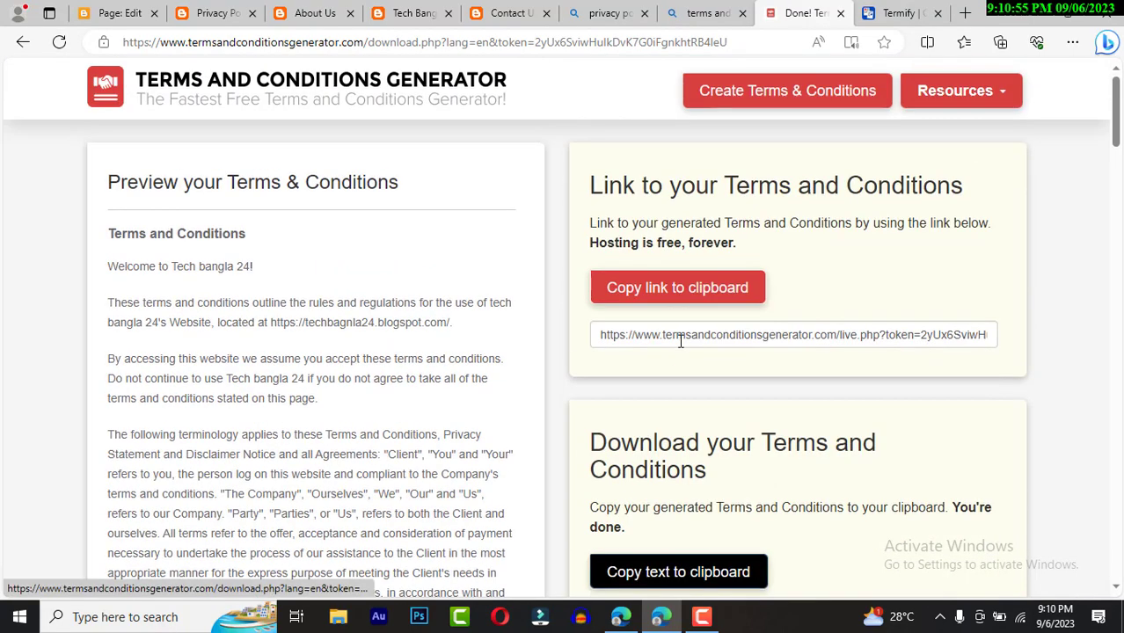
{"action": "scroll", "coordinate": [680, 341], "scroll_direction": "down", "scroll_amount": 3}
{"action": "left_click", "coordinate": [753, 345]}
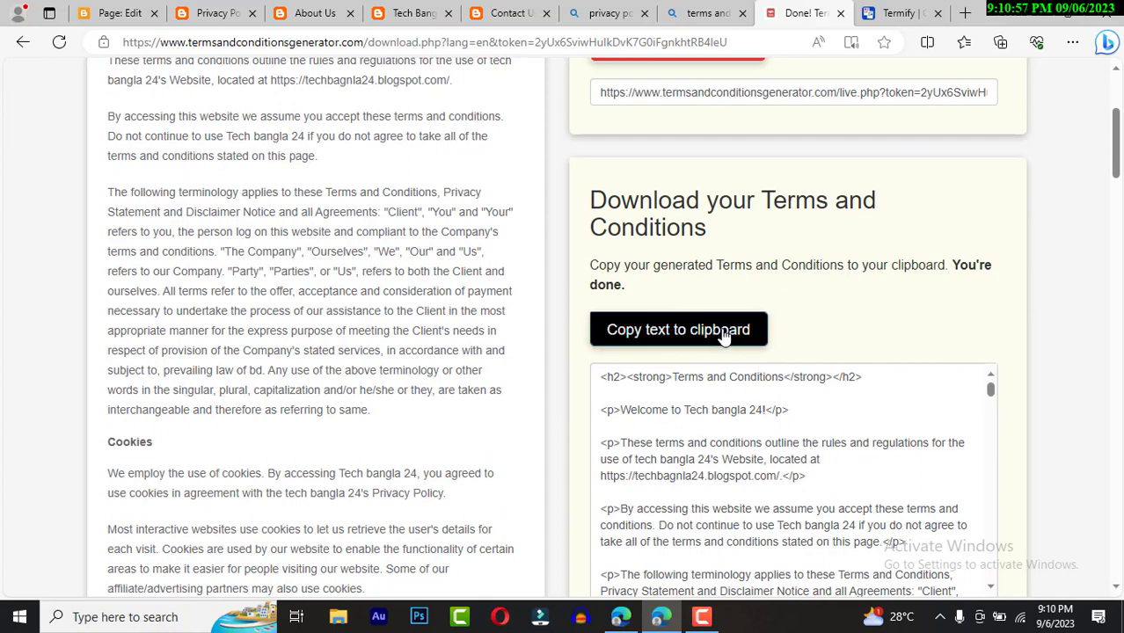
- Return to the Blogger tab and open the Trams And Condition page from the blog's pages for editing
{"action": "left_click", "coordinate": [121, 14]}
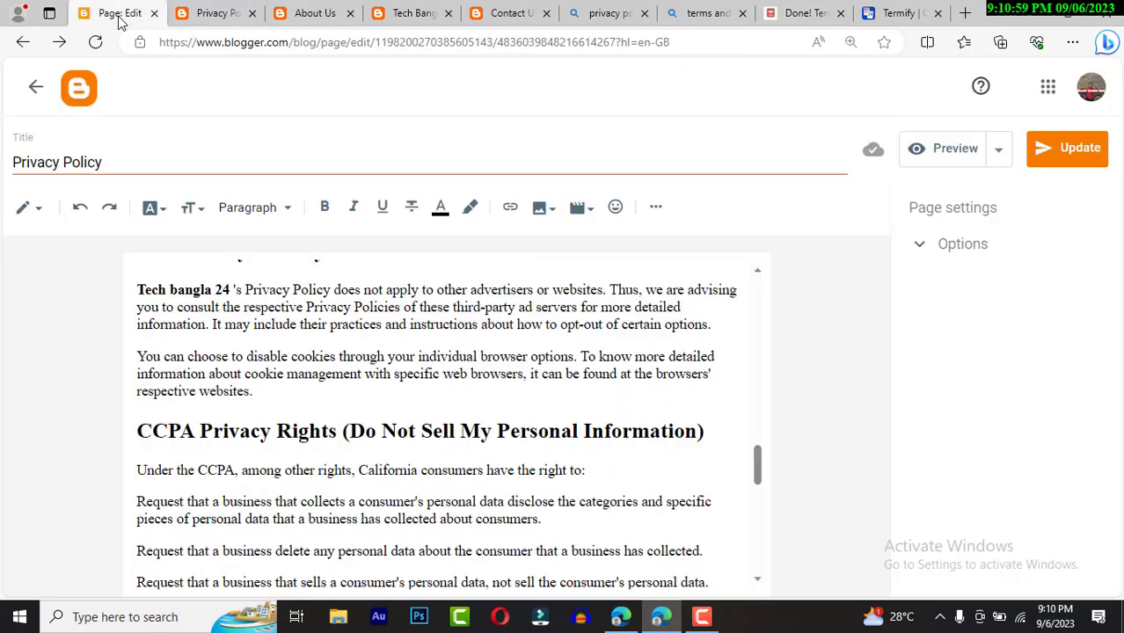
{"action": "left_click", "coordinate": [81, 104]}
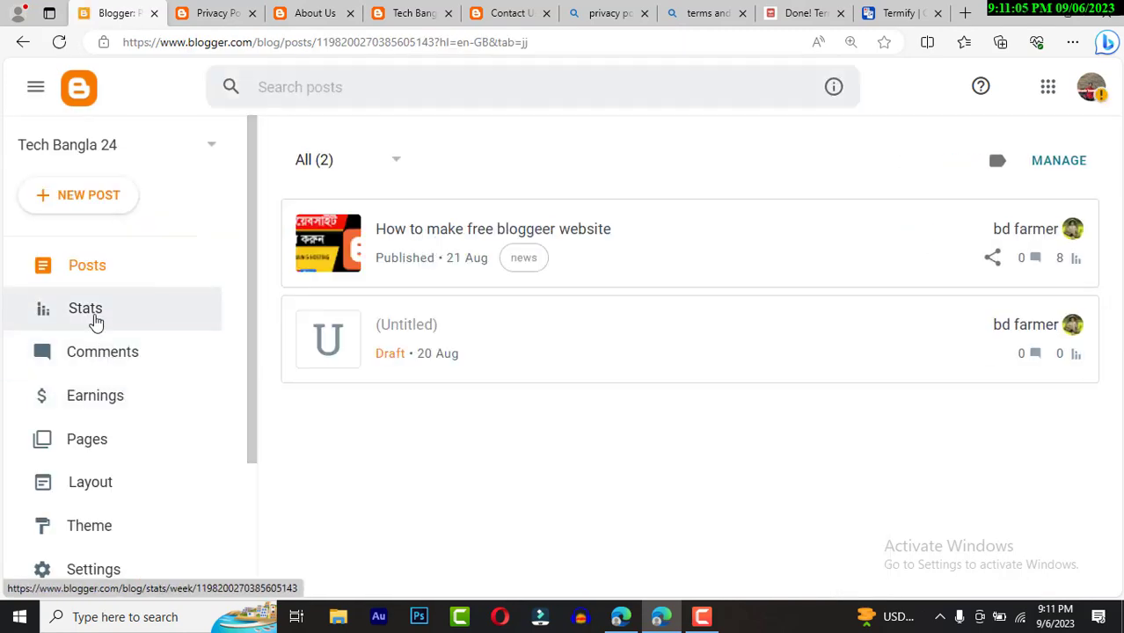
{"action": "left_click", "coordinate": [98, 444]}
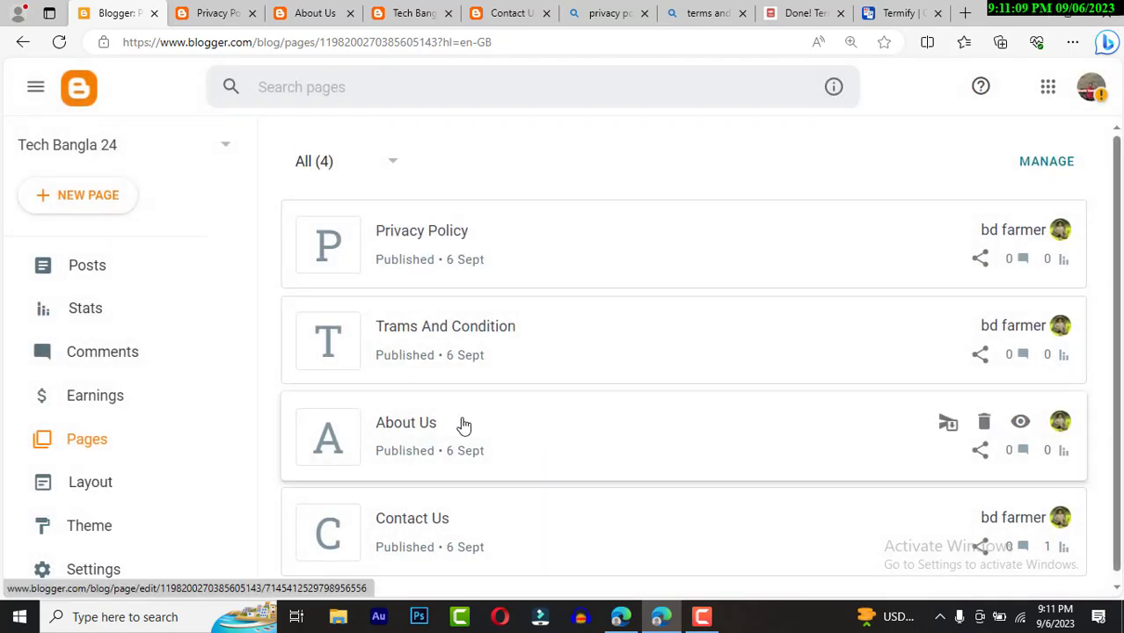
{"action": "left_click", "coordinate": [632, 354]}
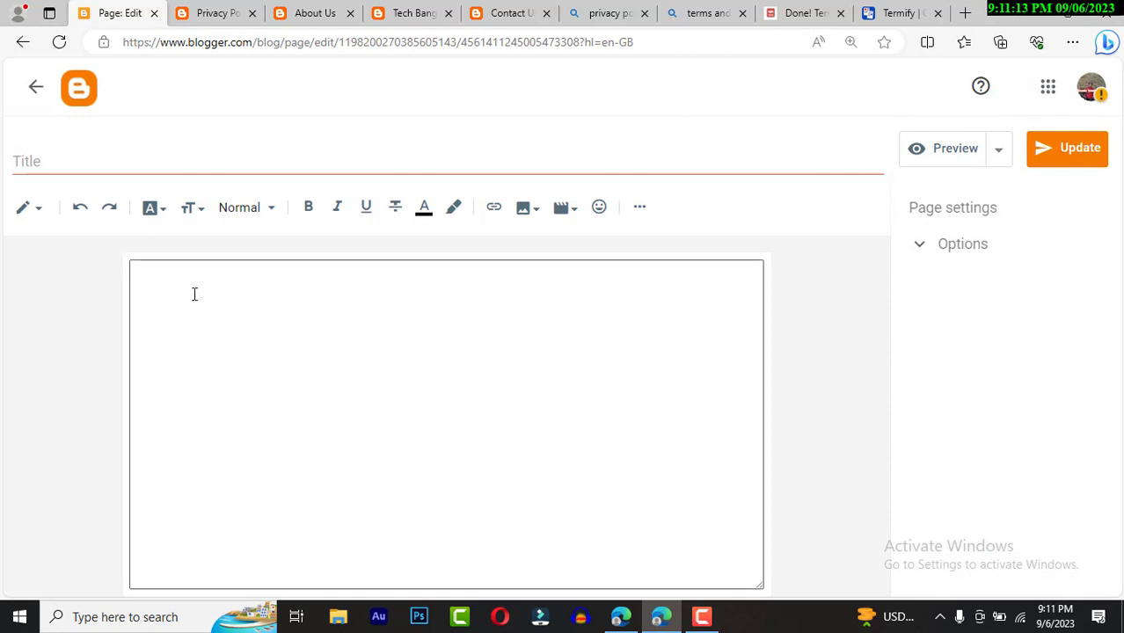
- Switch the Trams And Condition page to HTML view and replace its content with the copied terms and conditions code
{"action": "left_click", "coordinate": [42, 211]}
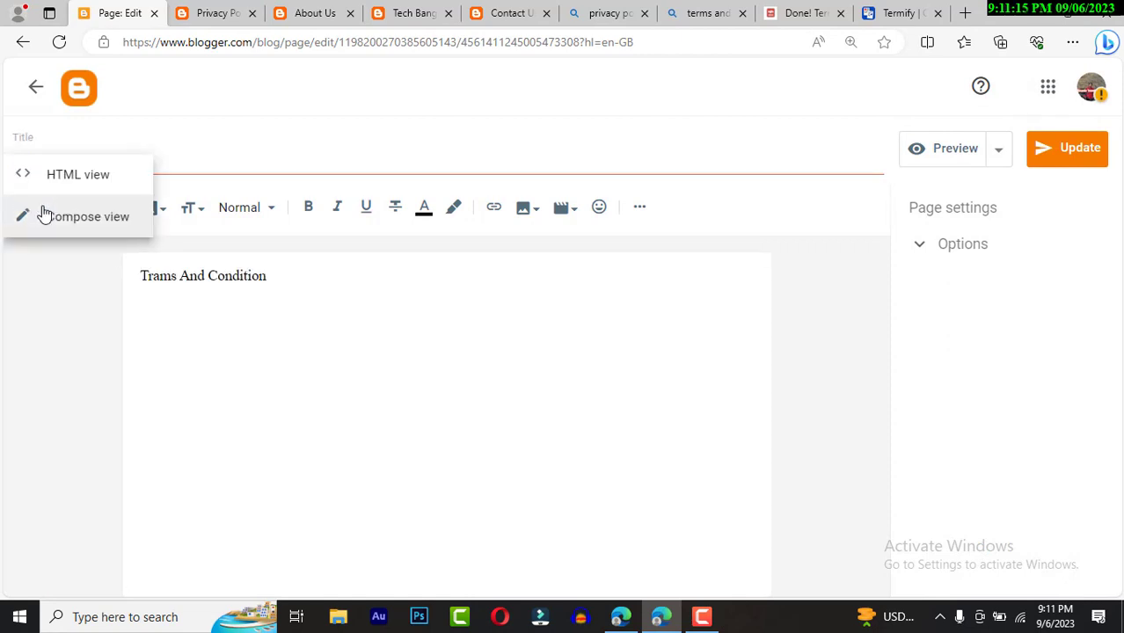
{"action": "left_click", "coordinate": [79, 176]}
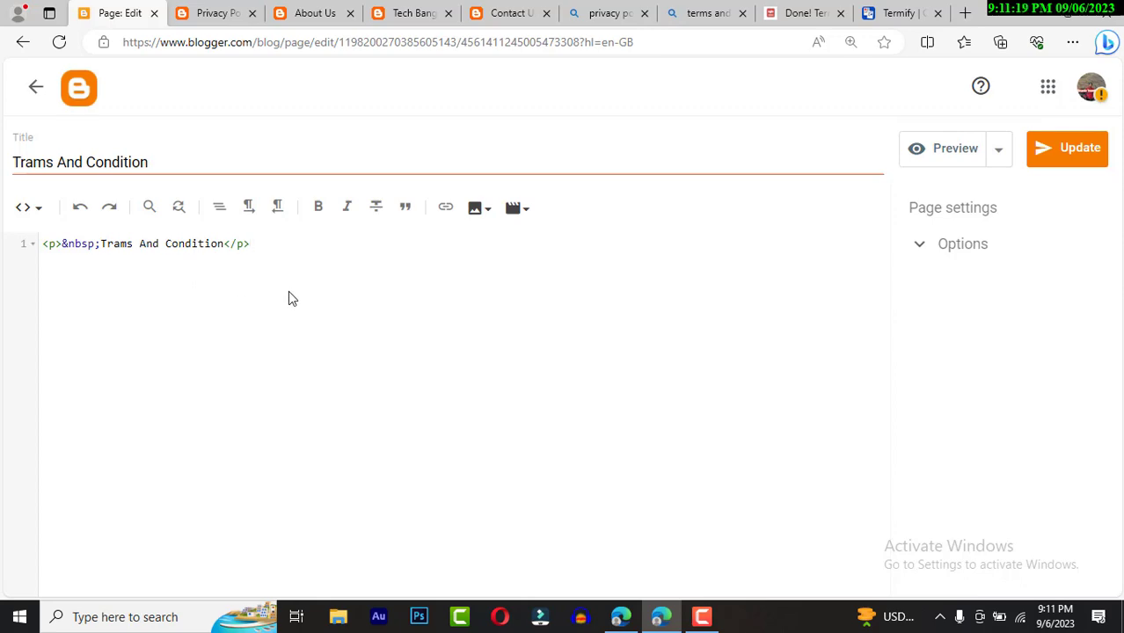
{"action": "key", "text": "ctrl+a"}
{"action": "key", "text": "ctrl+v"}
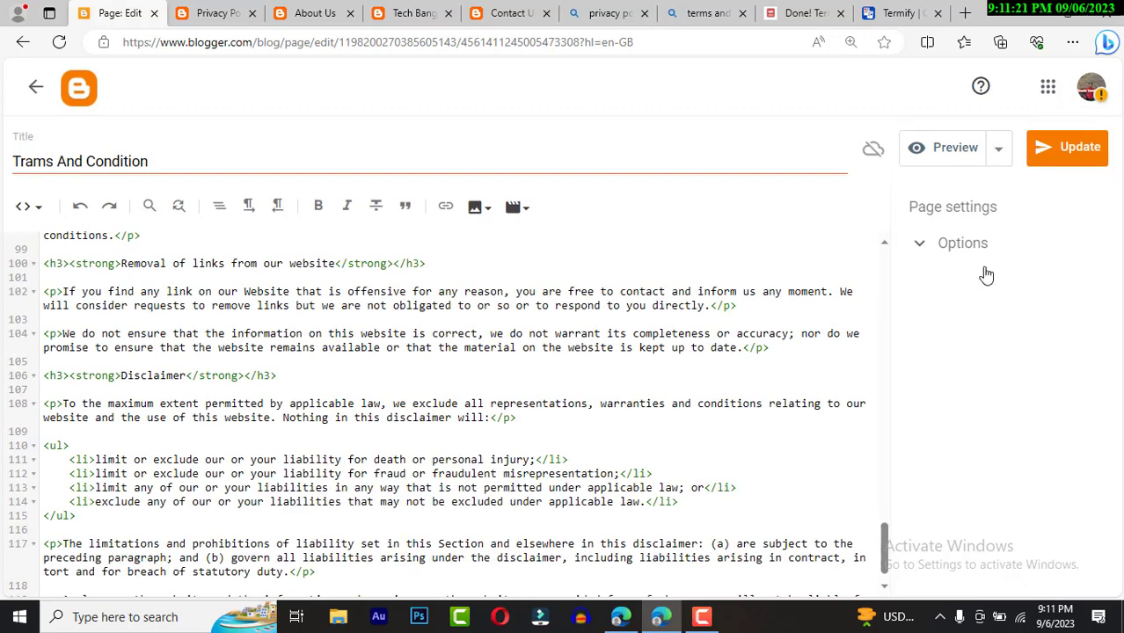
- Switch the Trams And Condition page back to compose view, check the formatted text, and update the published page
{"action": "left_click", "coordinate": [26, 207]}
{"action": "left_click", "coordinate": [78, 255]}
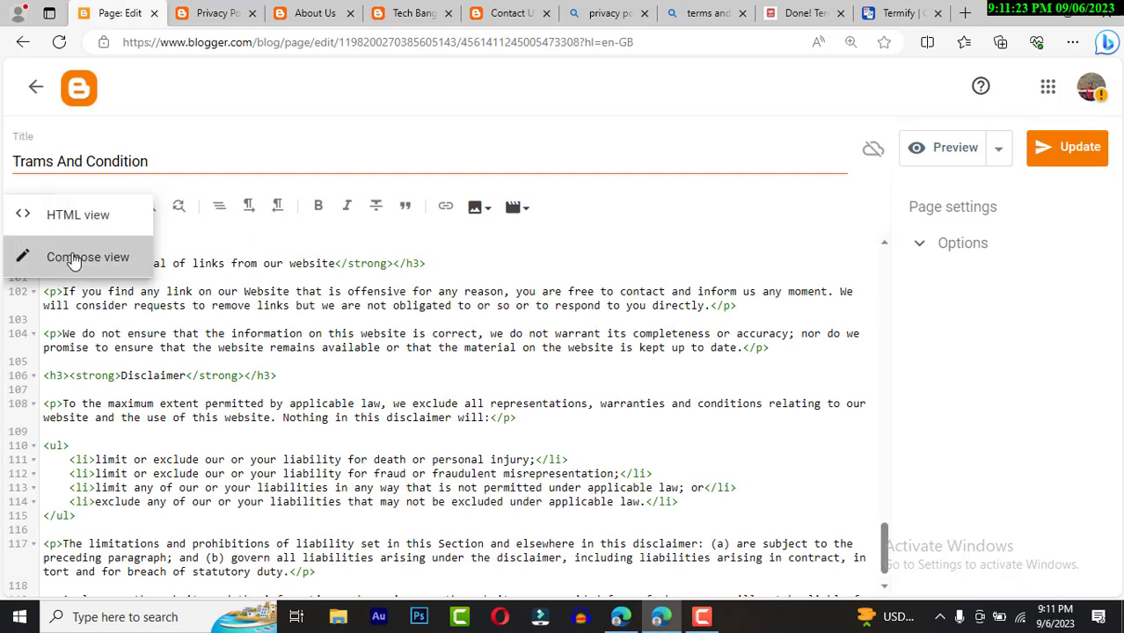
{"action": "scroll", "coordinate": [409, 317], "scroll_direction": "down", "scroll_amount": 3}
{"action": "scroll", "coordinate": [409, 317], "scroll_direction": "up", "scroll_amount": 4}
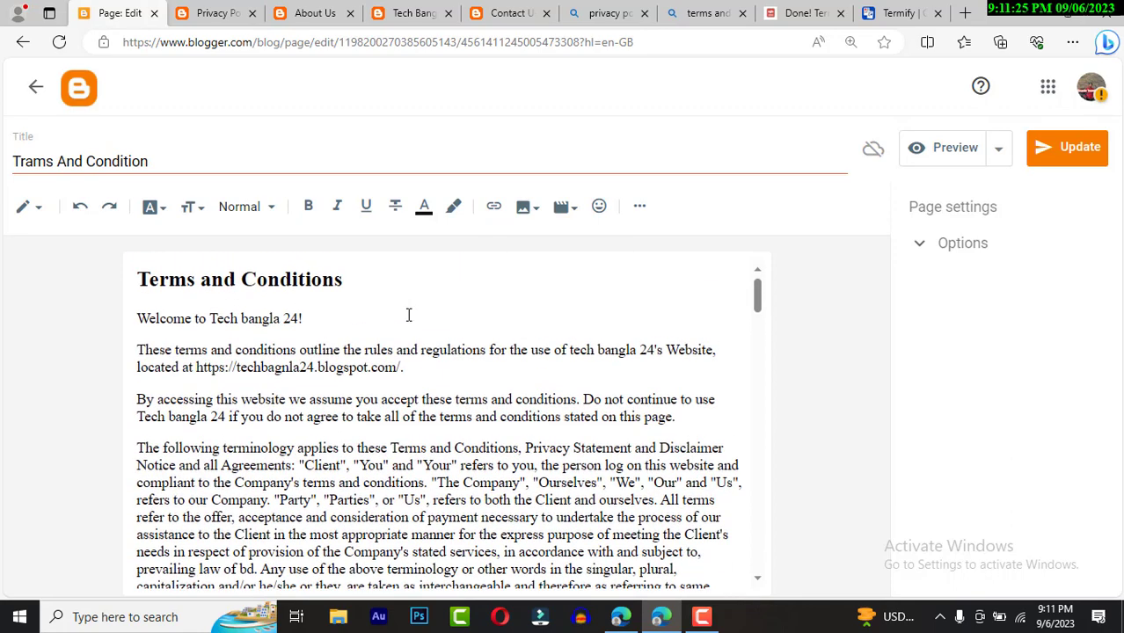
{"action": "left_click", "coordinate": [1090, 157]}
- Reload the blog's home page in its browser tab and test the Trams And Condition link in the footer
{"action": "left_click", "coordinate": [423, 8]}
{"action": "left_click", "coordinate": [180, 100]}
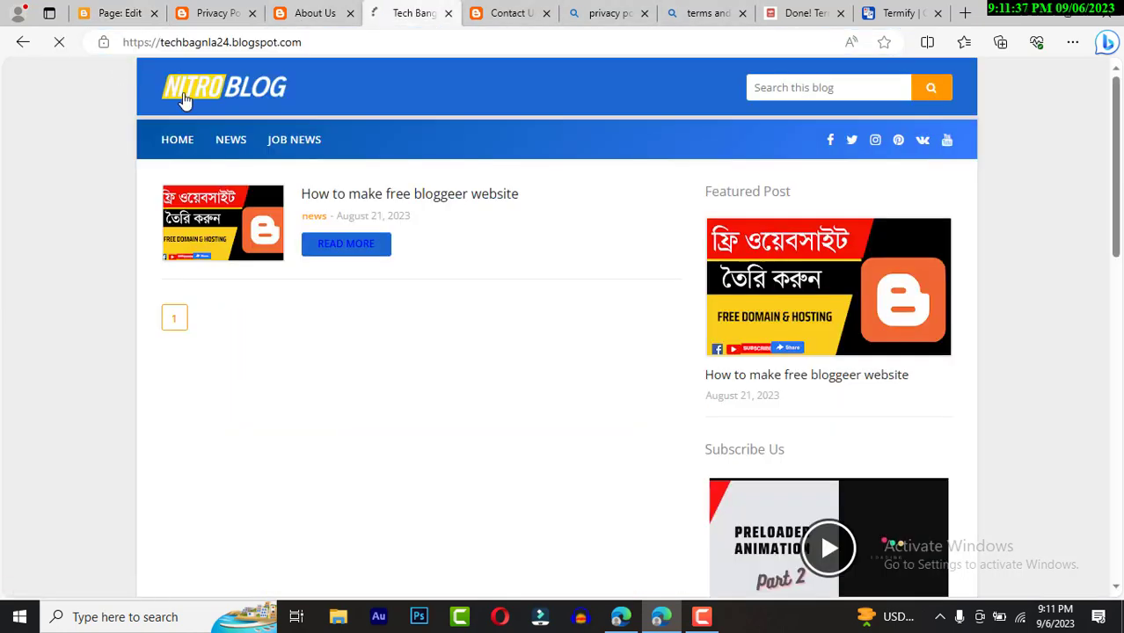
{"action": "scroll", "coordinate": [841, 267], "scroll_direction": "down", "scroll_amount": 6}
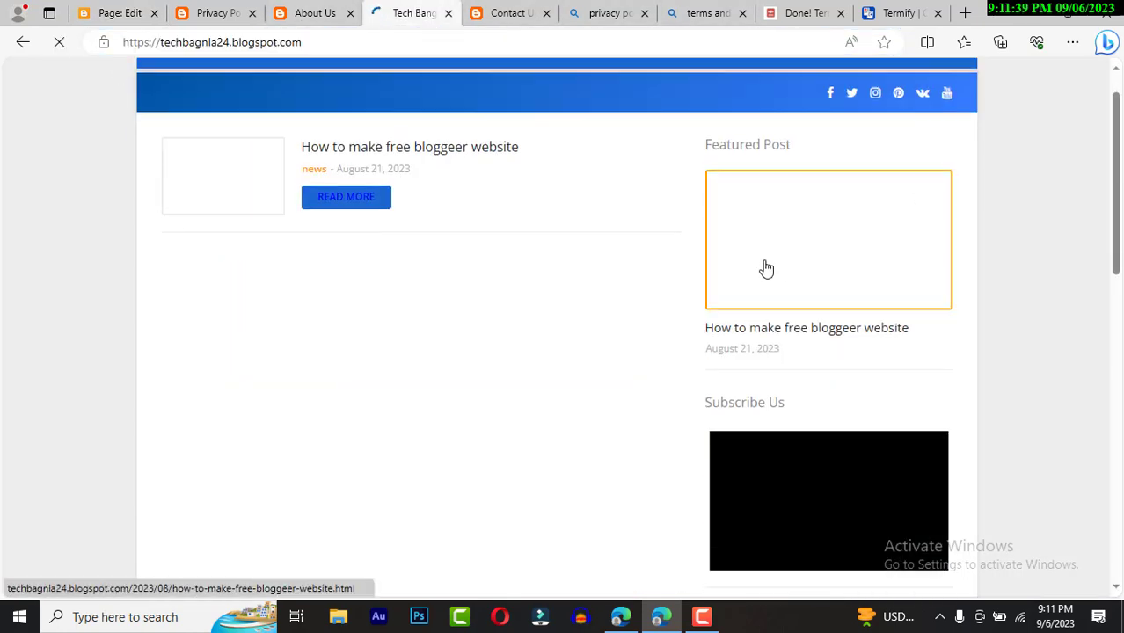
{"action": "scroll", "coordinate": [766, 268], "scroll_direction": "down", "scroll_amount": 4}
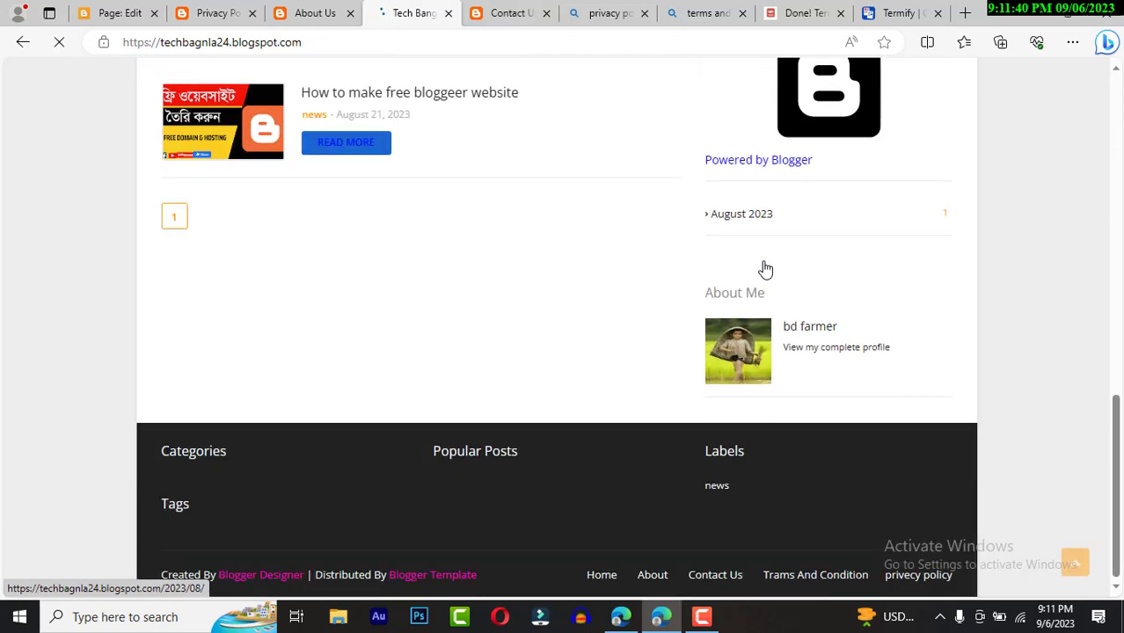
{"action": "left_click", "coordinate": [831, 575]}
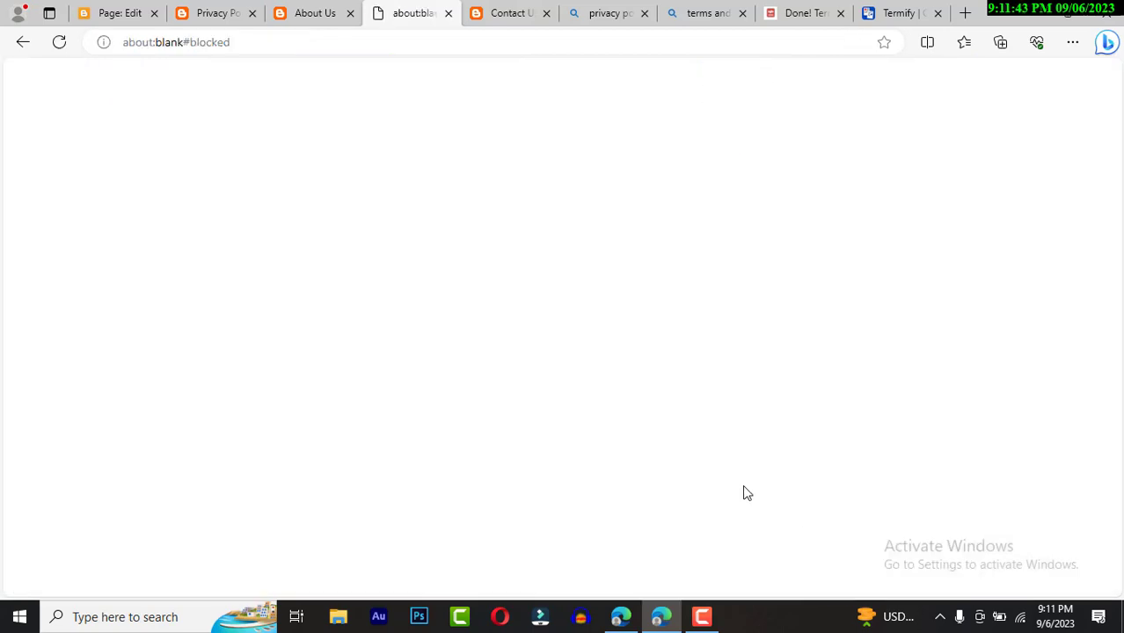
- Go to the open About Us page and test the Privacy Policy link in its footer
{"action": "left_click", "coordinate": [307, 16]}
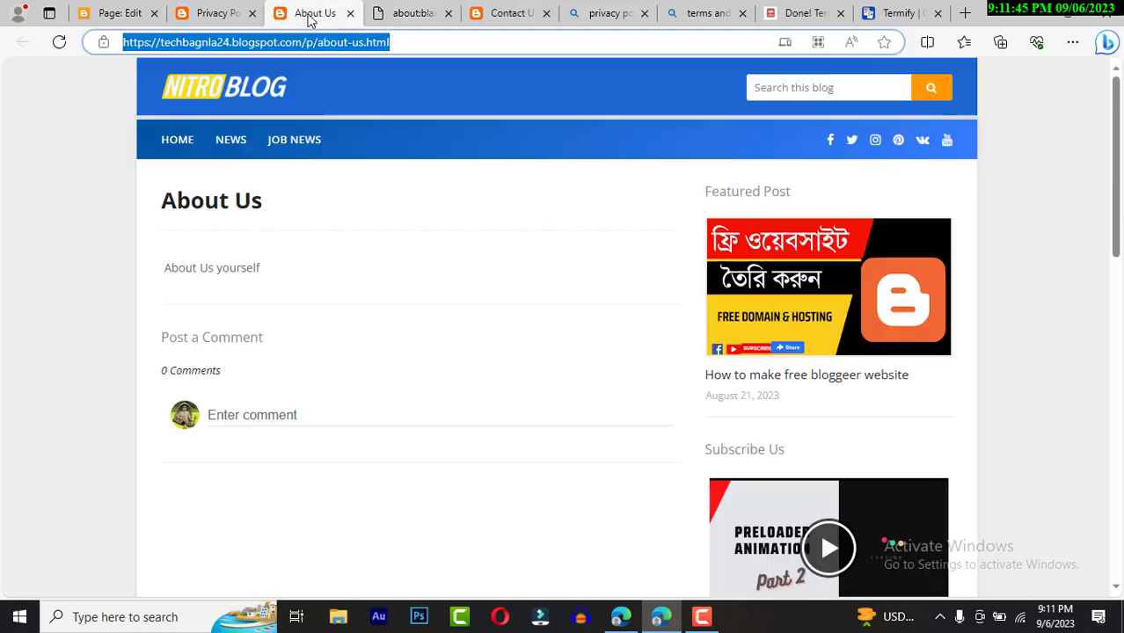
{"action": "scroll", "coordinate": [655, 492], "scroll_direction": "down", "scroll_amount": 1}
{"action": "scroll", "coordinate": [666, 491], "scroll_direction": "down", "scroll_amount": 3}
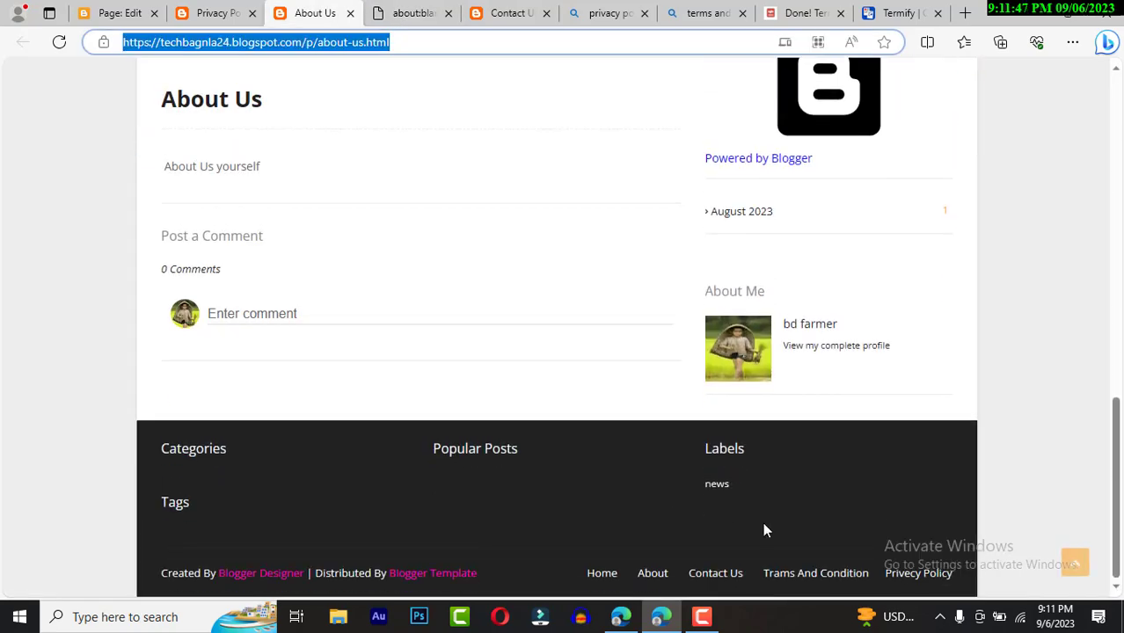
{"action": "left_click", "coordinate": [908, 579]}
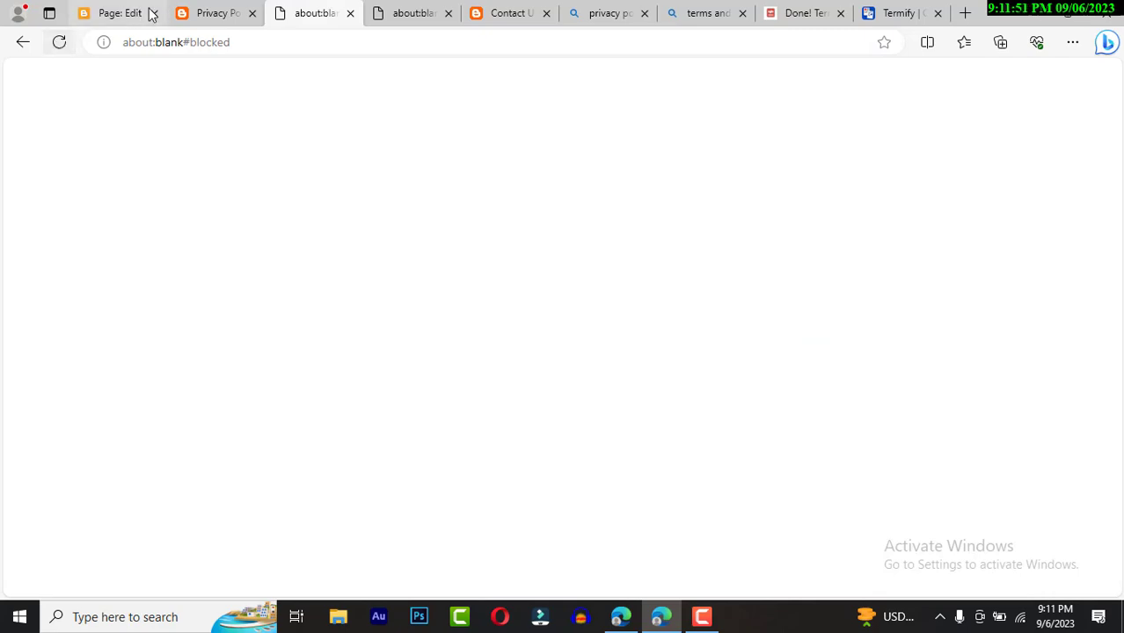
- Go to the open Privacy Policy page, test its Contact Us footer link, and check the footer menu again
{"action": "left_click", "coordinate": [180, 12]}
{"action": "scroll", "coordinate": [720, 495], "scroll_direction": "down", "scroll_amount": 10}
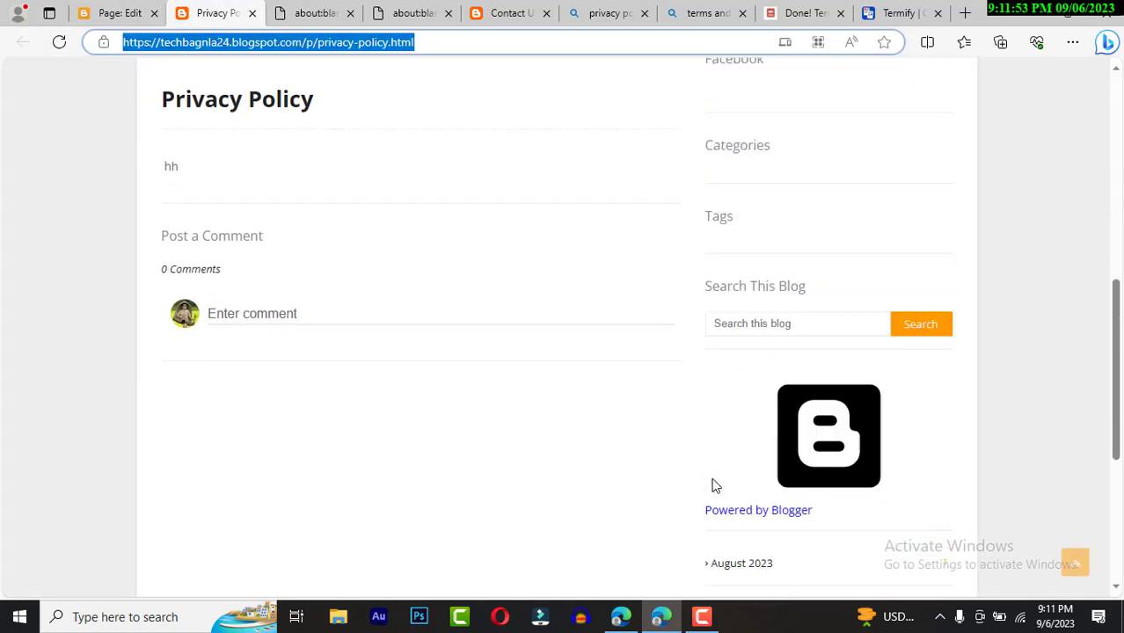
{"action": "left_click", "coordinate": [730, 580]}
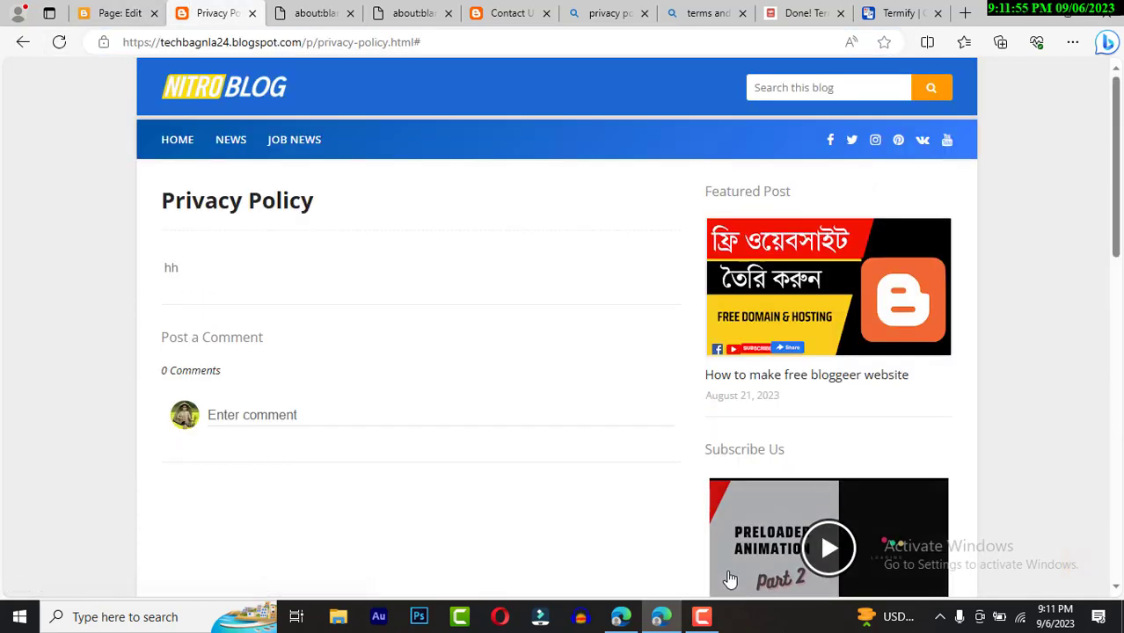
{"action": "scroll", "coordinate": [617, 394], "scroll_direction": "down", "scroll_amount": 5}
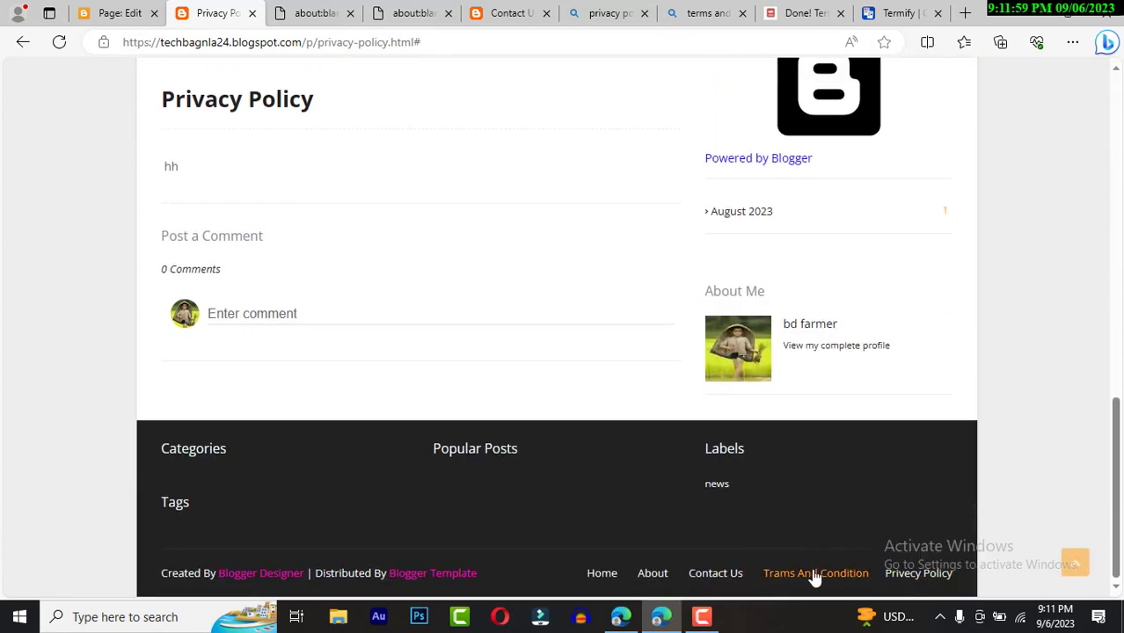
- Return to Blogger's list of pages, view the published Privacy Policy page, and check its web address
{"action": "left_click", "coordinate": [131, 13]}
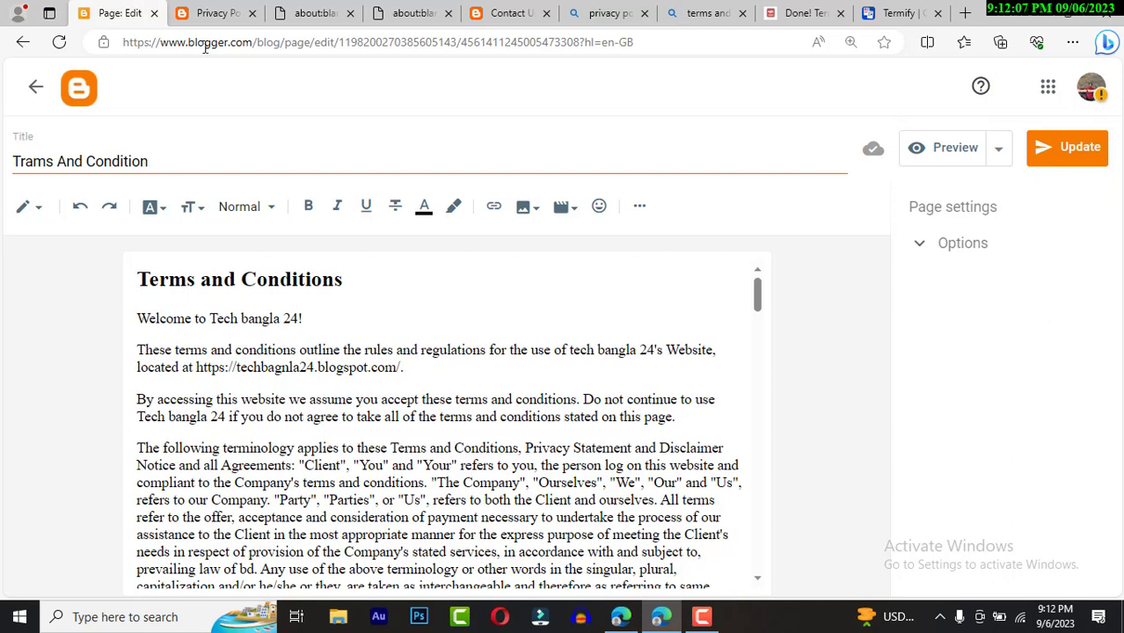
{"action": "left_click", "coordinate": [81, 92]}
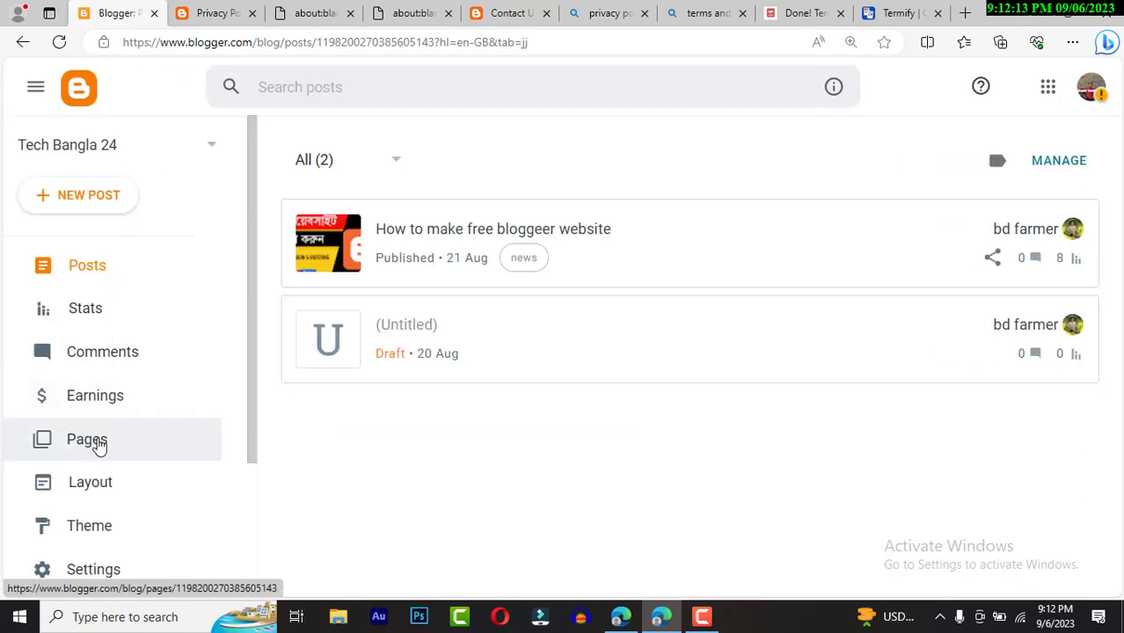
{"action": "left_click", "coordinate": [88, 440]}
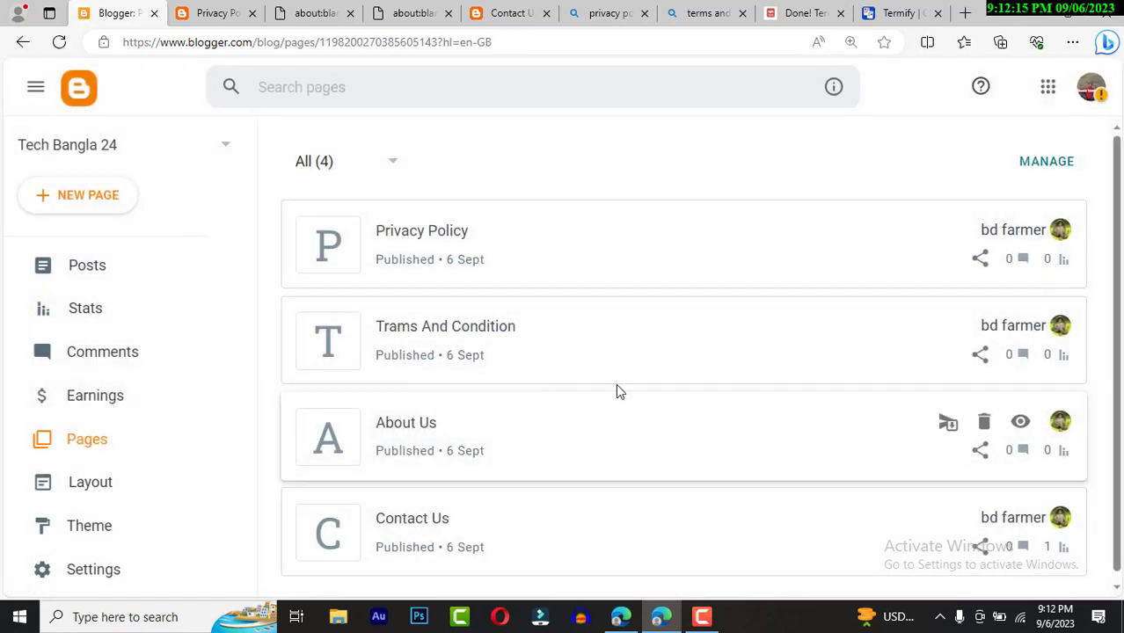
{"action": "left_click", "coordinate": [1019, 231]}
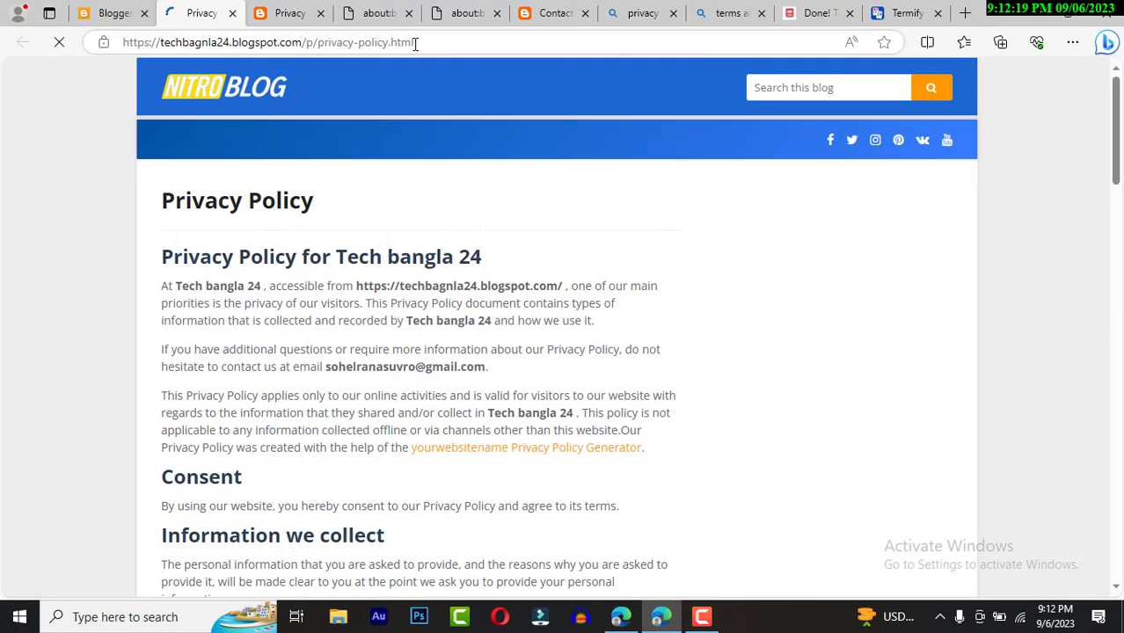
{"action": "double_click", "coordinate": [443, 42]}
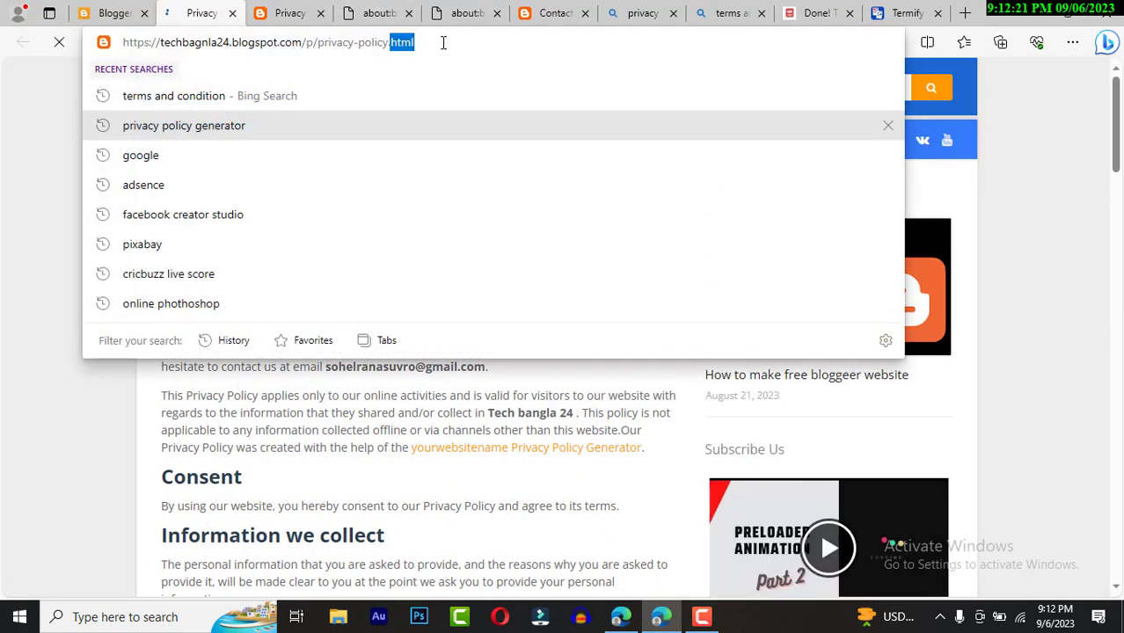
{"action": "left_click", "coordinate": [443, 43]}
- Go back to Blogger, switch to the blog's layout and open the Footer Menu Widget's link list for editing
{"action": "left_click", "coordinate": [114, 12]}
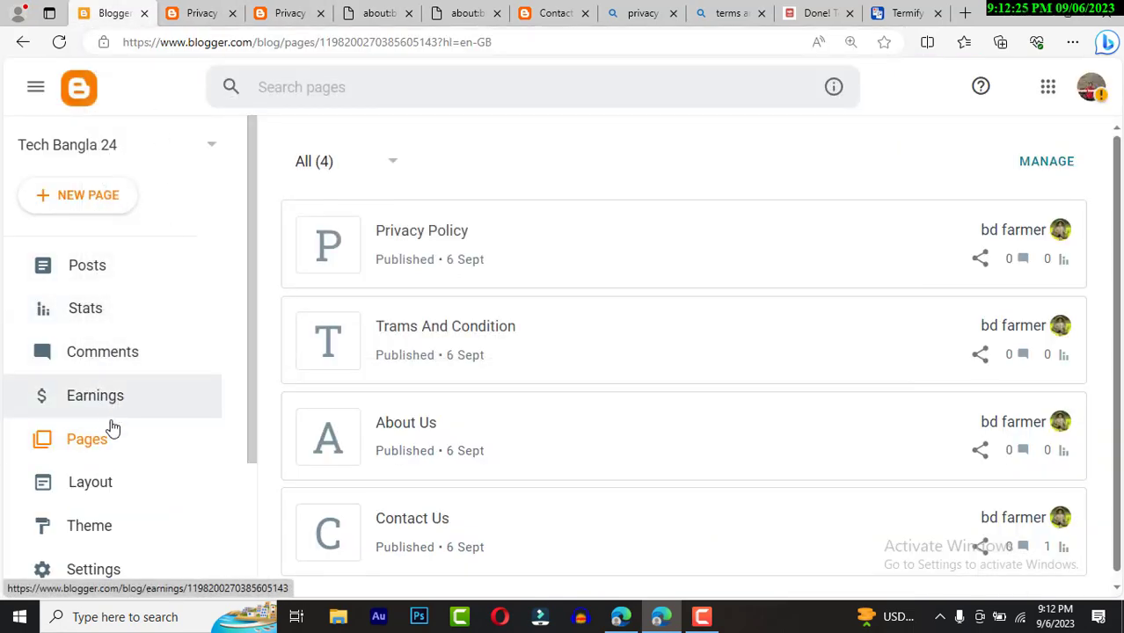
{"action": "left_click", "coordinate": [113, 492]}
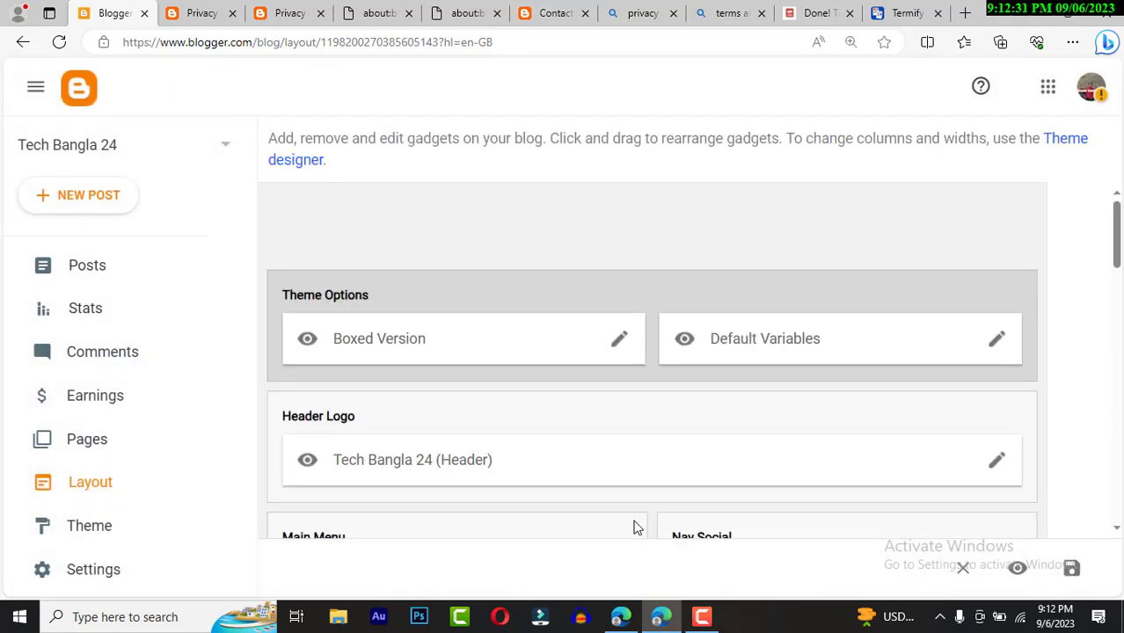
{"action": "scroll", "coordinate": [637, 527], "scroll_direction": "down", "scroll_amount": 15}
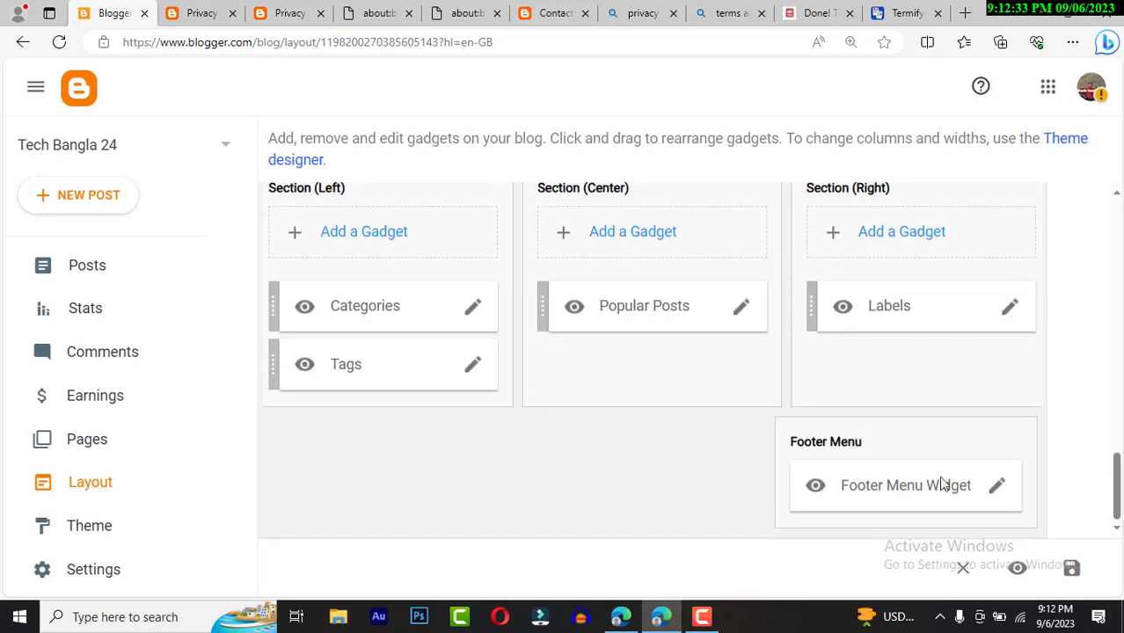
{"action": "left_click", "coordinate": [997, 484]}
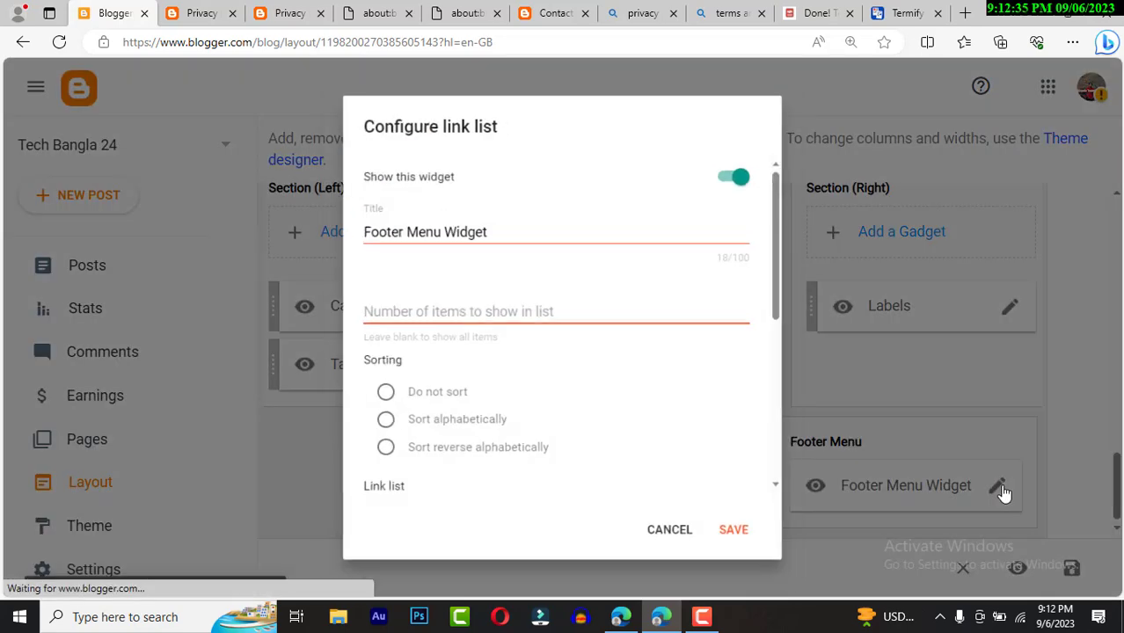
{"action": "scroll", "coordinate": [679, 477], "scroll_direction": "down", "scroll_amount": 5}
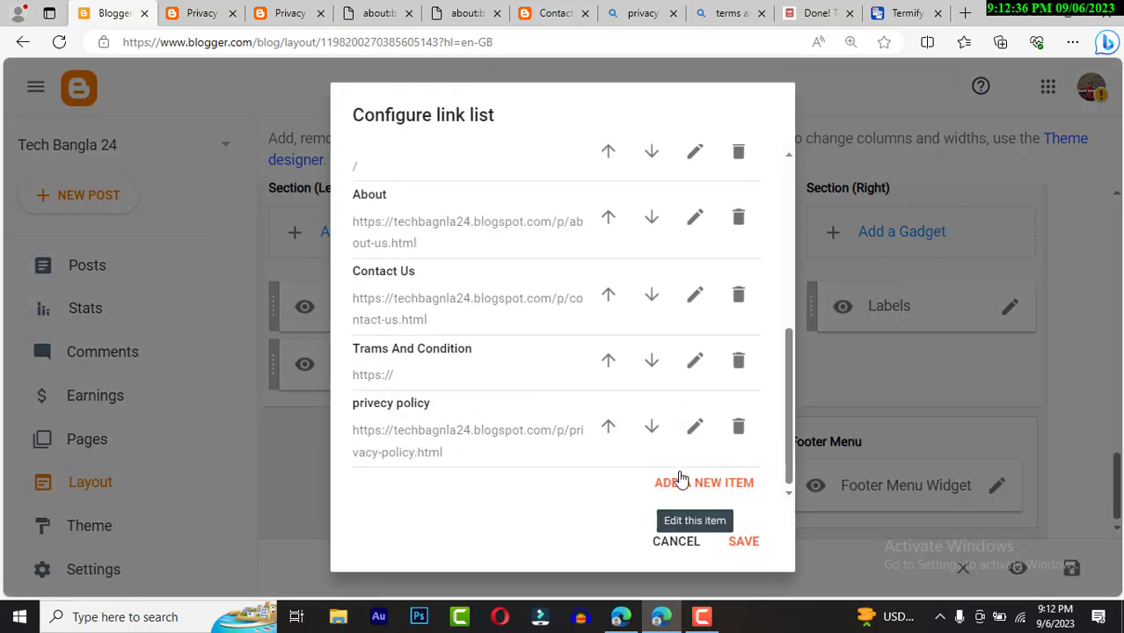
{"action": "left_click", "coordinate": [695, 427]}
{"action": "scroll", "coordinate": [572, 456], "scroll_direction": "down", "scroll_amount": 3}
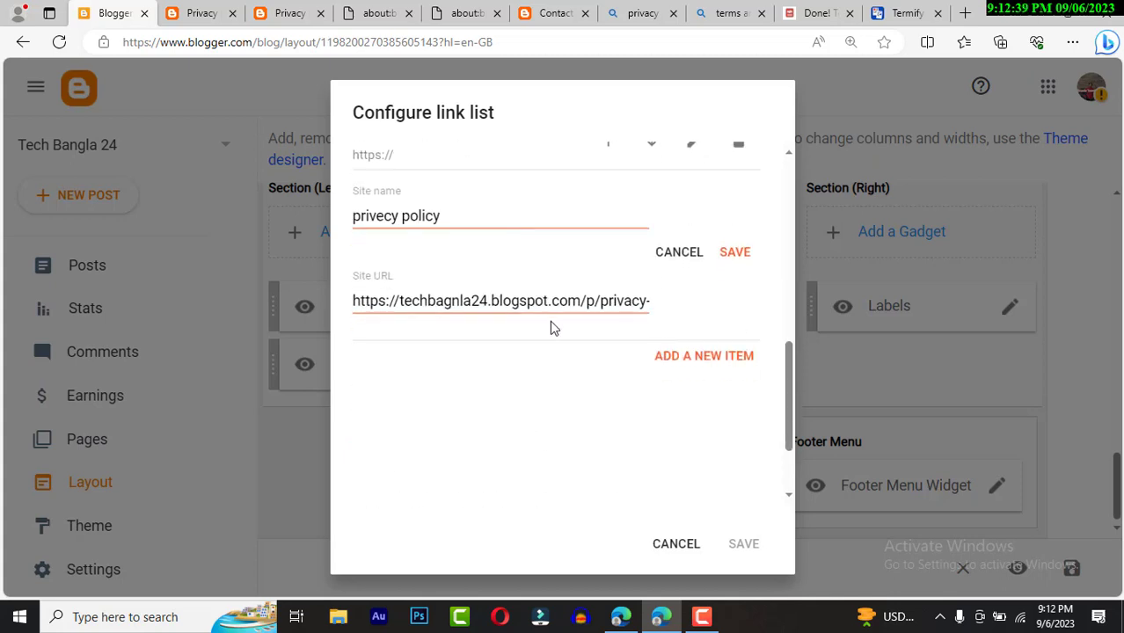
{"action": "left_click", "coordinate": [559, 304]}
{"action": "key", "text": "ctrl+a"}
{"action": "key", "text": "ctrl+v"}
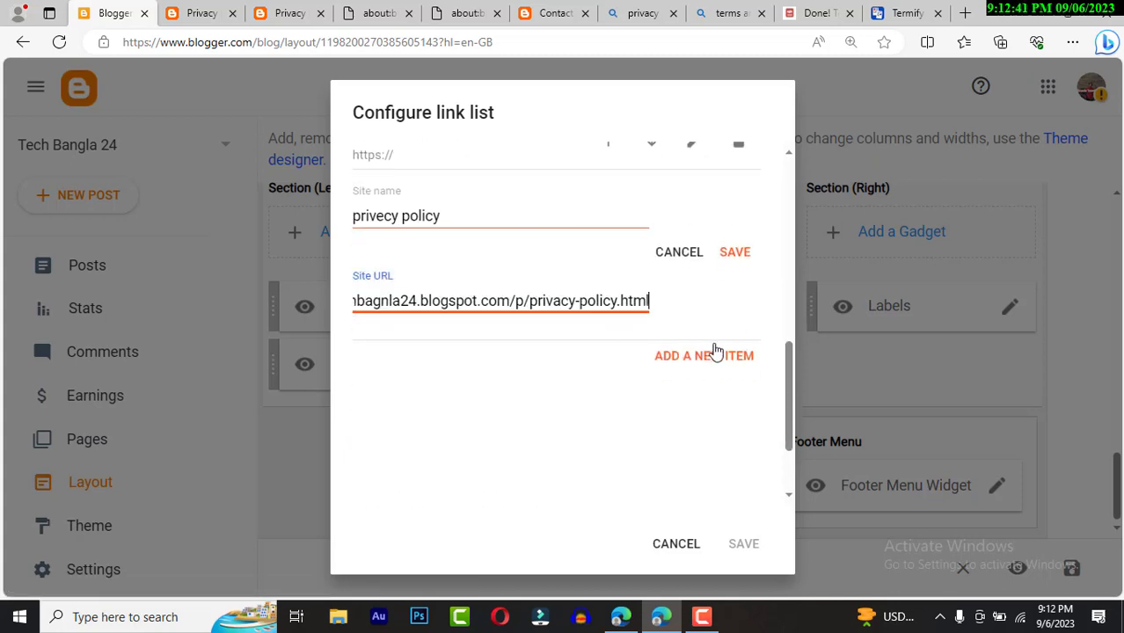
{"action": "left_click", "coordinate": [734, 253]}
{"action": "left_click", "coordinate": [743, 543]}
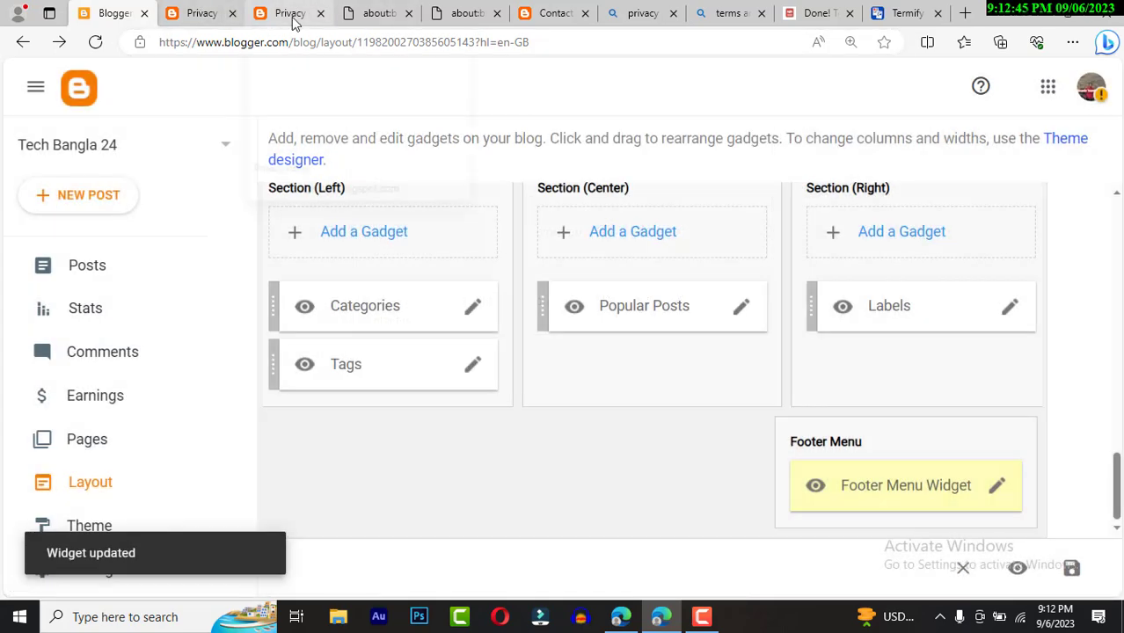
- Reload the open blog home page and test the privacy policy link in its footer
{"action": "left_click", "coordinate": [531, 18]}
{"action": "key", "text": "F5"}
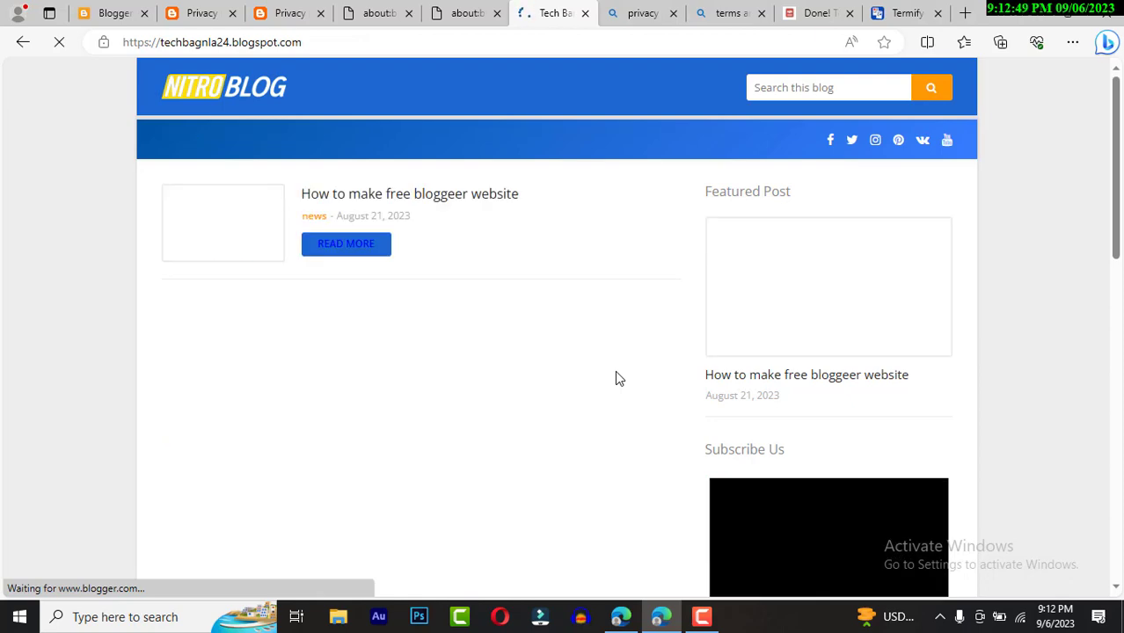
{"action": "scroll", "coordinate": [615, 376], "scroll_direction": "down", "scroll_amount": 5}
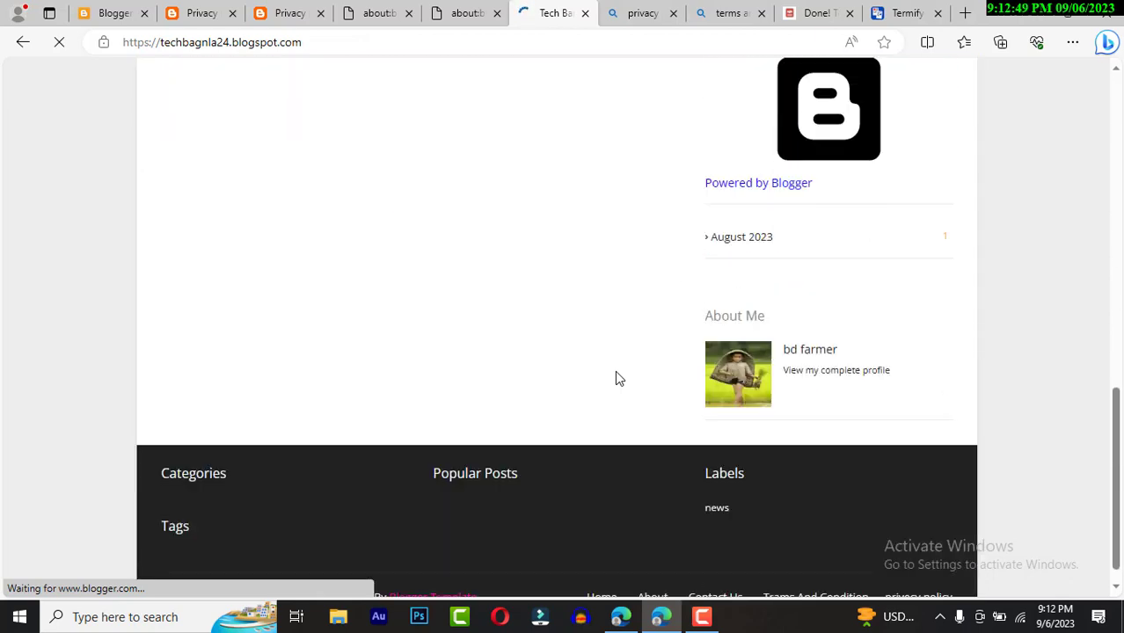
{"action": "left_click", "coordinate": [909, 589]}
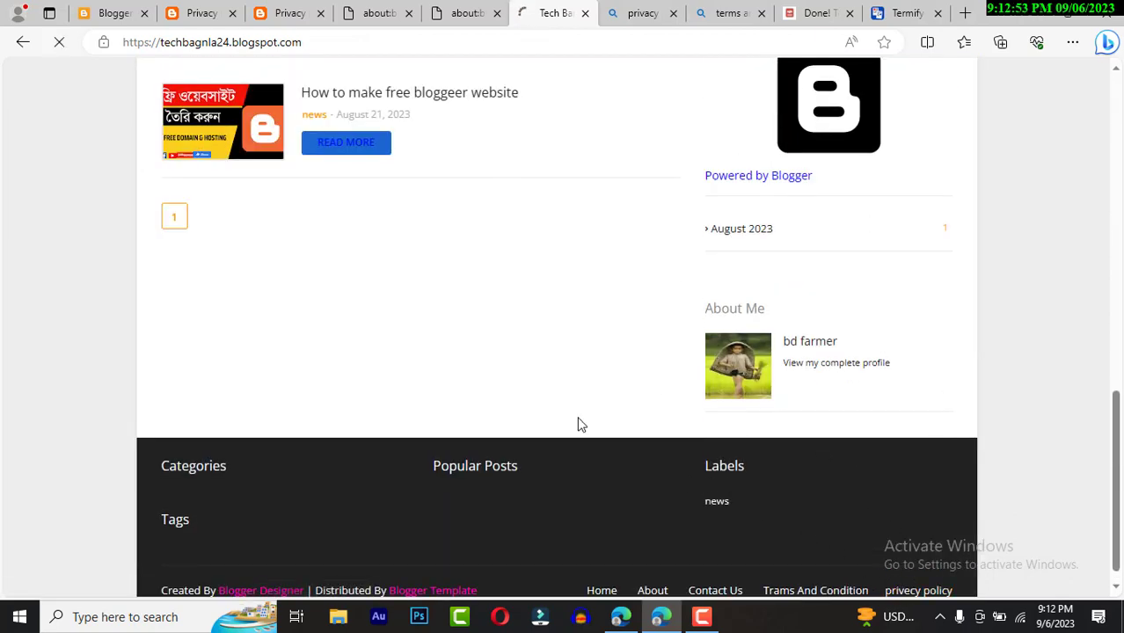
{"action": "scroll", "coordinate": [463, 326], "scroll_direction": "down", "scroll_amount": 2}
{"action": "scroll", "coordinate": [463, 330], "scroll_direction": "up", "scroll_amount": 2}
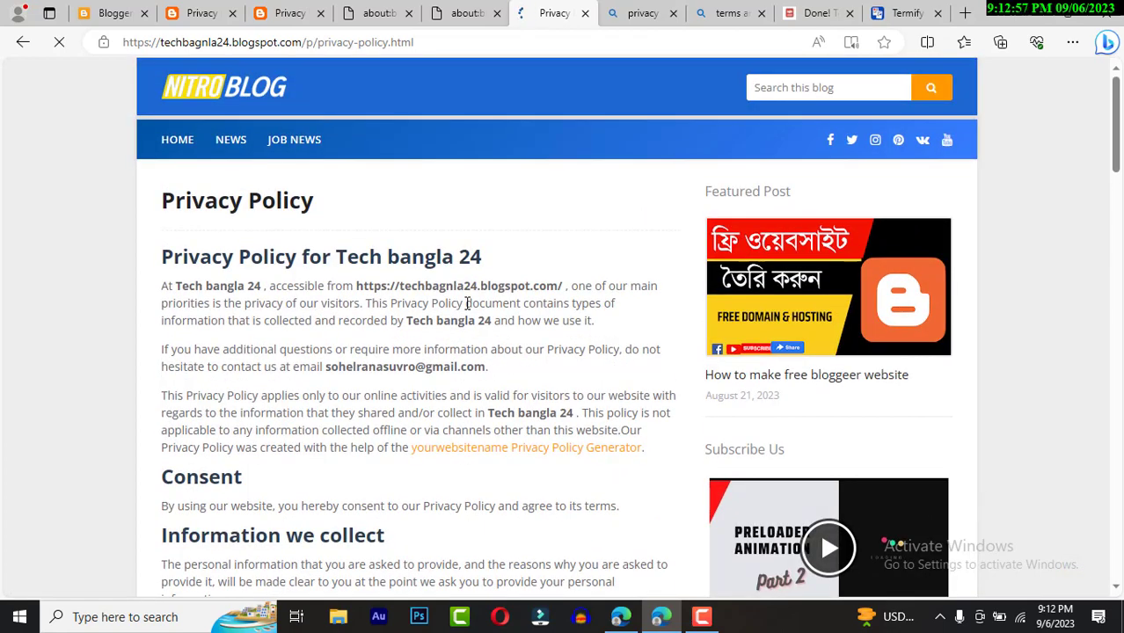
- Look through the text of the opened Privacy Policy page and return to its beginning
{"action": "scroll", "coordinate": [467, 303], "scroll_direction": "down", "scroll_amount": 10}
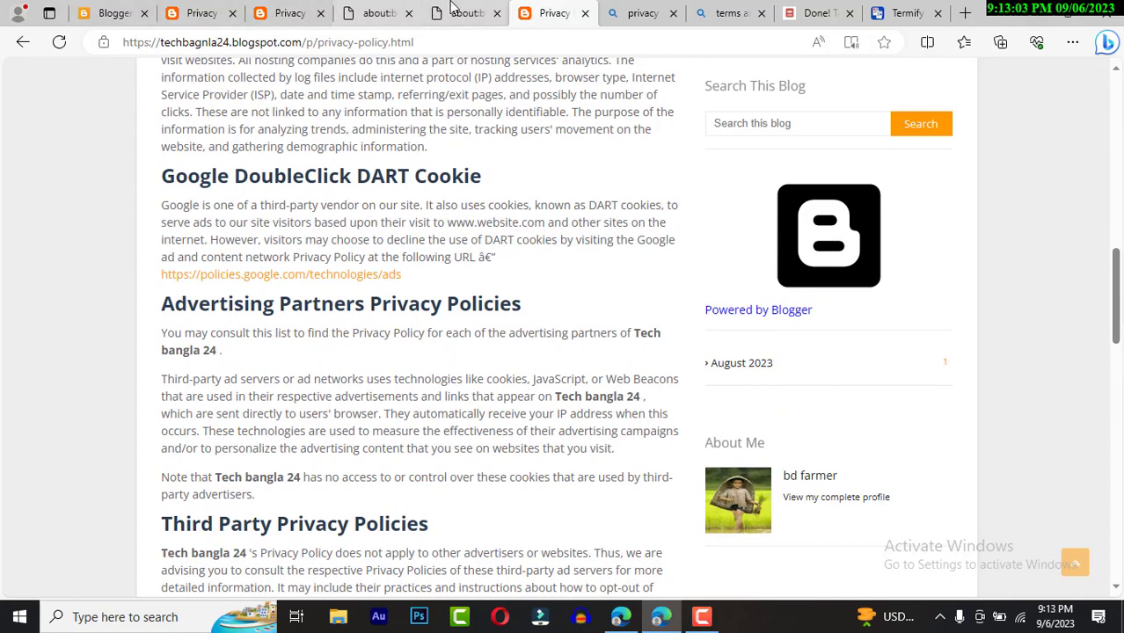
{"action": "scroll", "coordinate": [212, 153], "scroll_direction": "up", "scroll_amount": 10}
{"action": "scroll", "coordinate": [212, 153], "scroll_direction": "up", "scroll_amount": 5}
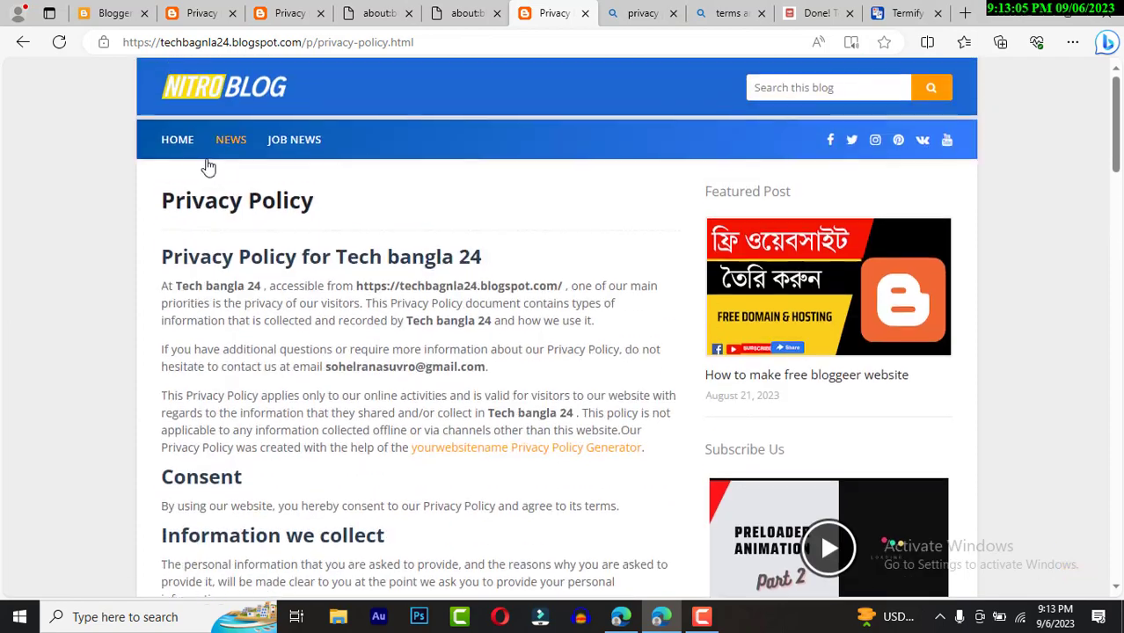
- Go to the blog's home page and check its sidebar and footer menu links
{"action": "left_click", "coordinate": [180, 148]}
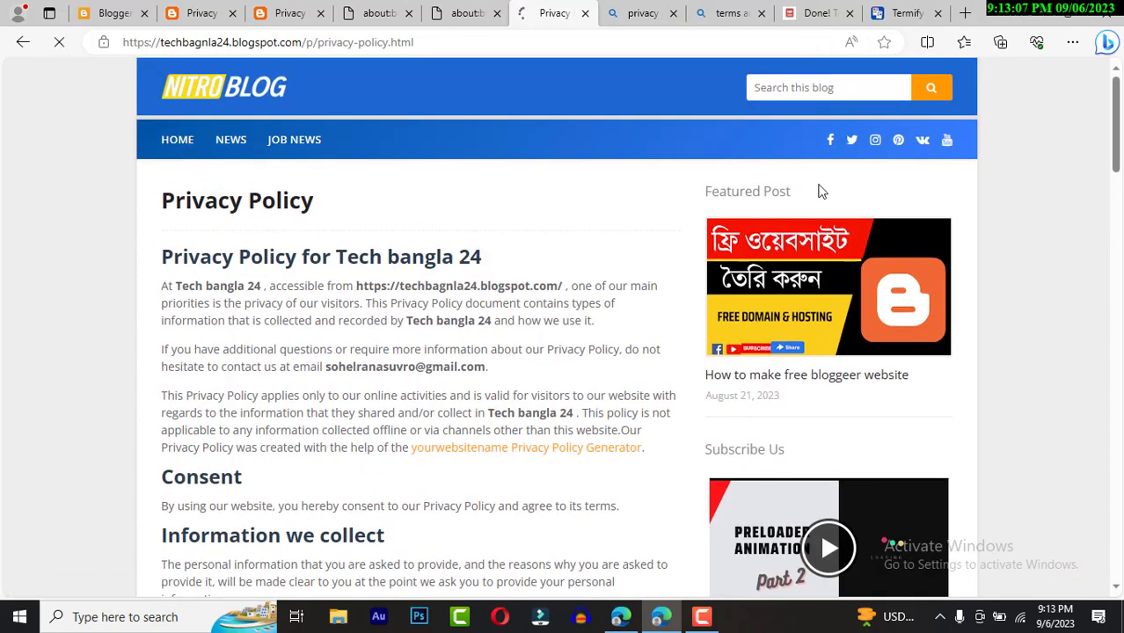
{"action": "scroll", "coordinate": [842, 226], "scroll_direction": "down", "scroll_amount": 6}
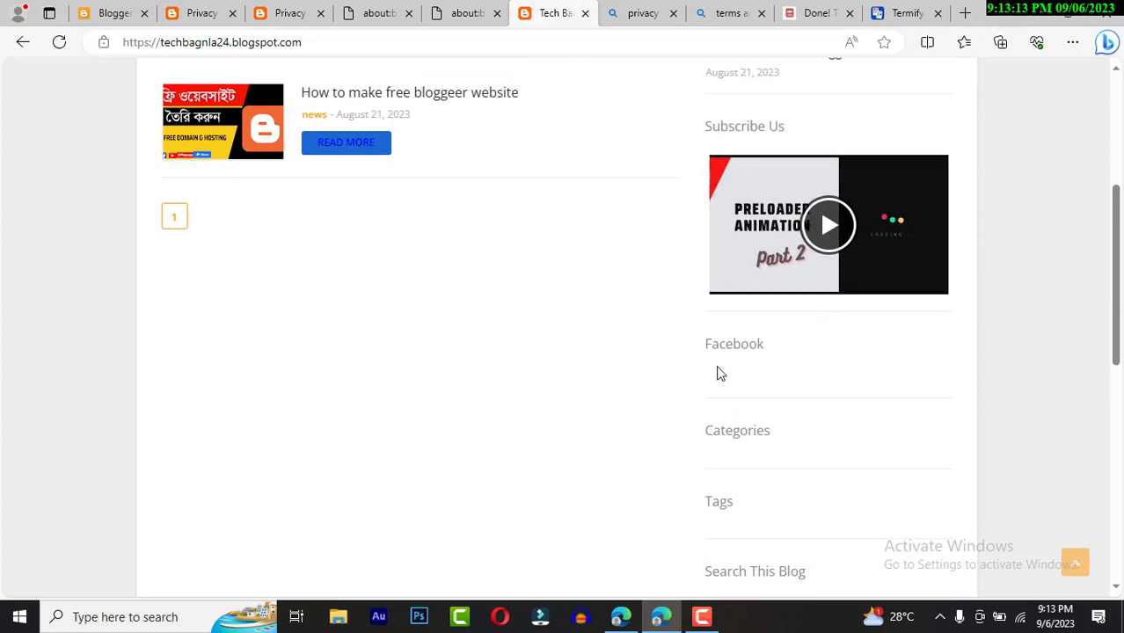
{"action": "scroll", "coordinate": [755, 376], "scroll_direction": "down", "scroll_amount": 3}
{"action": "scroll", "coordinate": [719, 494], "scroll_direction": "down", "scroll_amount": 5}
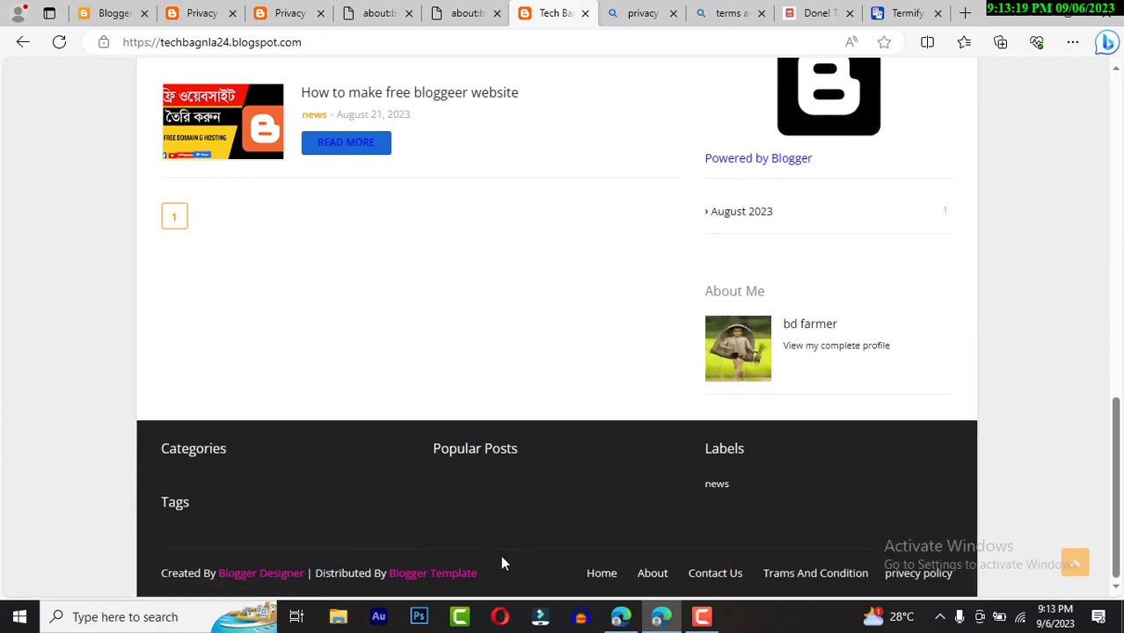
{"action": "scroll", "coordinate": [498, 555], "scroll_direction": "up", "scroll_amount": 8}
{"action": "scroll", "coordinate": [499, 557], "scroll_direction": "up", "scroll_amount": 3}
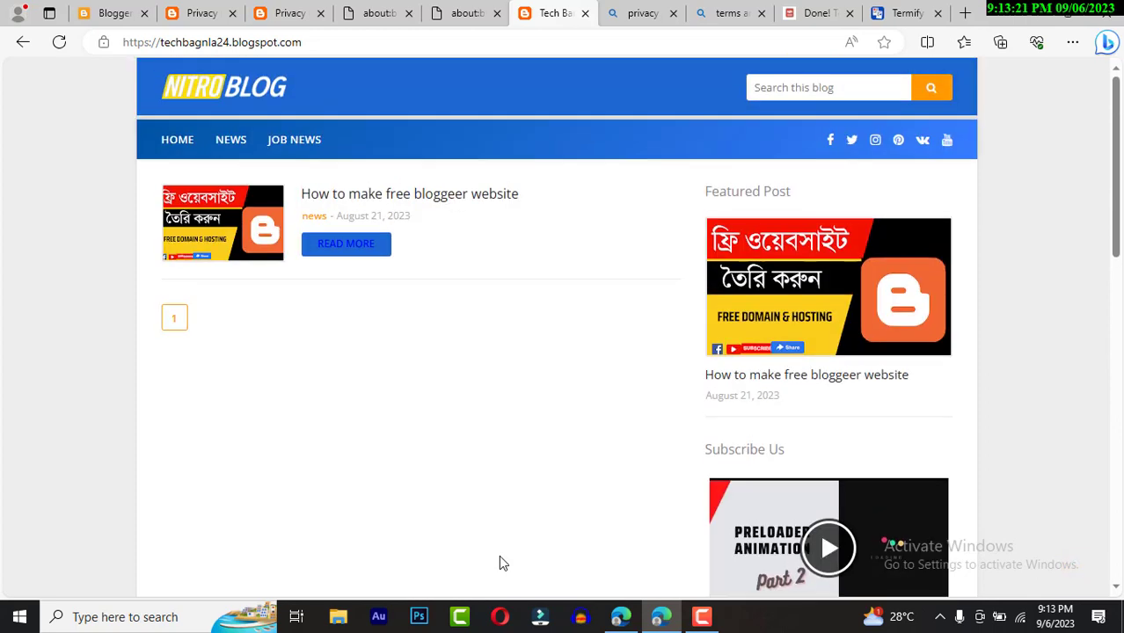